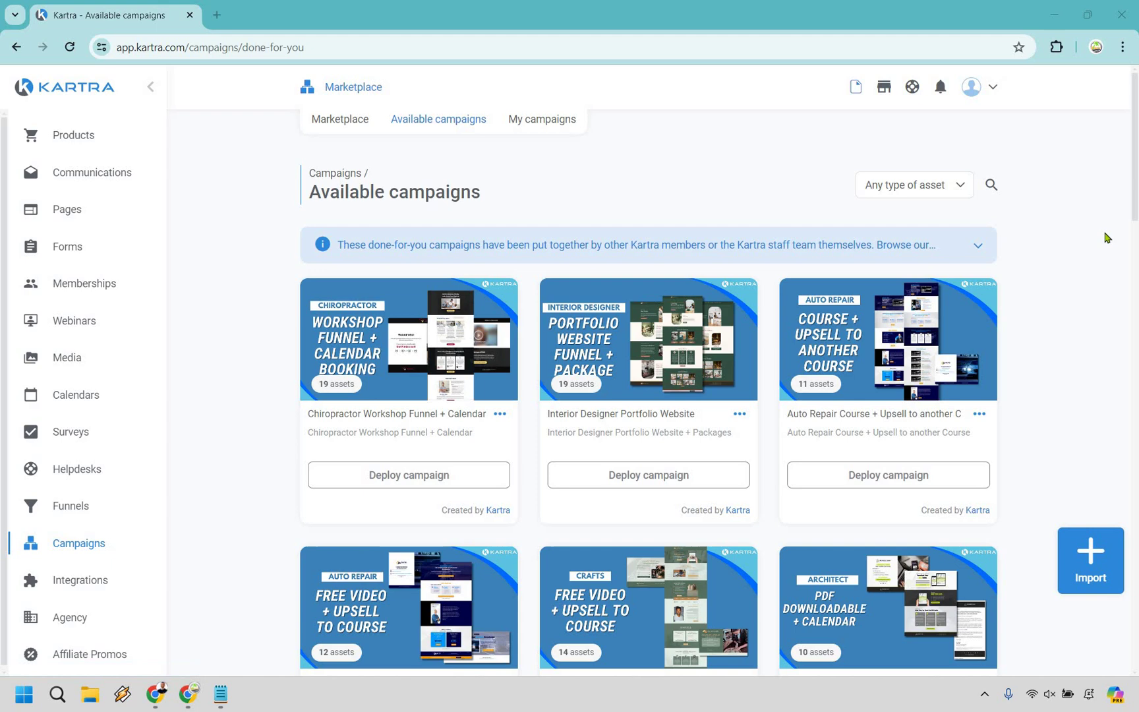
Scroll down the campaign templates until the Affiliate Marketing Campaign card is visible.
{"action": "scroll", "coordinate": [1107, 238], "scroll_direction": "down", "scroll_amount": 20}
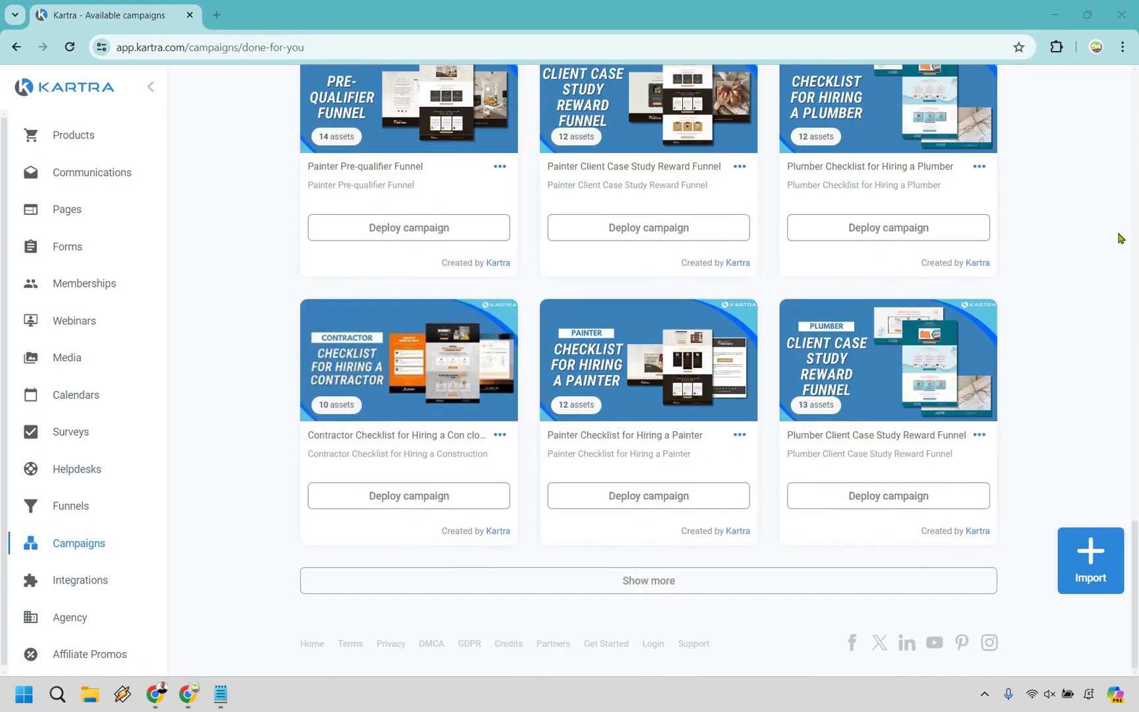
{"action": "scroll", "coordinate": [1124, 223], "scroll_direction": "down", "scroll_amount": 13}
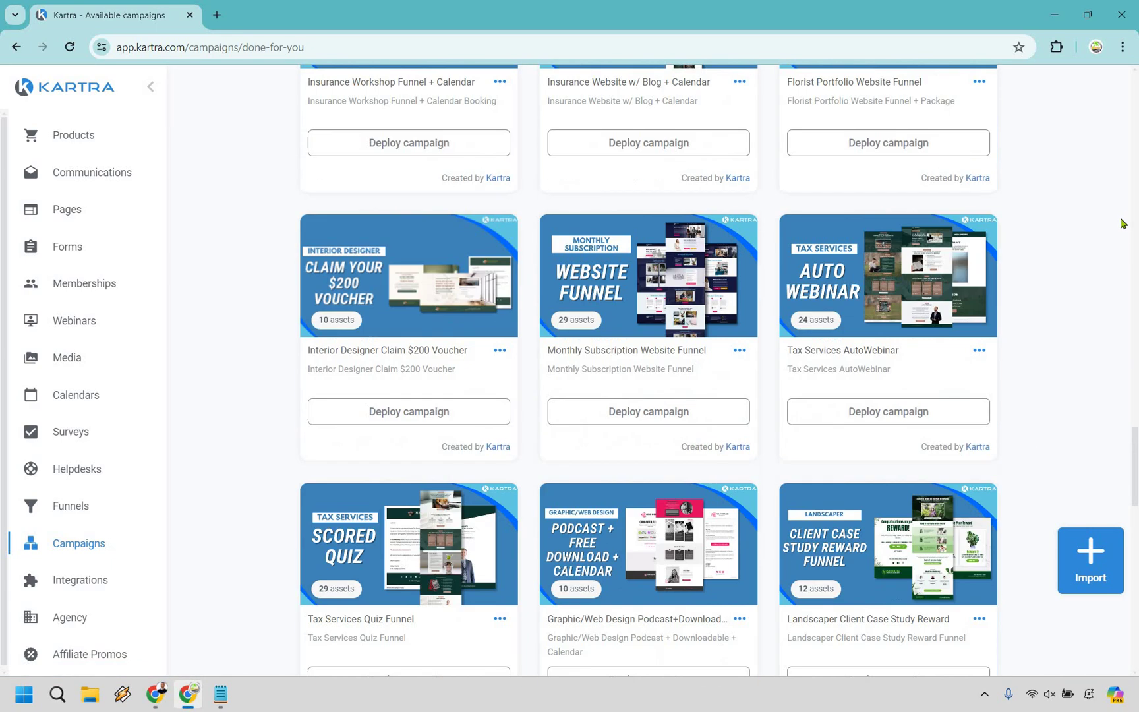
{"action": "scroll", "coordinate": [1124, 222], "scroll_direction": "down", "scroll_amount": 20}
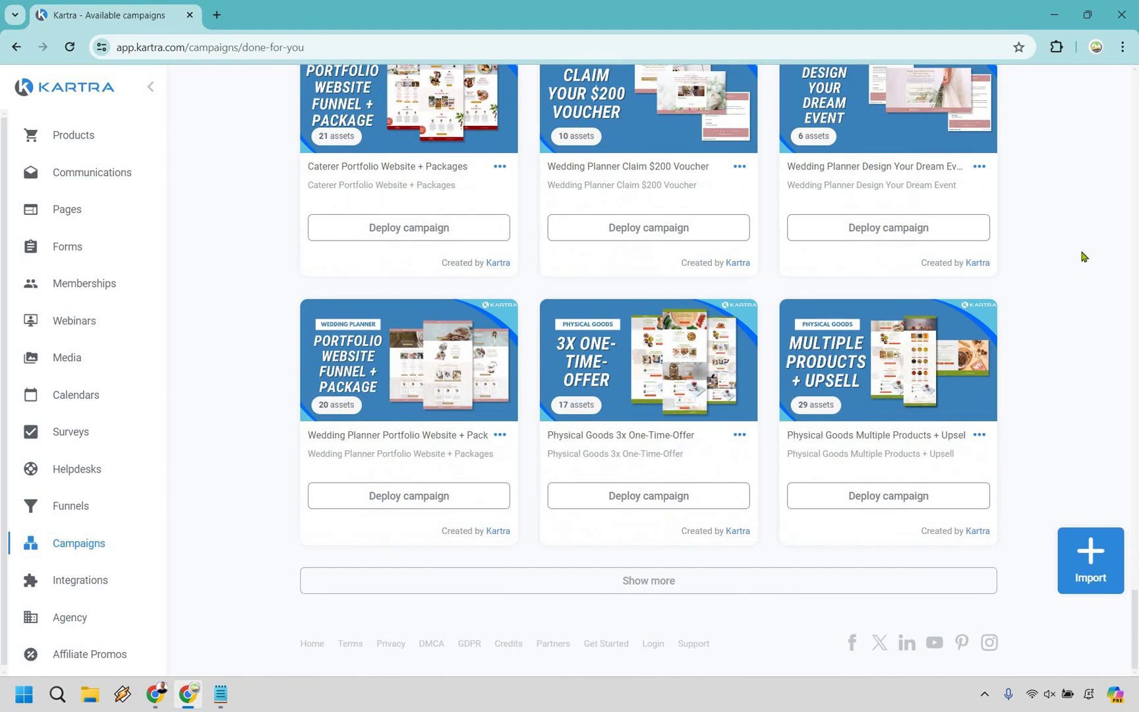
{"action": "scroll", "coordinate": [1098, 218], "scroll_direction": "down", "scroll_amount": 12}
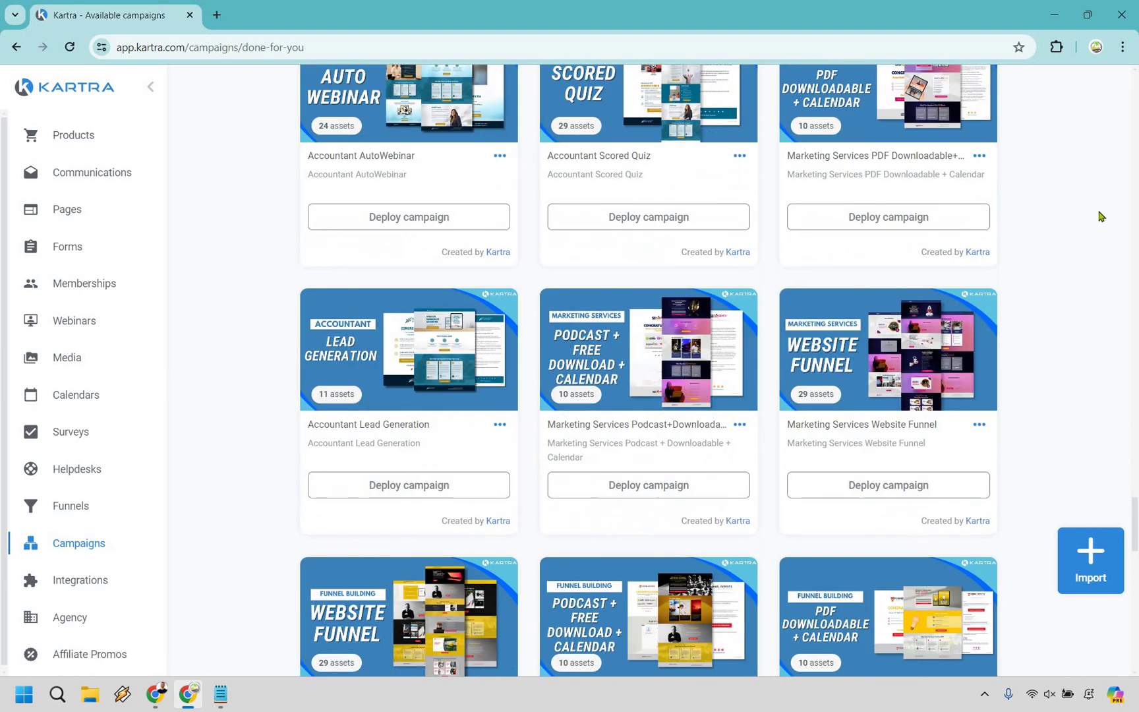
{"action": "scroll", "coordinate": [1099, 216], "scroll_direction": "down", "scroll_amount": 12}
{"action": "scroll", "coordinate": [1099, 215], "scroll_direction": "down", "scroll_amount": 6}
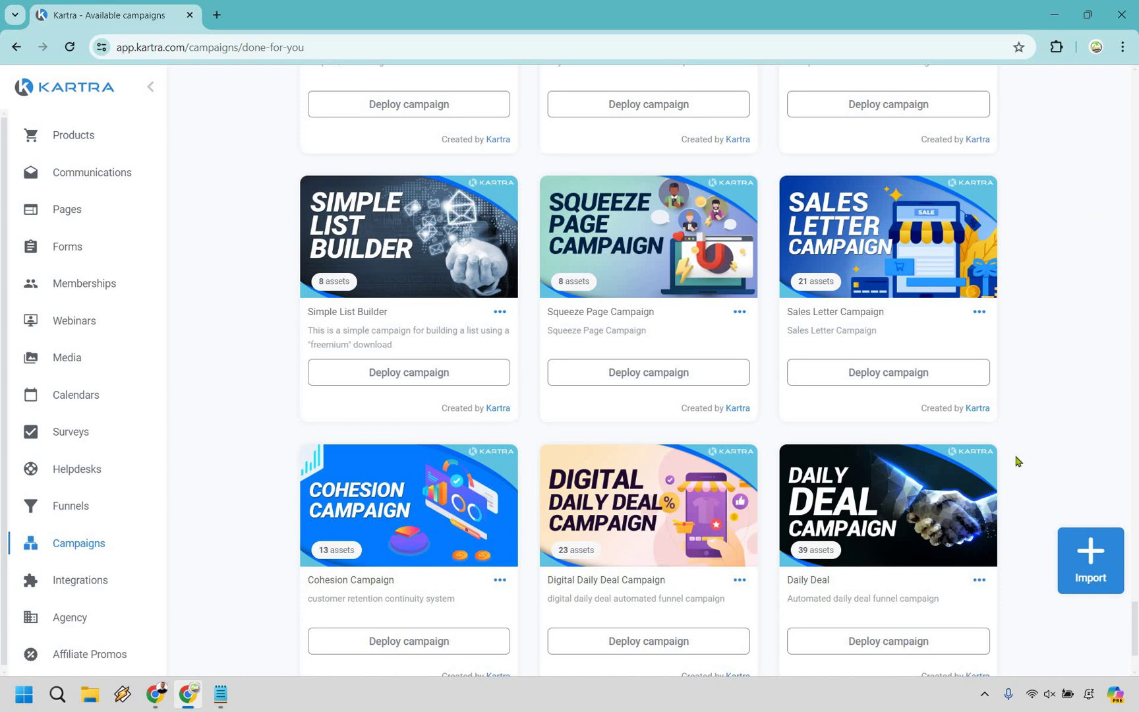
{"action": "scroll", "coordinate": [880, 593], "scroll_direction": "down", "scroll_amount": 3}
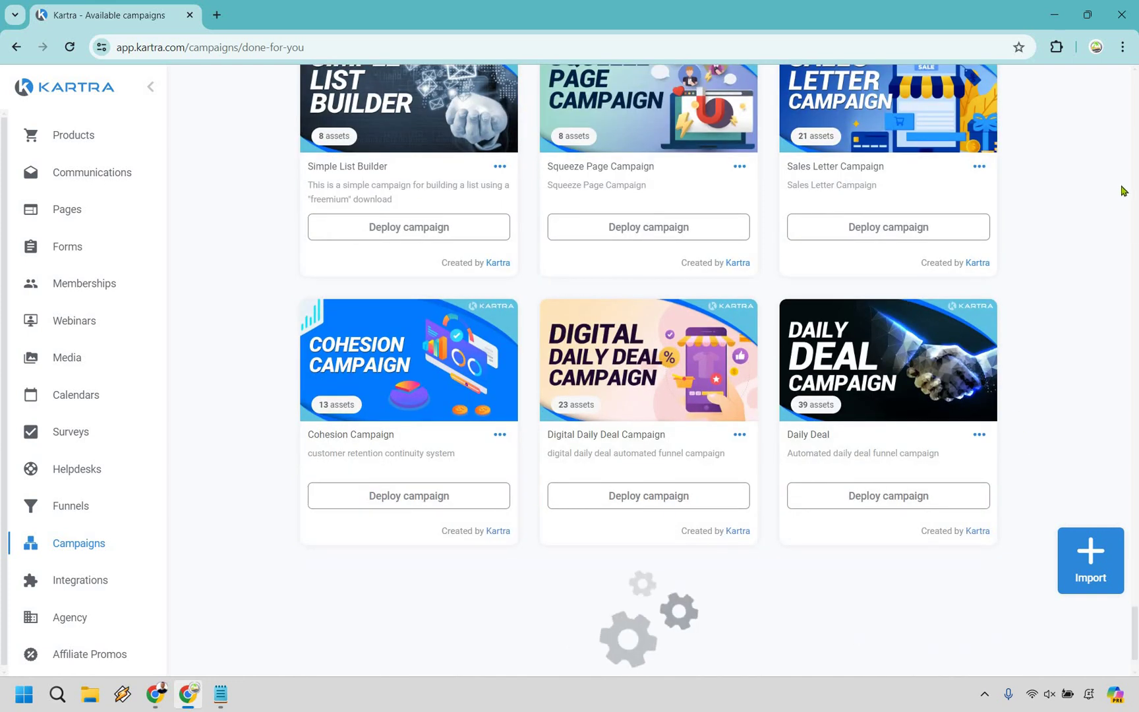
{"action": "scroll", "coordinate": [1125, 179], "scroll_direction": "down", "scroll_amount": 5}
{"action": "scroll", "coordinate": [1126, 181], "scroll_direction": "down", "scroll_amount": 6}
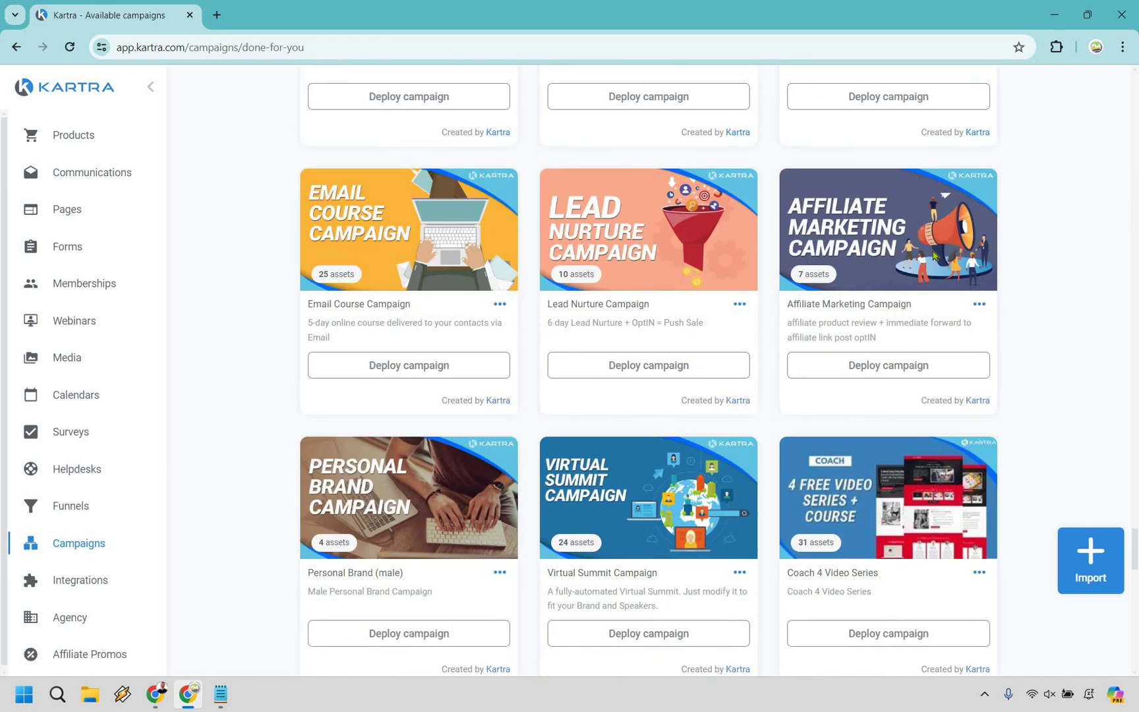
Review the Affiliate Marketing Campaign's assets: 2 tags, a list, video, page, form and tracking link.
{"action": "left_click", "coordinate": [980, 304]}
{"action": "left_click", "coordinate": [1040, 308]}
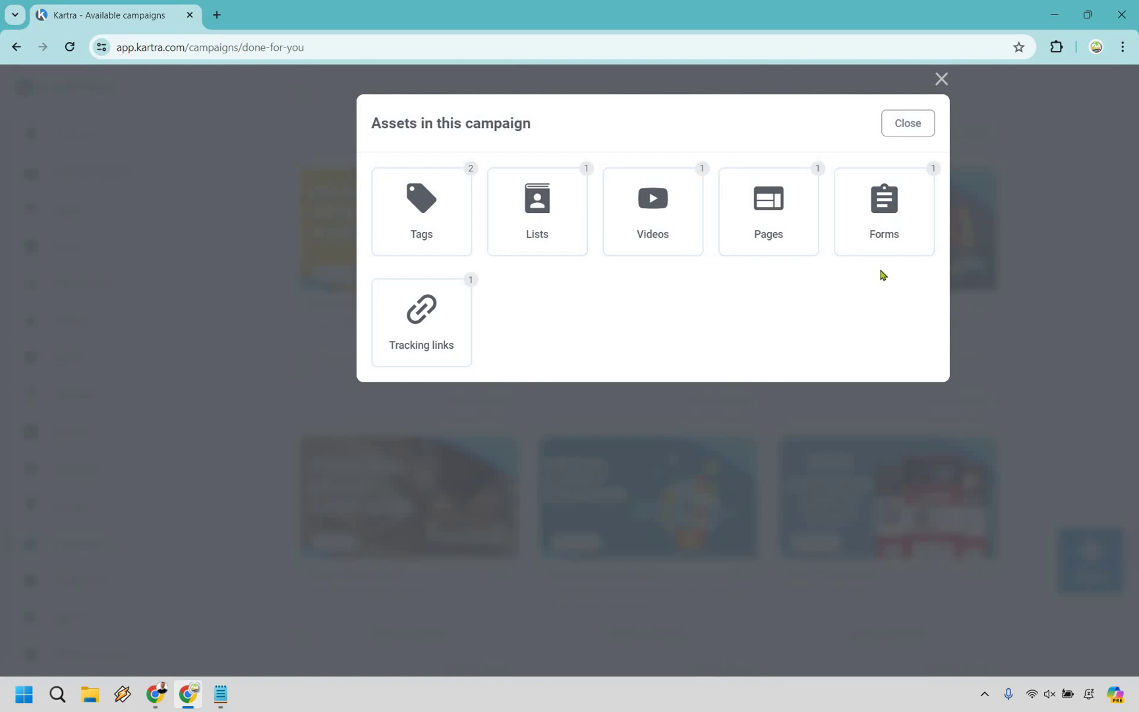
{"action": "left_click", "coordinate": [918, 135]}
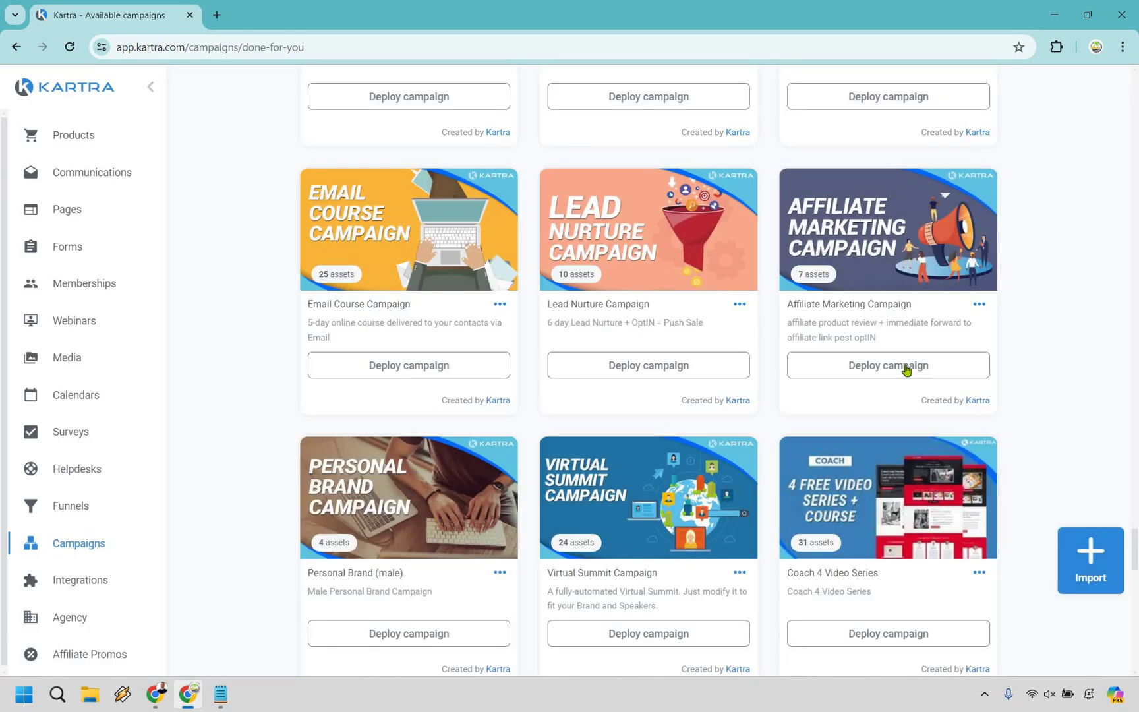
Deploy the Affiliate Marketing Campaign with the prefix AMC and import it.
{"action": "left_click", "coordinate": [906, 370]}
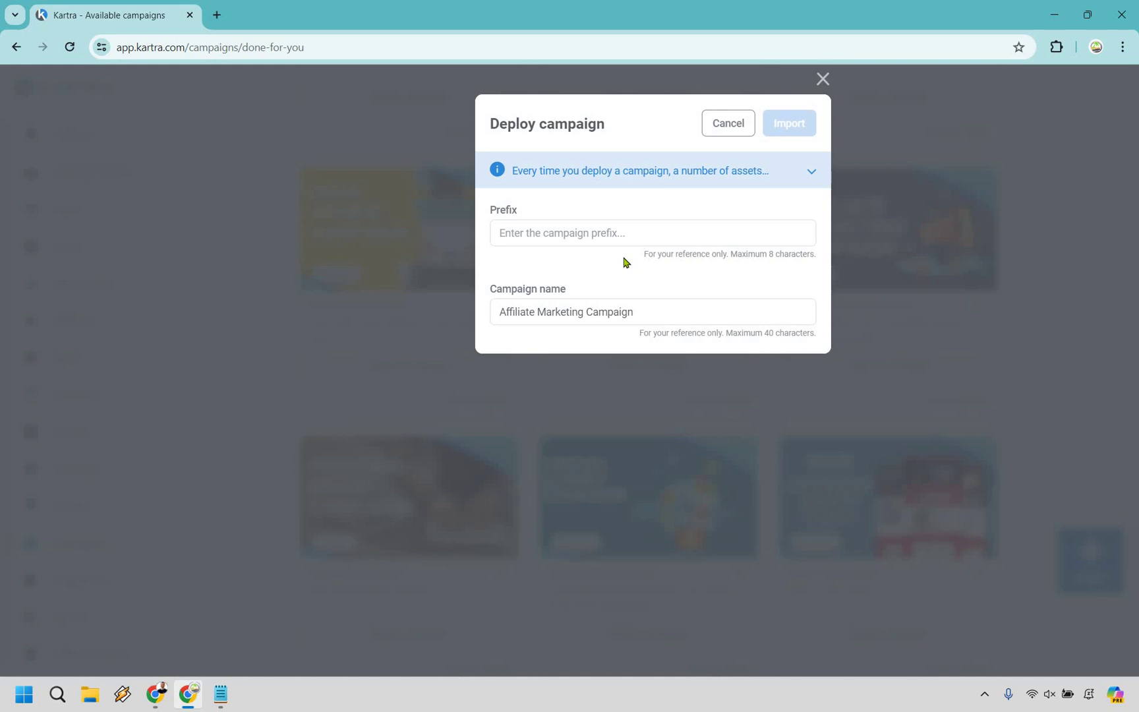
{"action": "left_click", "coordinate": [608, 233]}
{"action": "type", "text": "AMC"}
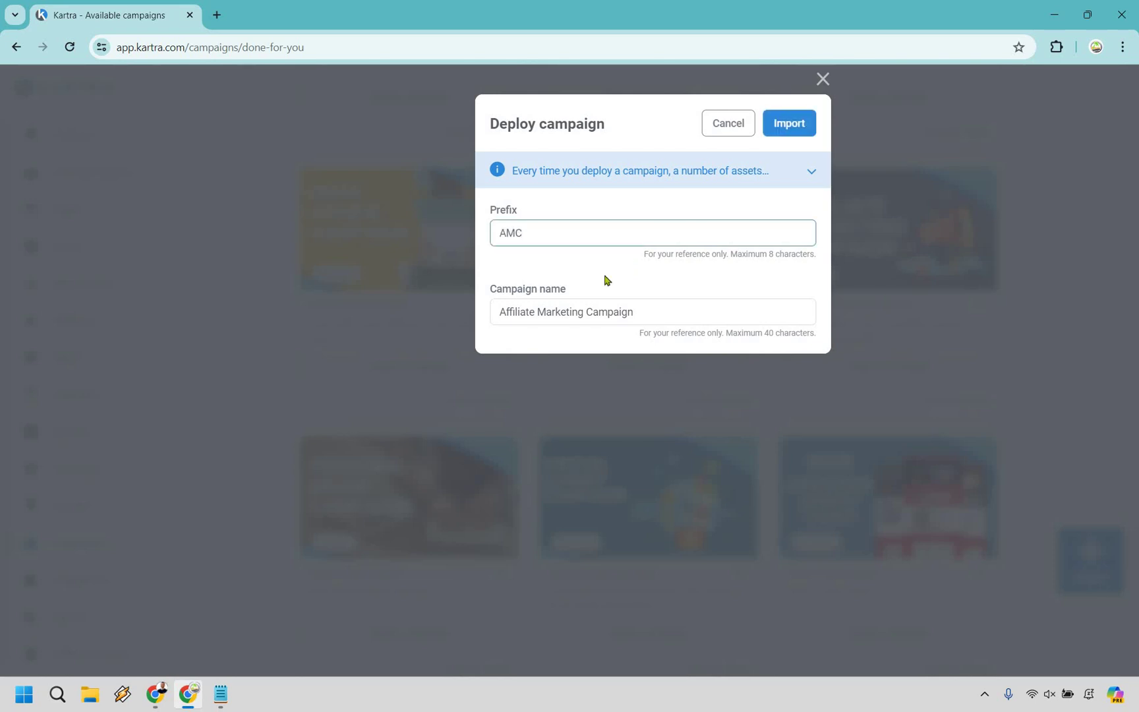
{"action": "left_click", "coordinate": [606, 280]}
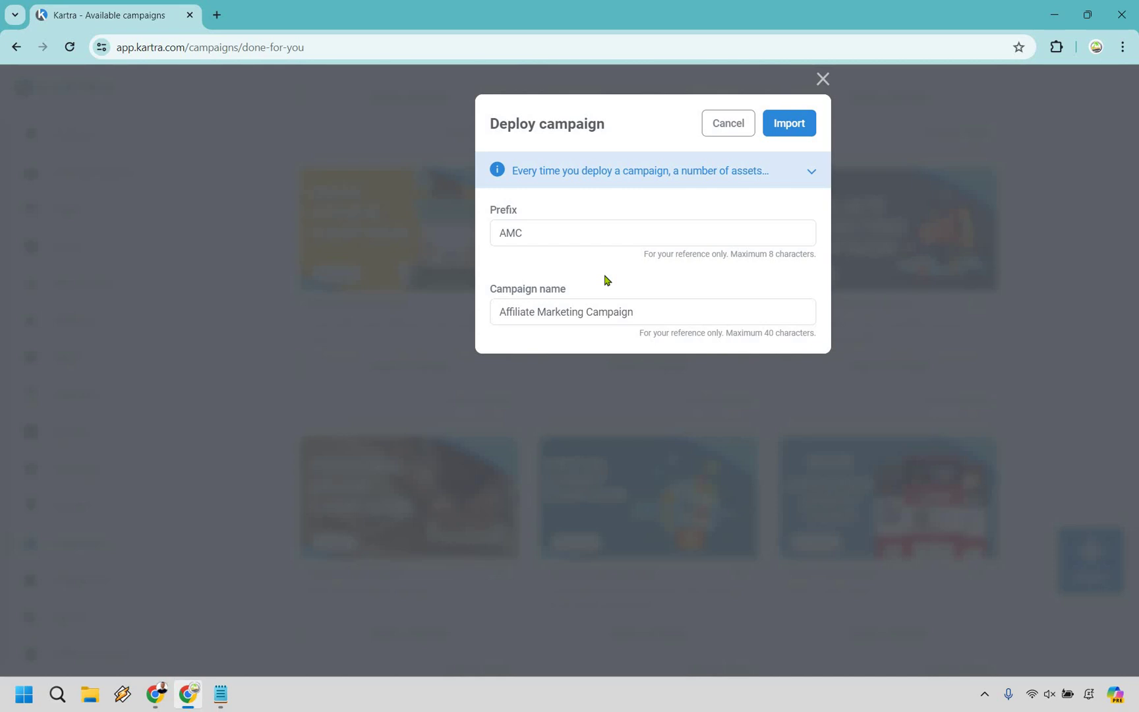
{"action": "left_click", "coordinate": [796, 126]}
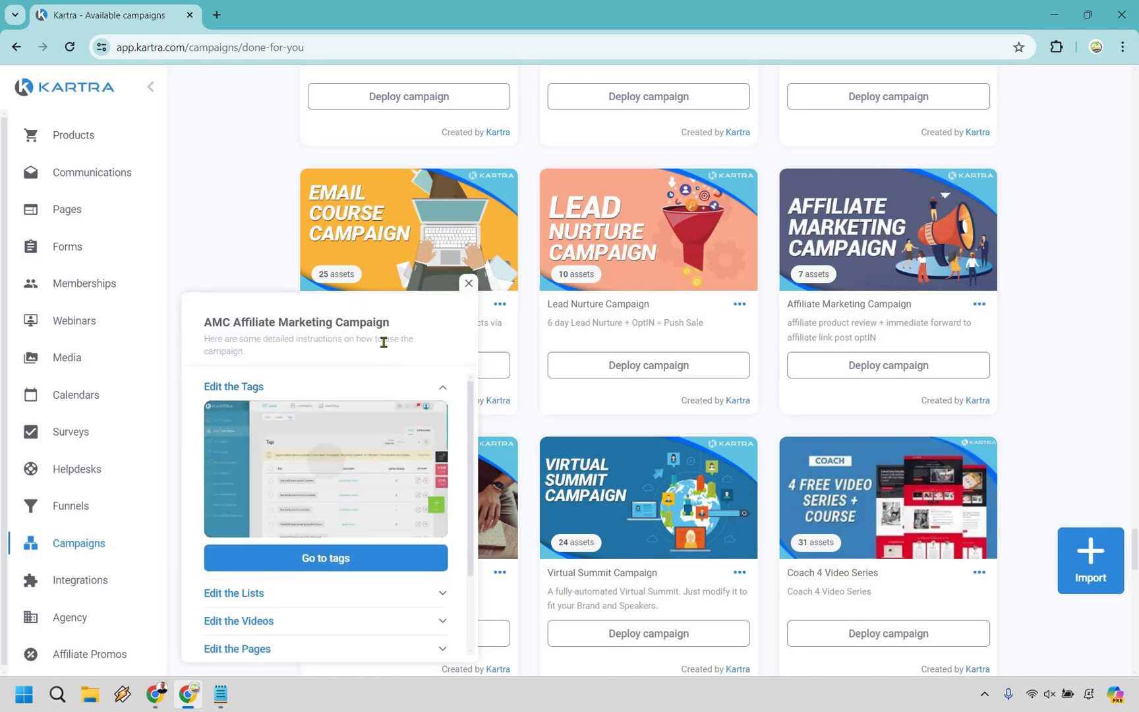
Go to the campaign's Pages from the Edit the Pages instructions and close the panel.
{"action": "scroll", "coordinate": [443, 523], "scroll_direction": "down", "scroll_amount": 1}
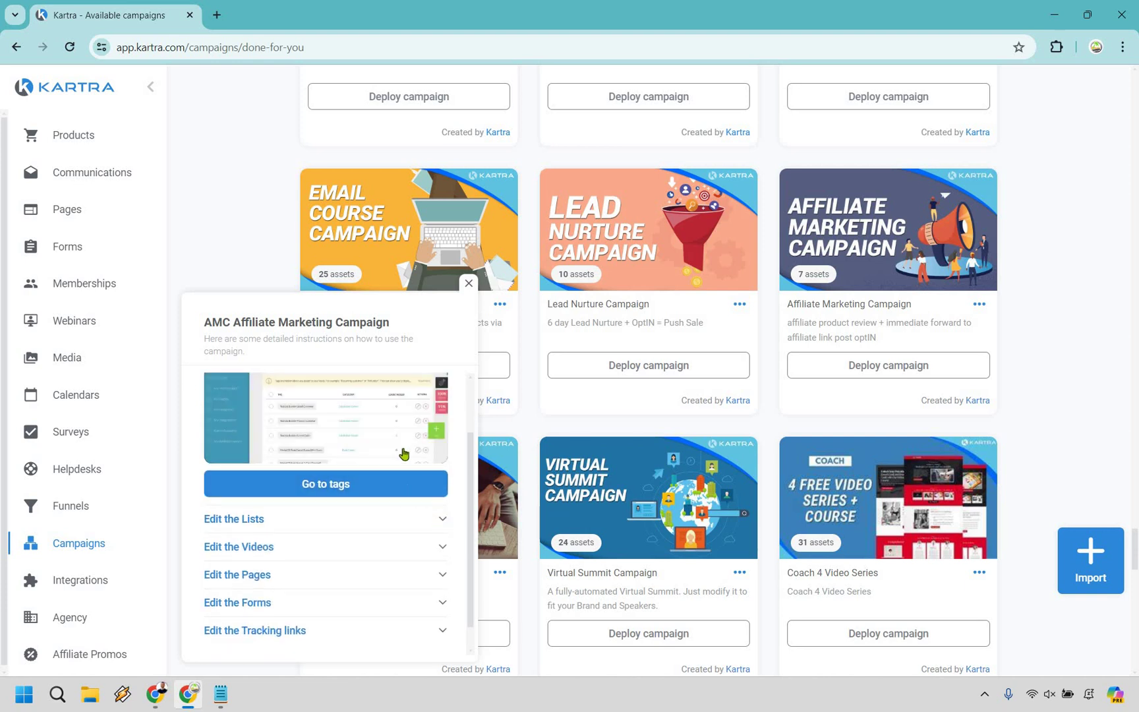
{"action": "left_click", "coordinate": [354, 521]}
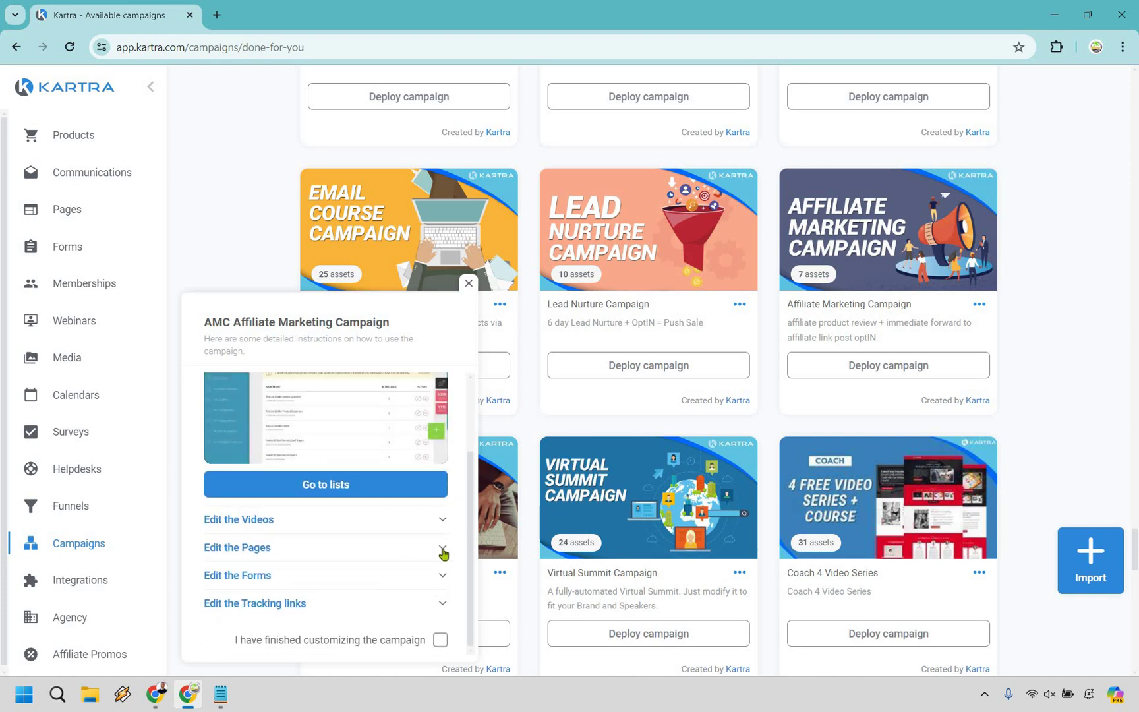
{"action": "left_click", "coordinate": [361, 547]}
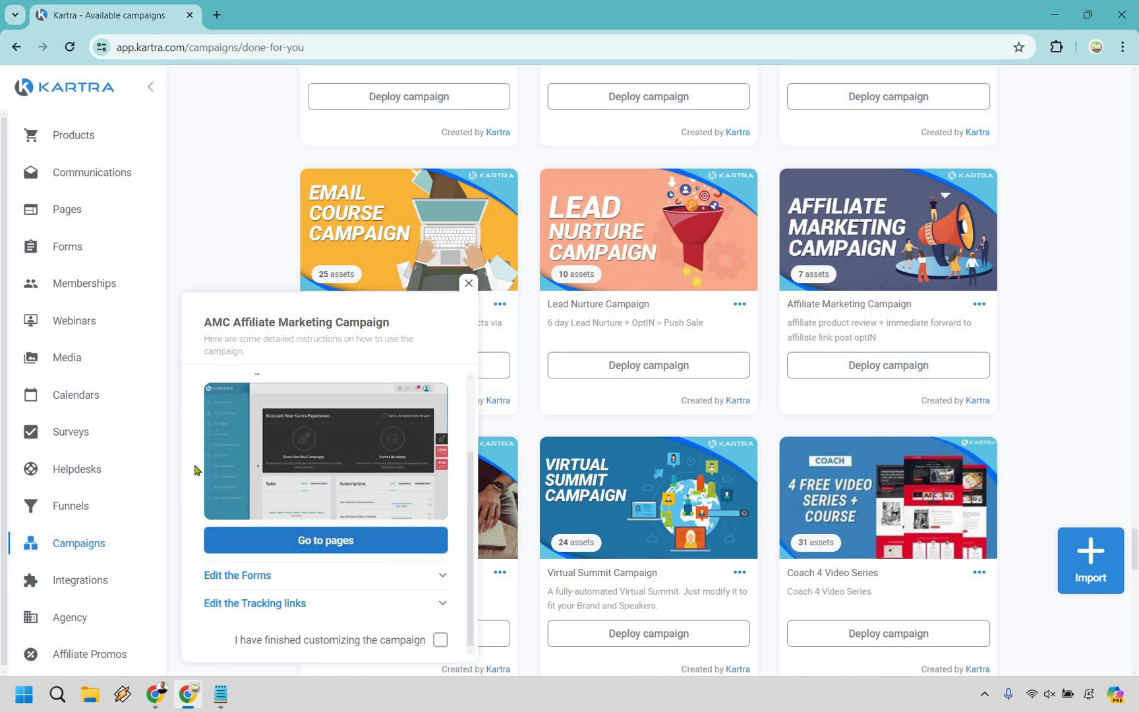
{"action": "scroll", "coordinate": [360, 443], "scroll_direction": "up", "scroll_amount": 1}
{"action": "scroll", "coordinate": [383, 540], "scroll_direction": "down", "scroll_amount": 1}
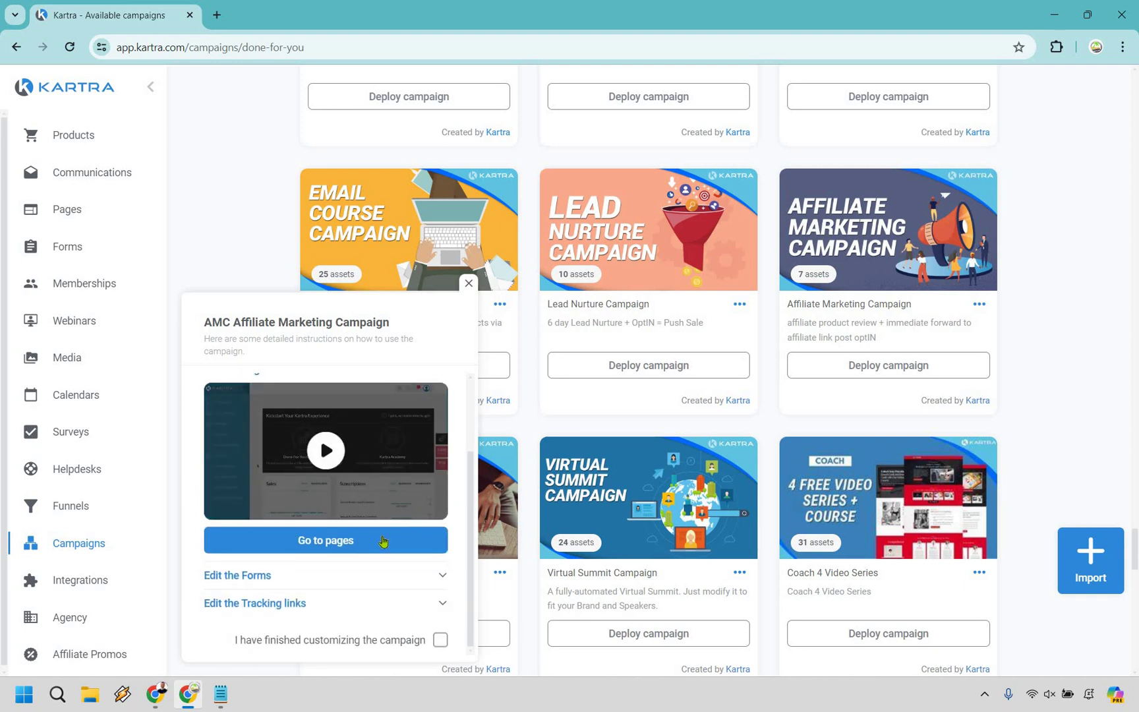
{"action": "left_click", "coordinate": [383, 540]}
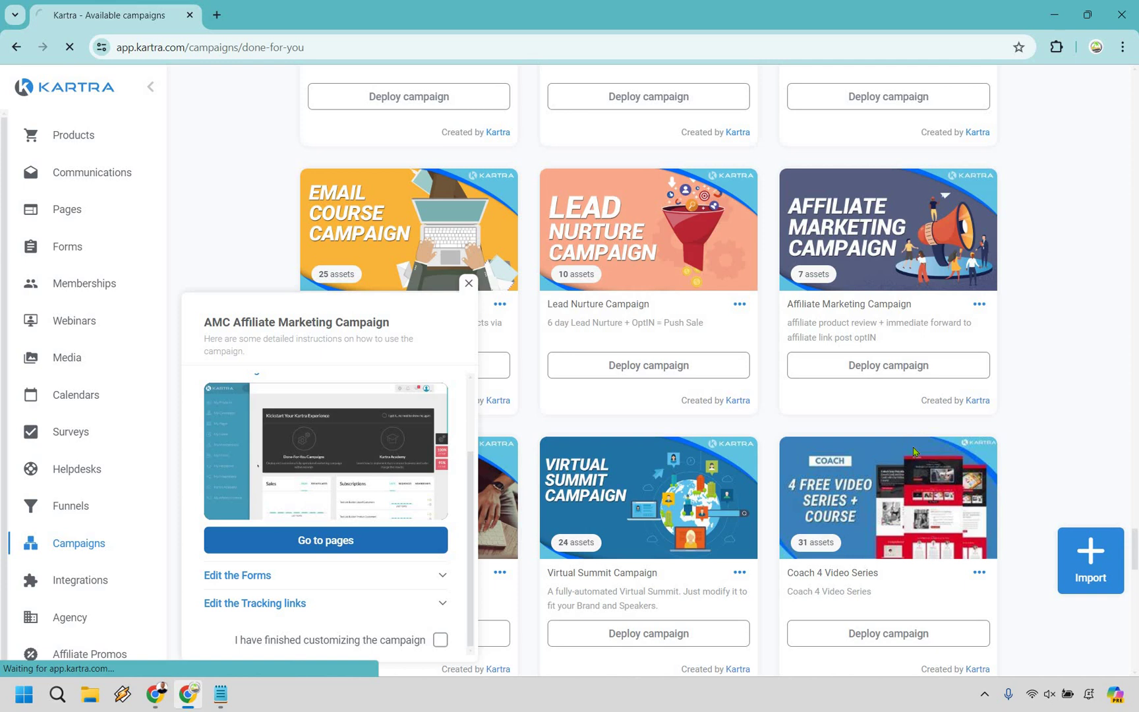
{"action": "left_click", "coordinate": [469, 284]}
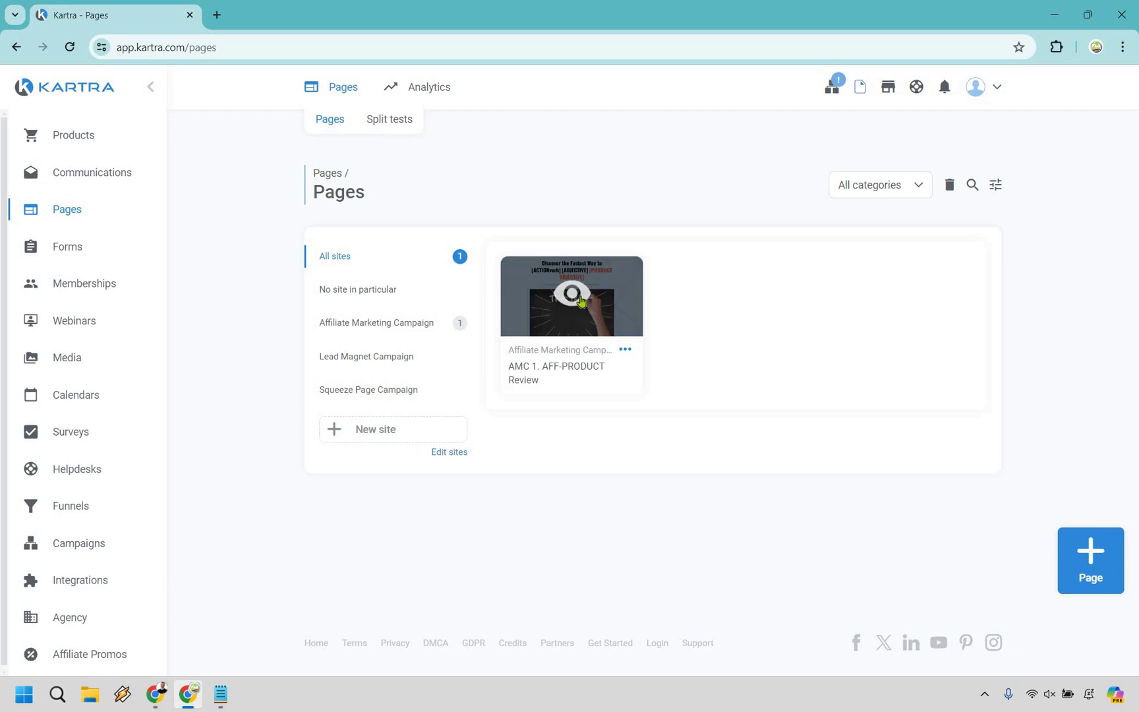
Preview the AMC 1. AFF-PRODUCT Review page, scrolling through its video, four benefits and offer.
{"action": "left_click", "coordinate": [605, 302]}
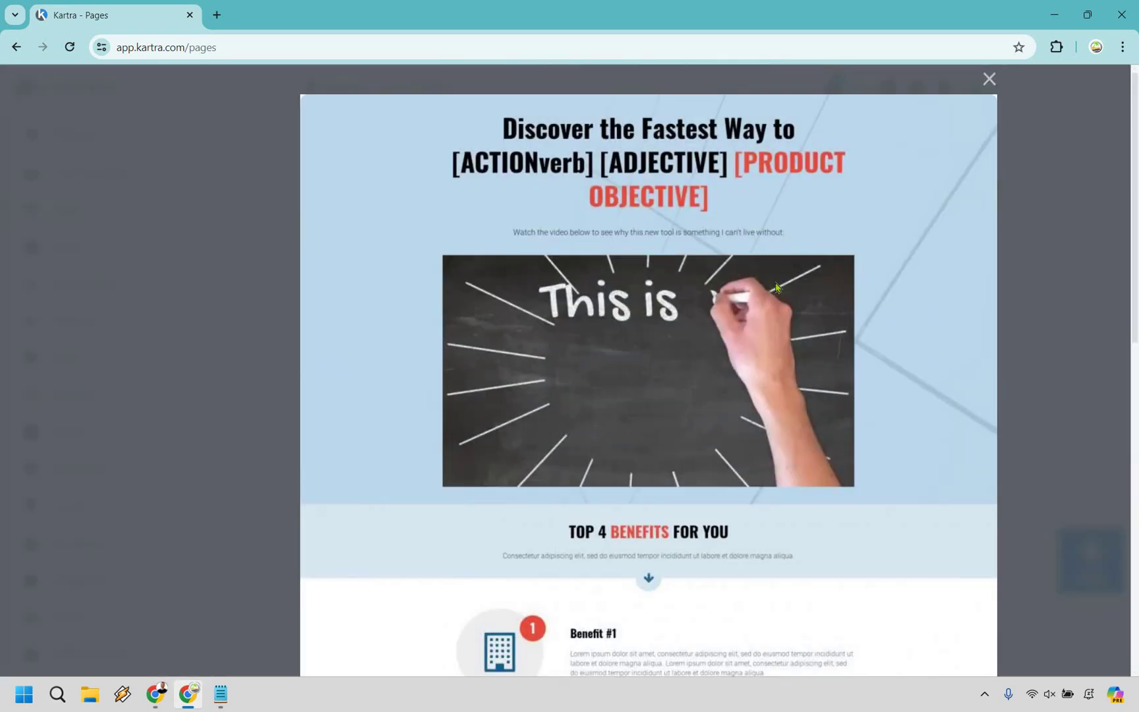
{"action": "scroll", "coordinate": [777, 288], "scroll_direction": "down", "scroll_amount": 5}
{"action": "scroll", "coordinate": [777, 288], "scroll_direction": "down", "scroll_amount": 5}
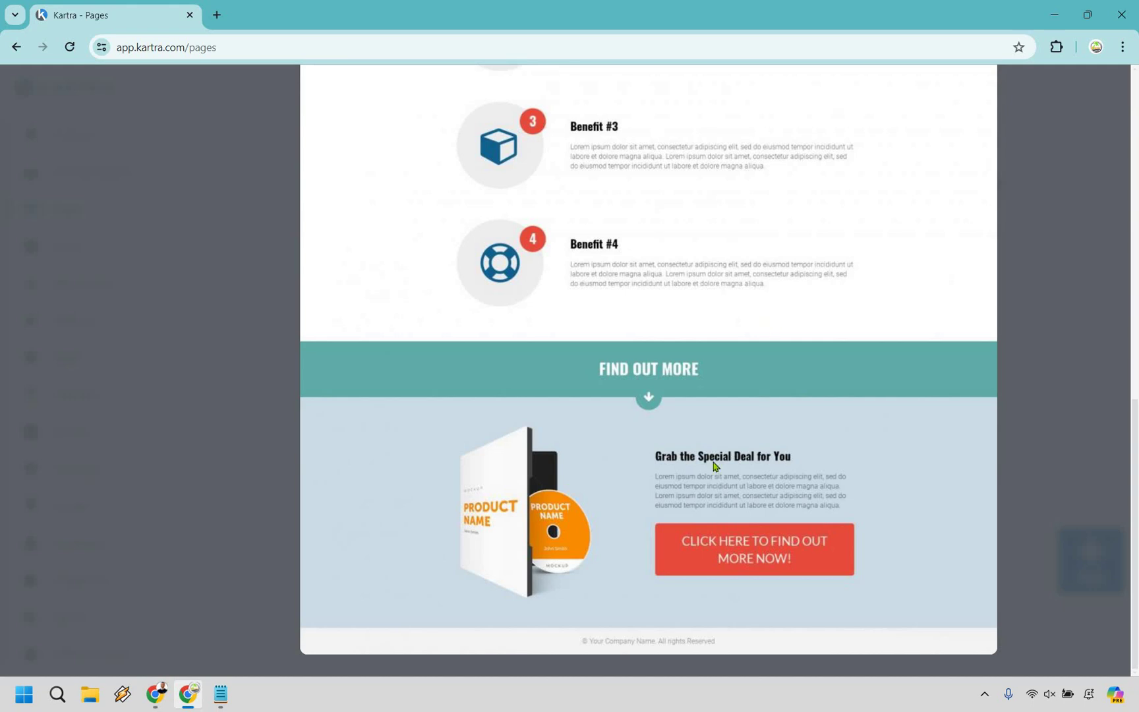
{"action": "scroll", "coordinate": [717, 466], "scroll_direction": "up", "scroll_amount": 10}
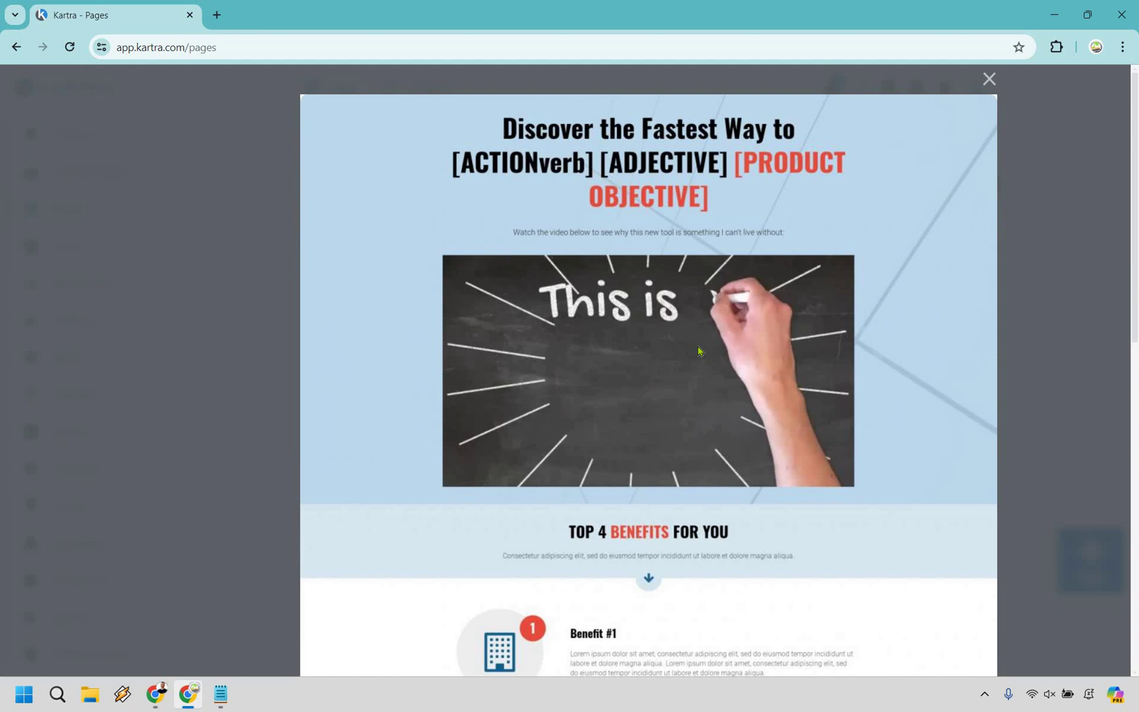
{"action": "scroll", "coordinate": [634, 236], "scroll_direction": "down", "scroll_amount": 1}
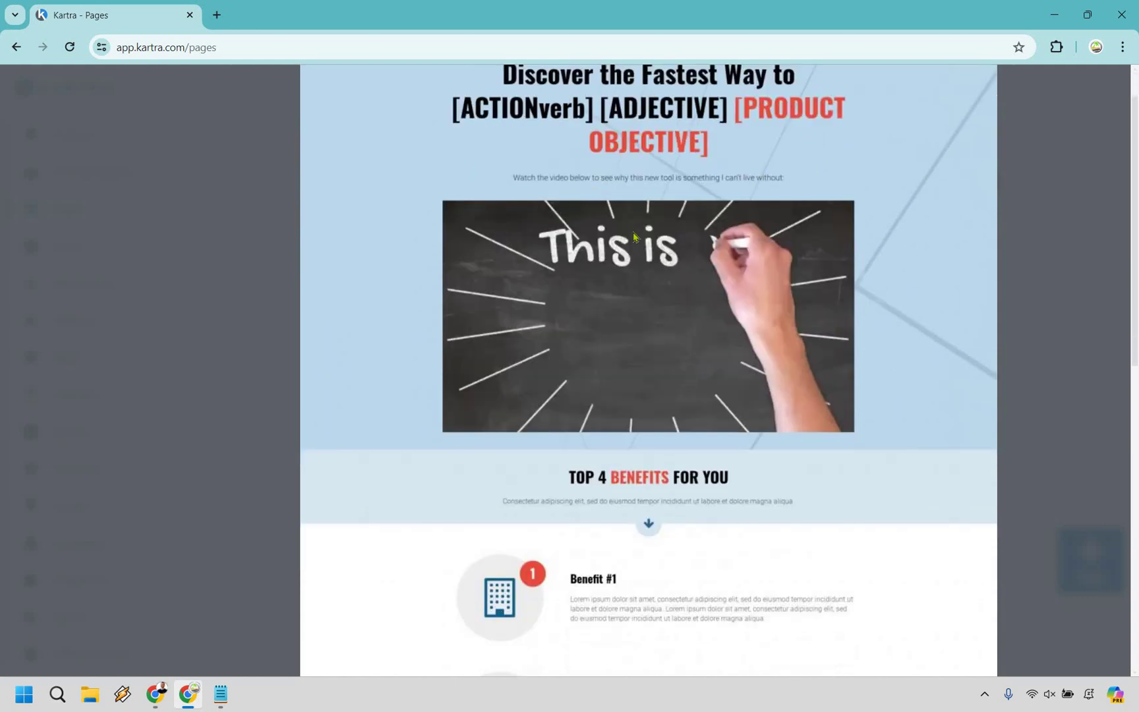
{"action": "scroll", "coordinate": [855, 496], "scroll_direction": "down", "scroll_amount": 10}
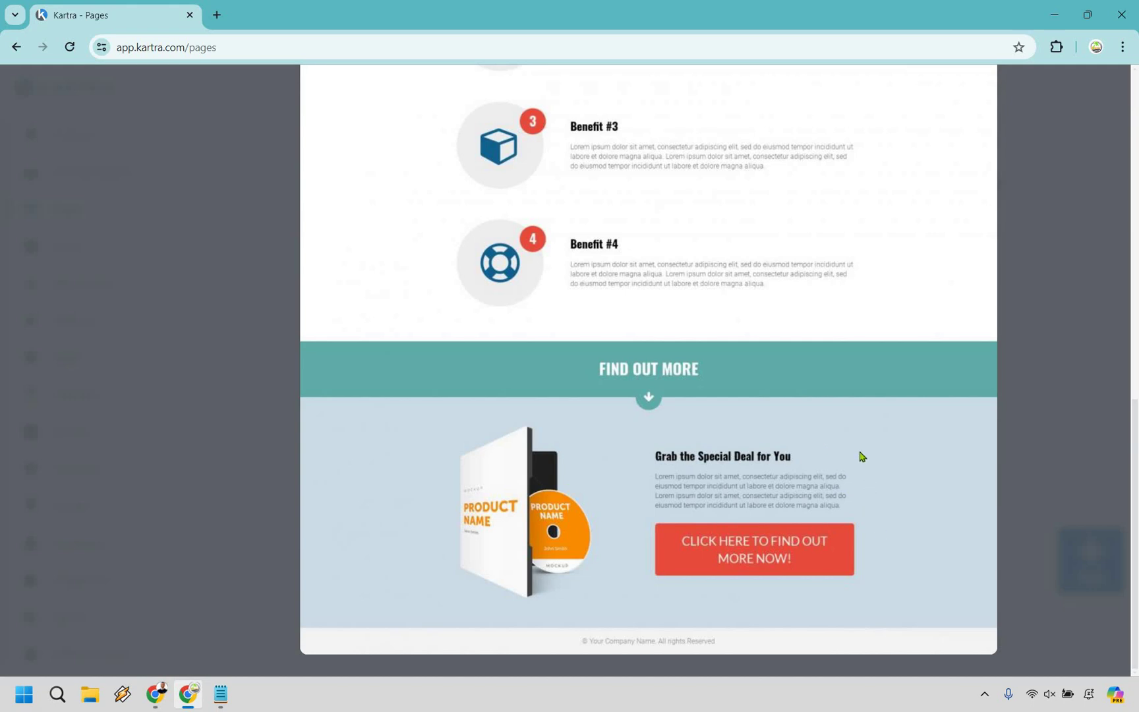
{"action": "scroll", "coordinate": [984, 124], "scroll_direction": "up", "scroll_amount": 12}
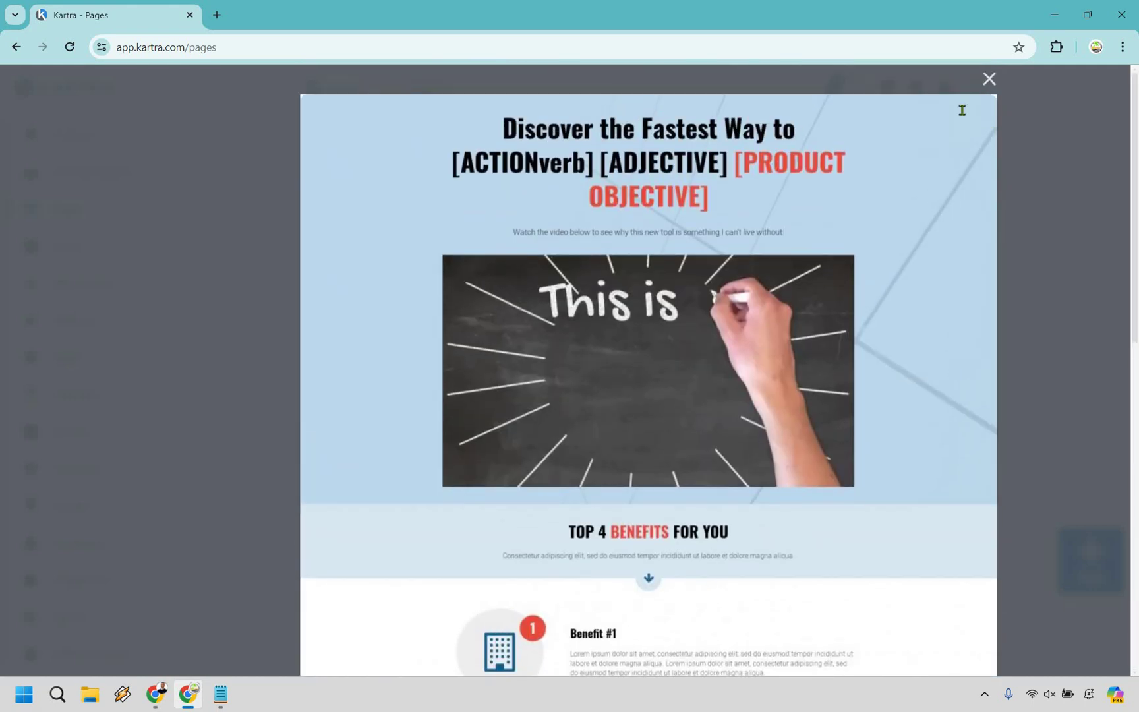
Rename 'AMC 1. AFF-PRODUCT Review' to 'Kartra Review' and open it in the page builder.
{"action": "key", "text": "Escape"}
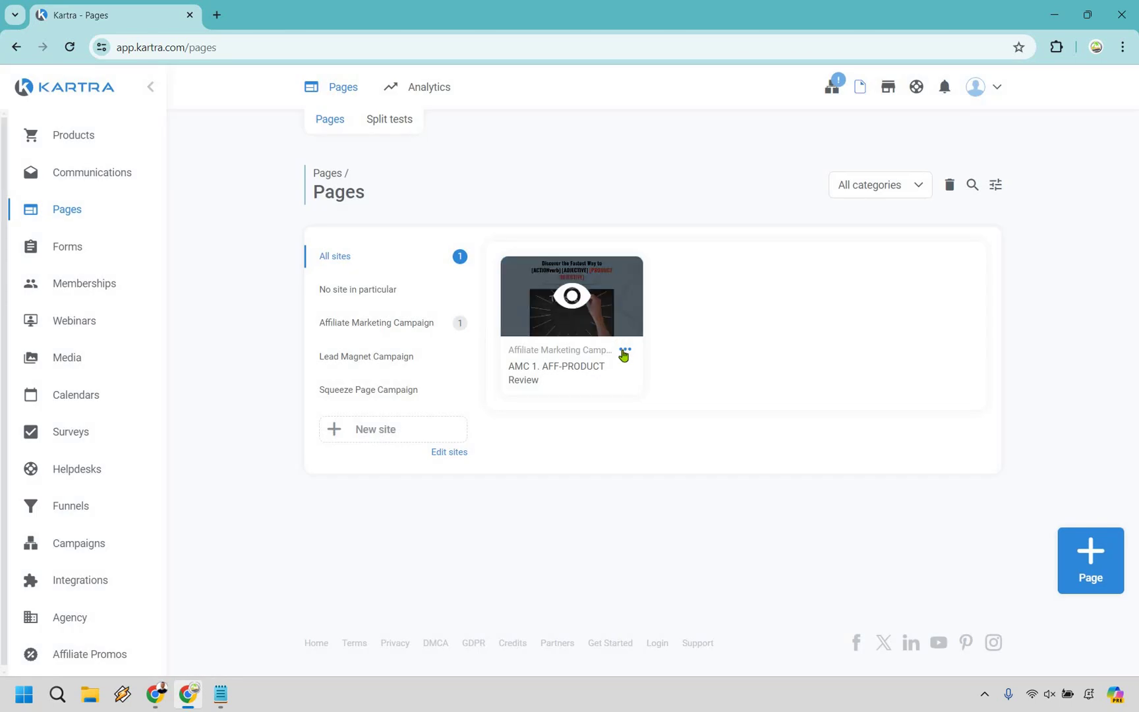
{"action": "left_click", "coordinate": [623, 353]}
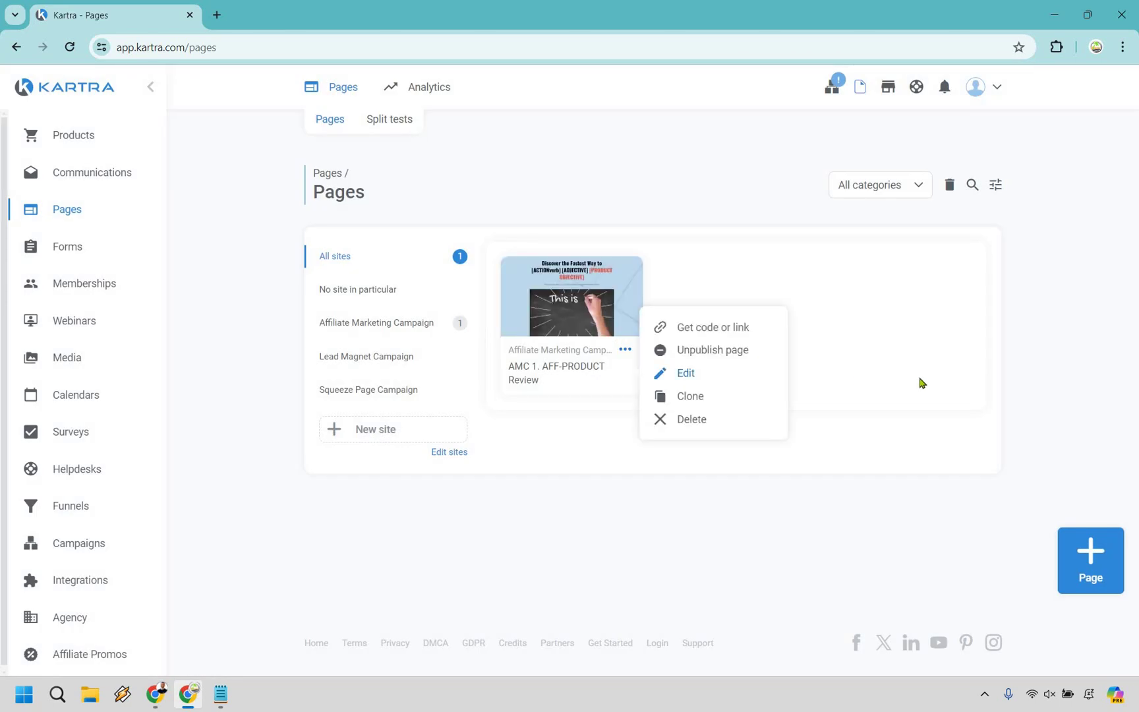
{"action": "left_click", "coordinate": [686, 372]}
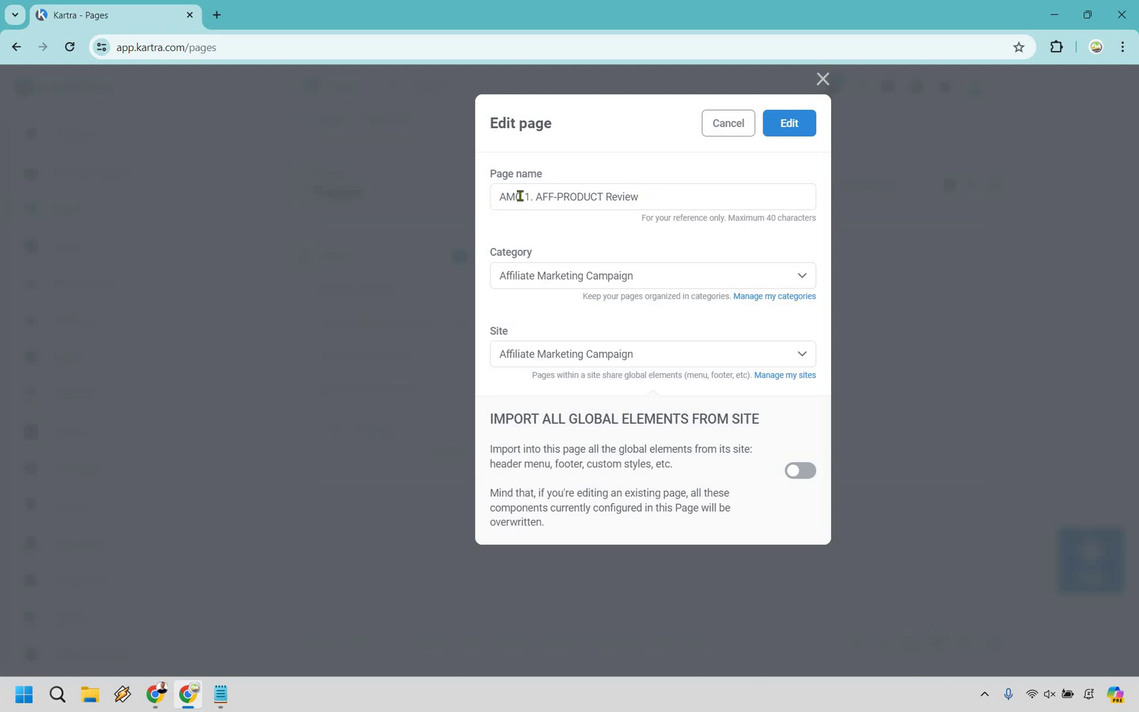
{"action": "double_click", "coordinate": [512, 196]}
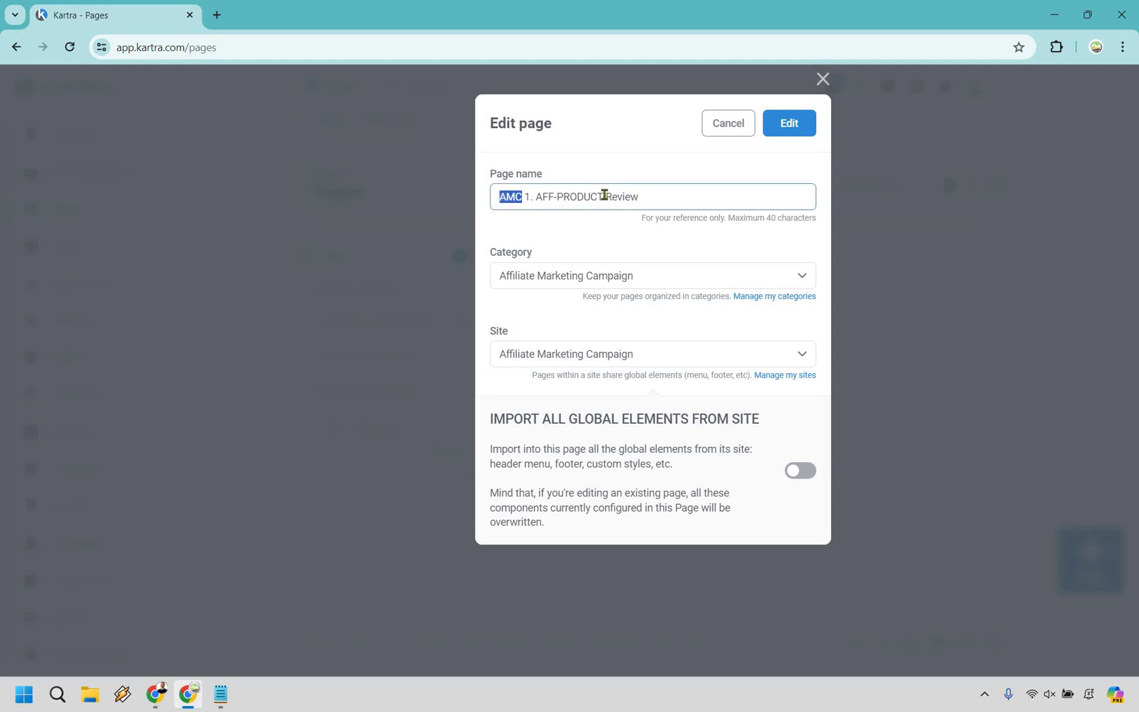
{"action": "left_click_drag", "start_coordinate": [603, 196], "coordinate": [503, 193]}
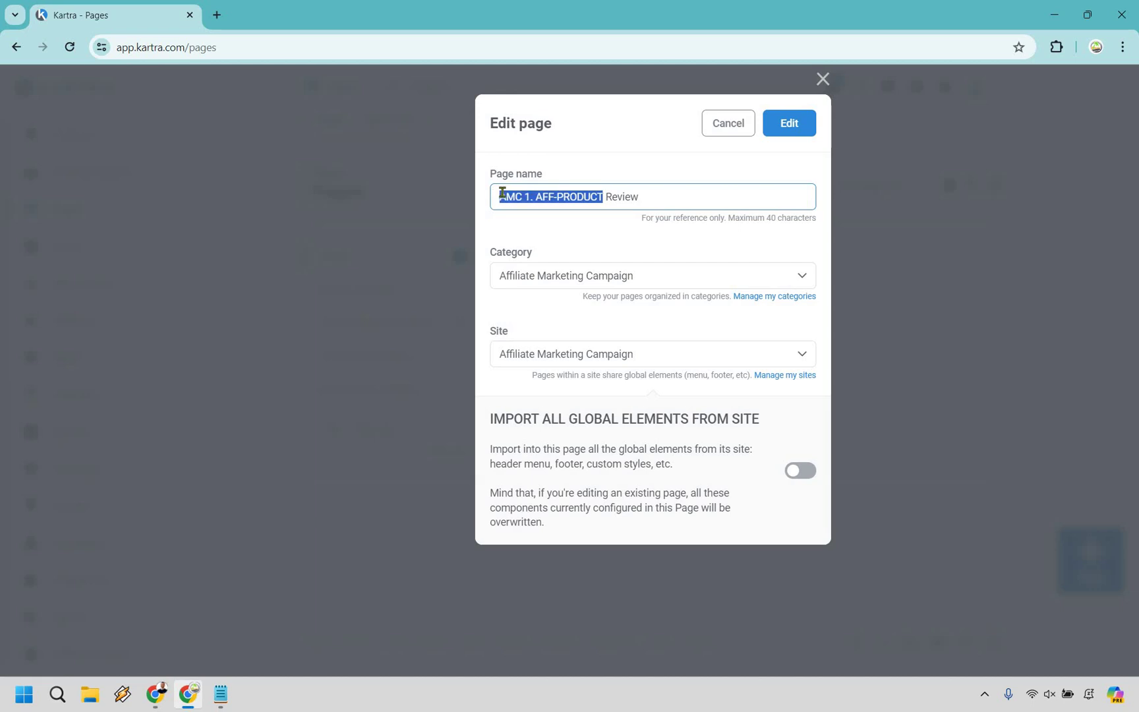
{"action": "type", "text": "Kartra"}
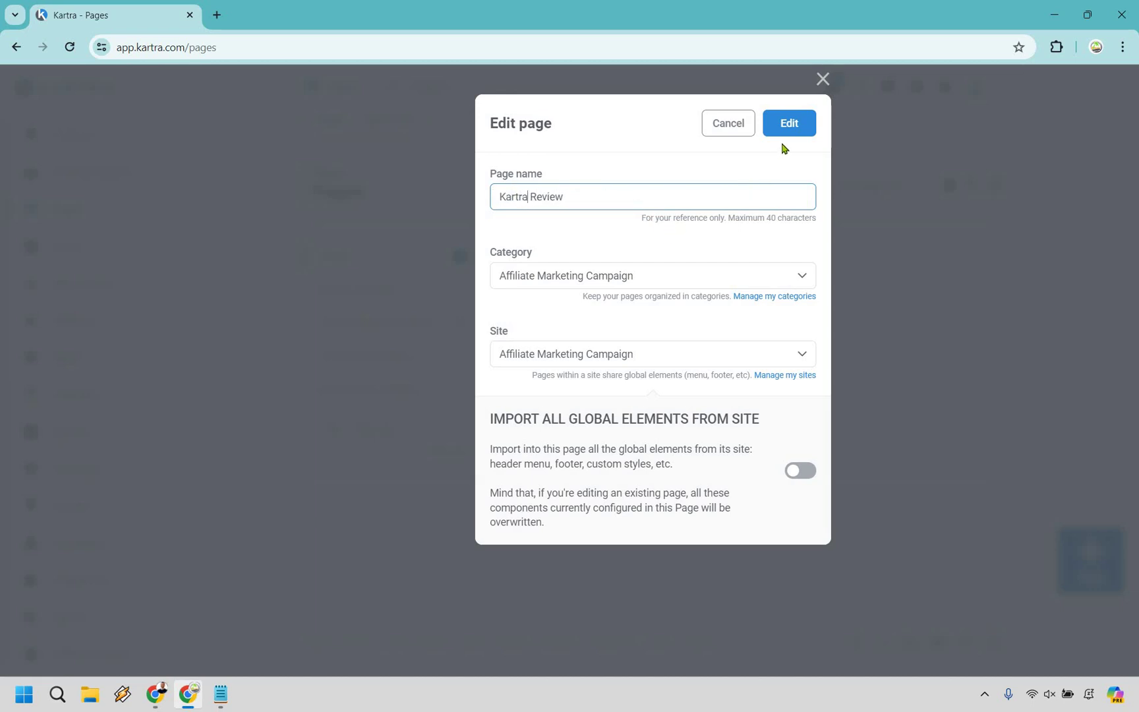
{"action": "left_click", "coordinate": [789, 122]}
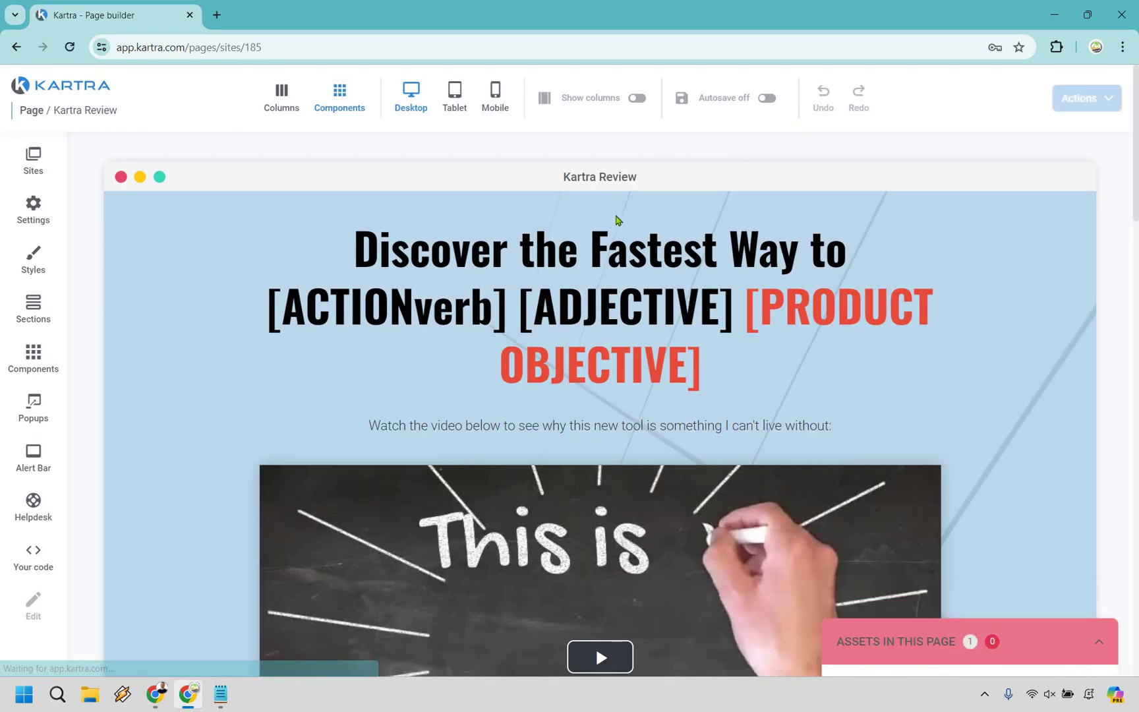
Change the headline to 'Discover The Fastest Way to Launch Profitable Affiliate Campaigns'.
{"action": "mouse_move", "coordinate": [818, 284]}
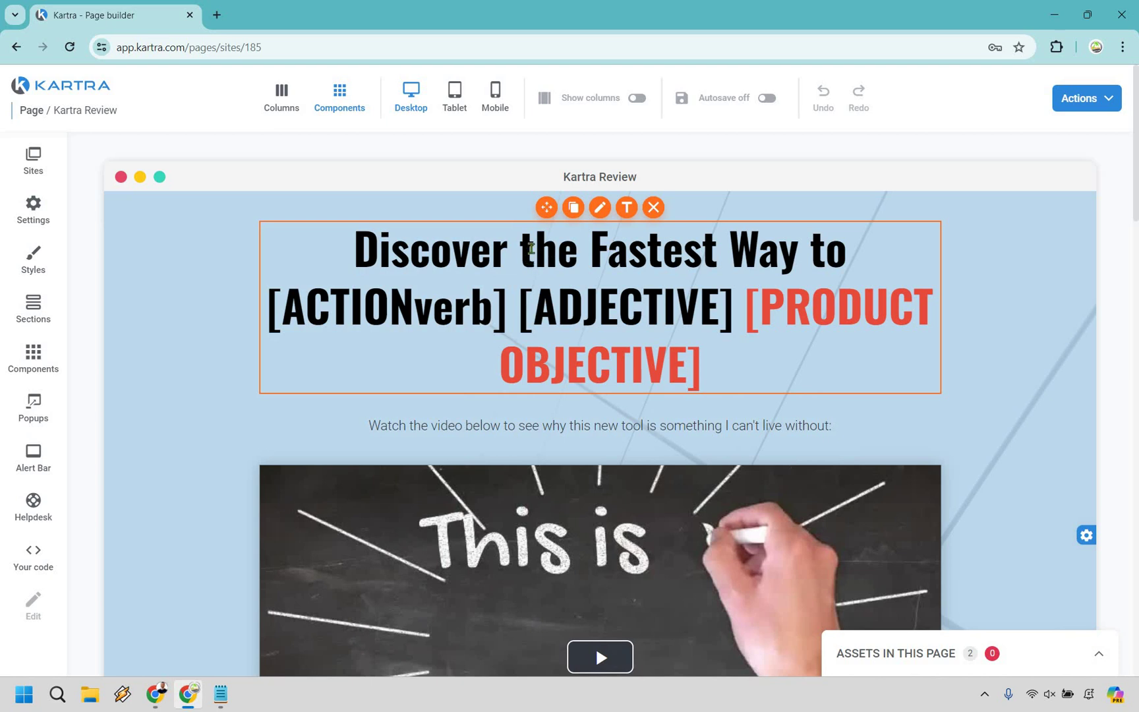
{"action": "left_click", "coordinate": [532, 249]}
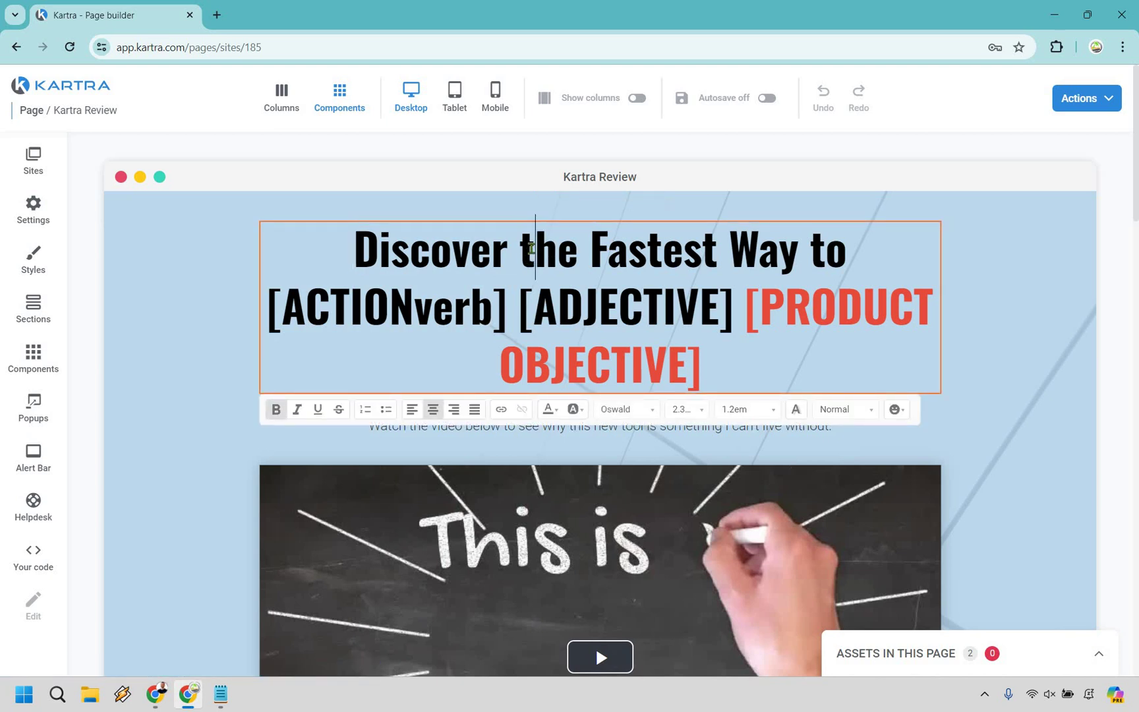
{"action": "key", "text": "BackSpace"}
{"action": "type", "text": "T"}
{"action": "double_click", "coordinate": [290, 306]}
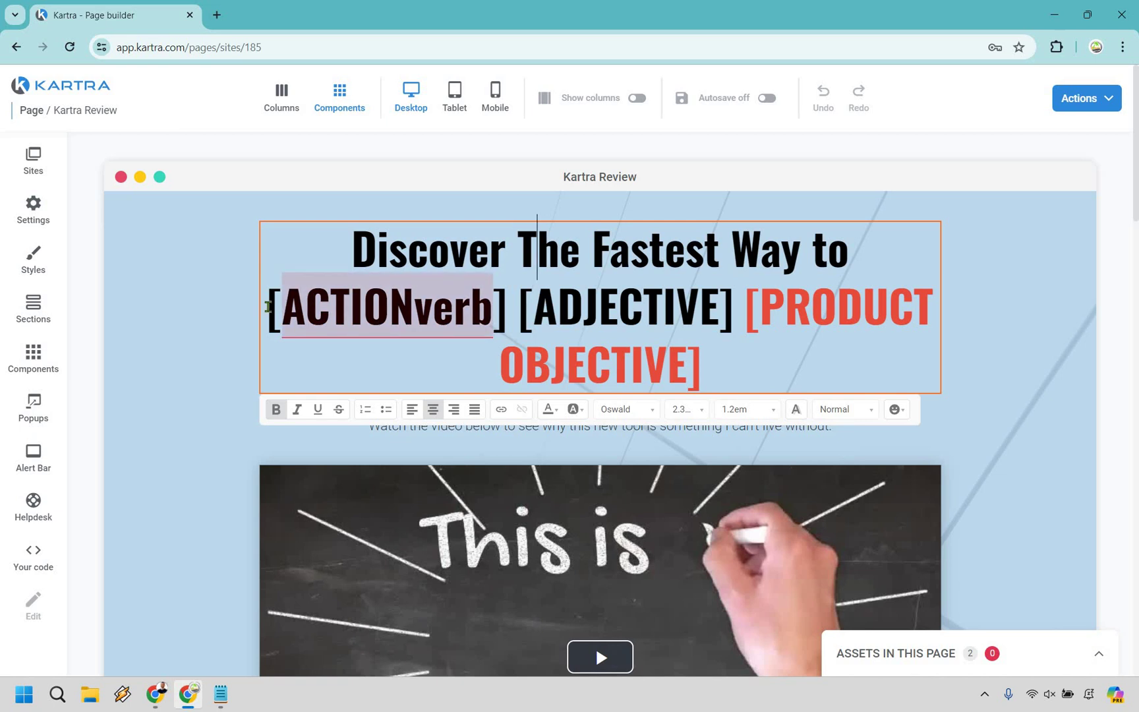
{"action": "right_click", "coordinate": [282, 337]}
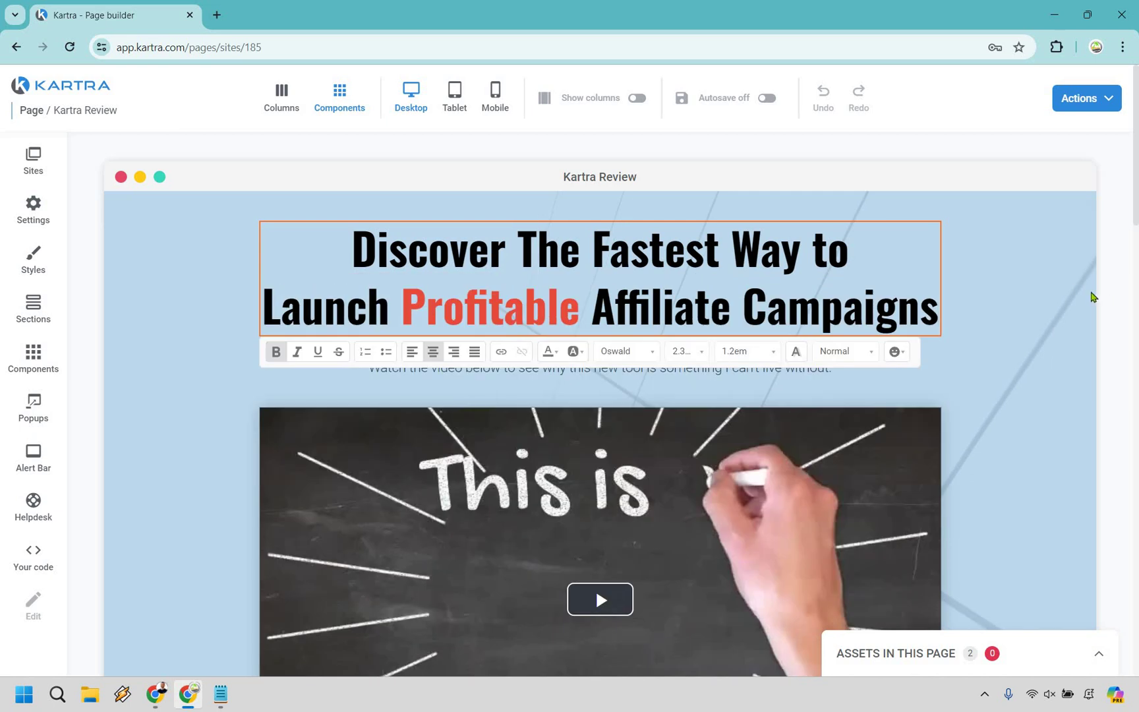
{"action": "left_click", "coordinate": [1082, 323]}
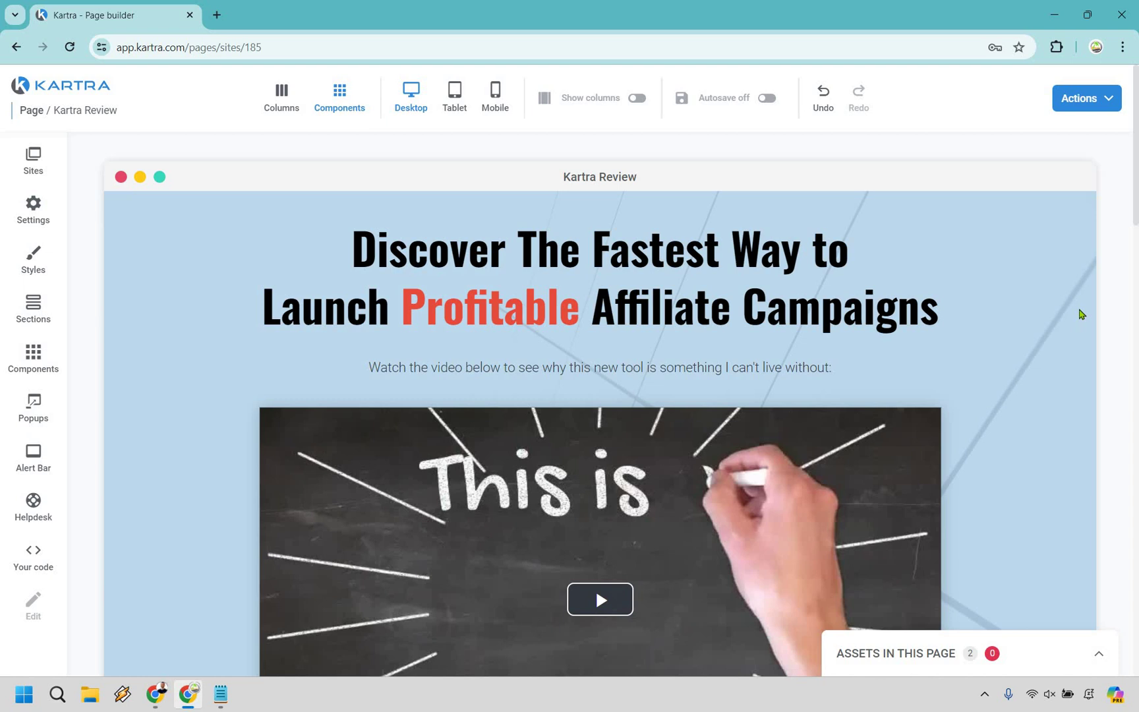
{"action": "scroll", "coordinate": [1039, 319], "scroll_direction": "down", "scroll_amount": 1}
{"action": "scroll", "coordinate": [706, 363], "scroll_direction": "up", "scroll_amount": 1}
{"action": "mouse_move", "coordinate": [729, 365]}
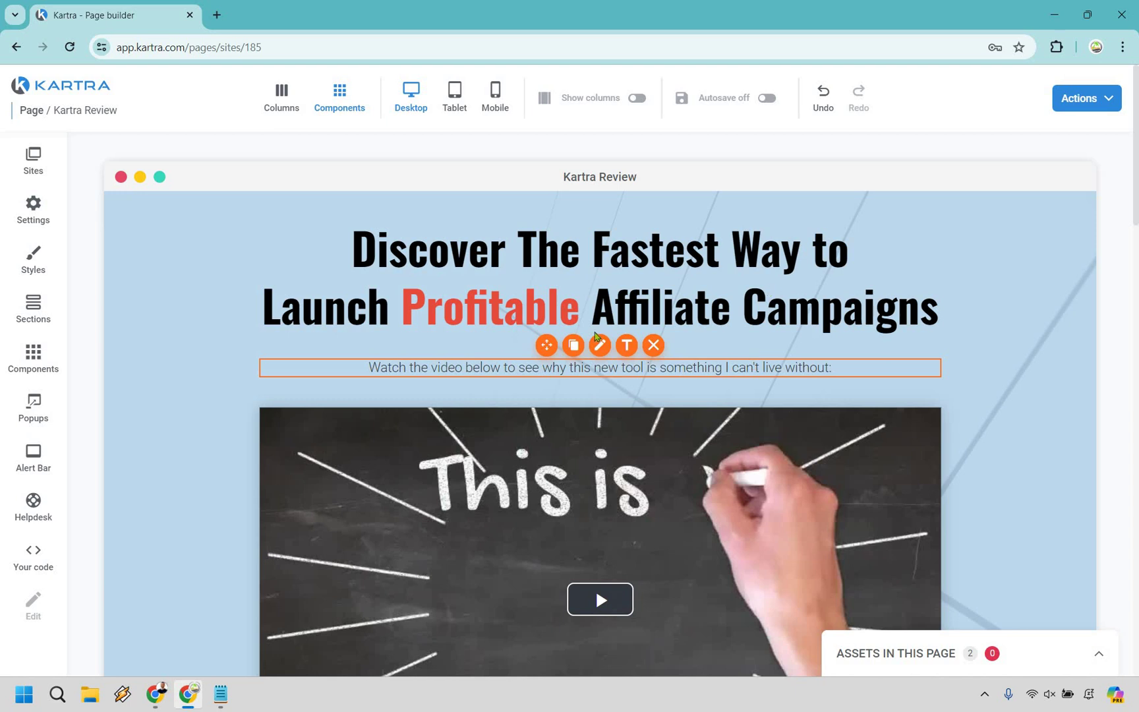
{"action": "scroll", "coordinate": [597, 336], "scroll_direction": "down", "scroll_amount": 2}
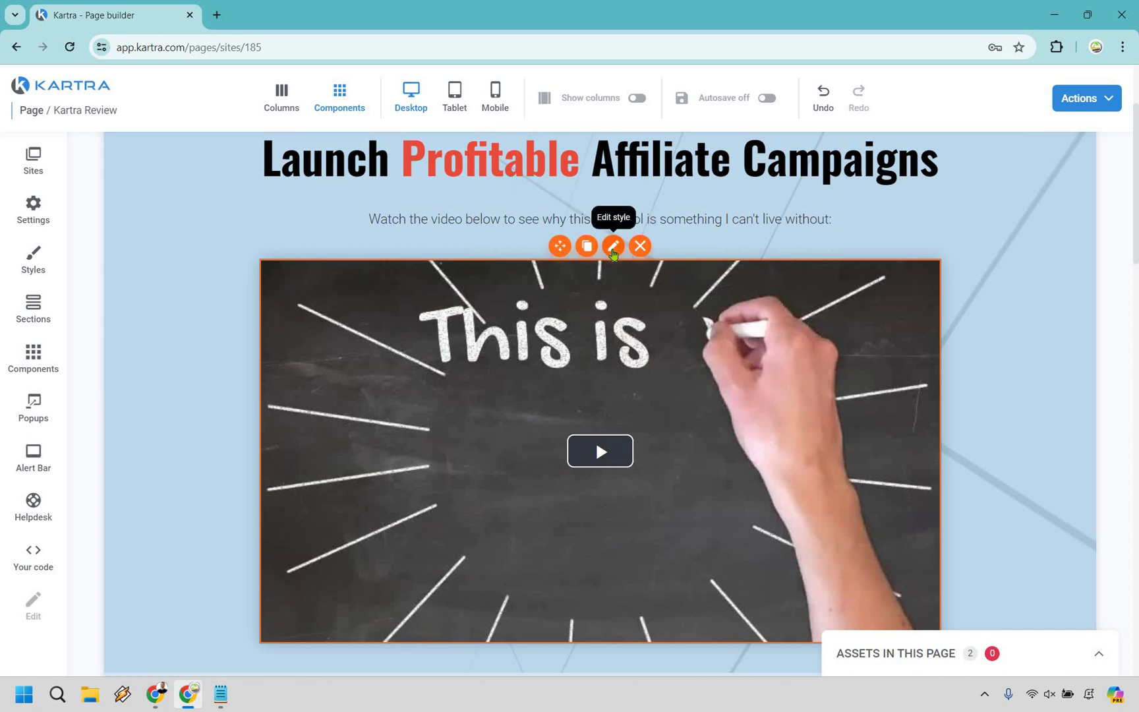
Switch the video block to YouTube using the Kartra Review video URL copied from Notepad.
{"action": "left_click", "coordinate": [614, 249]}
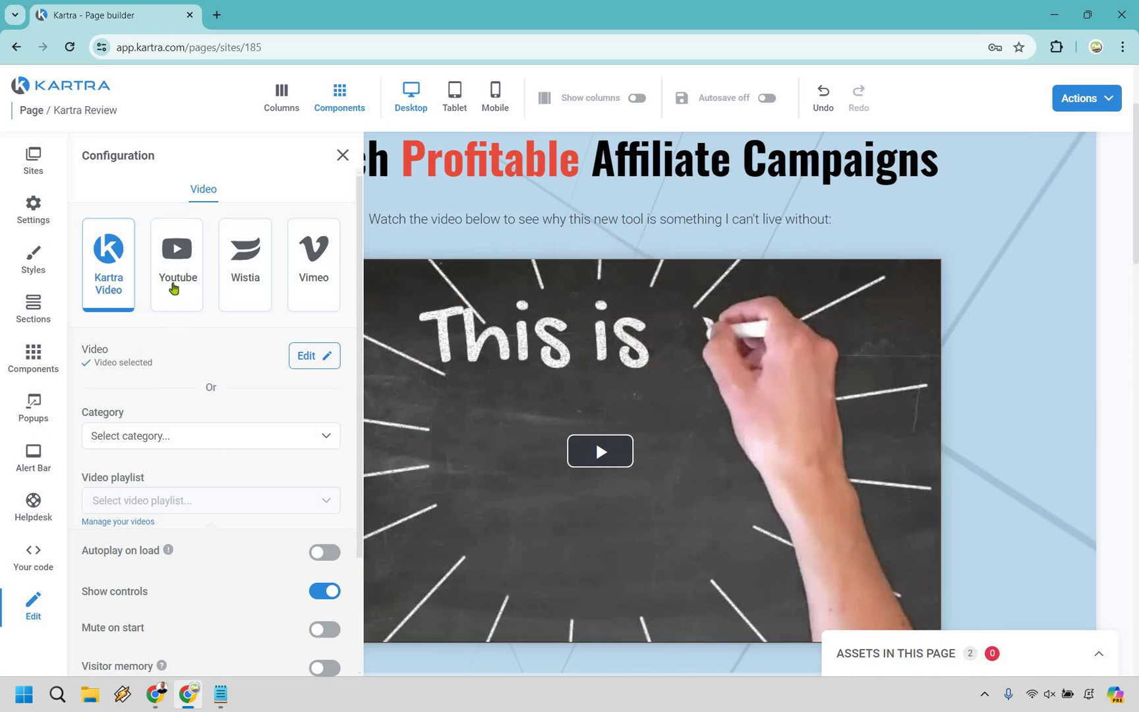
{"action": "left_click", "coordinate": [174, 288]}
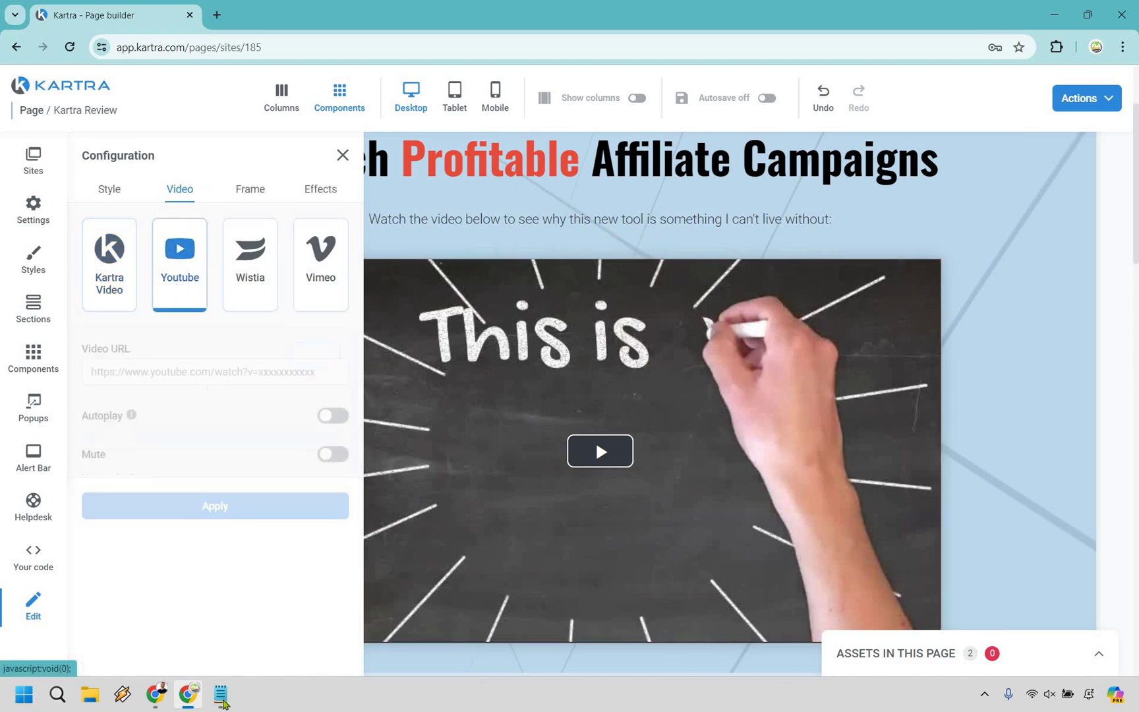
{"action": "left_click", "coordinate": [221, 693]}
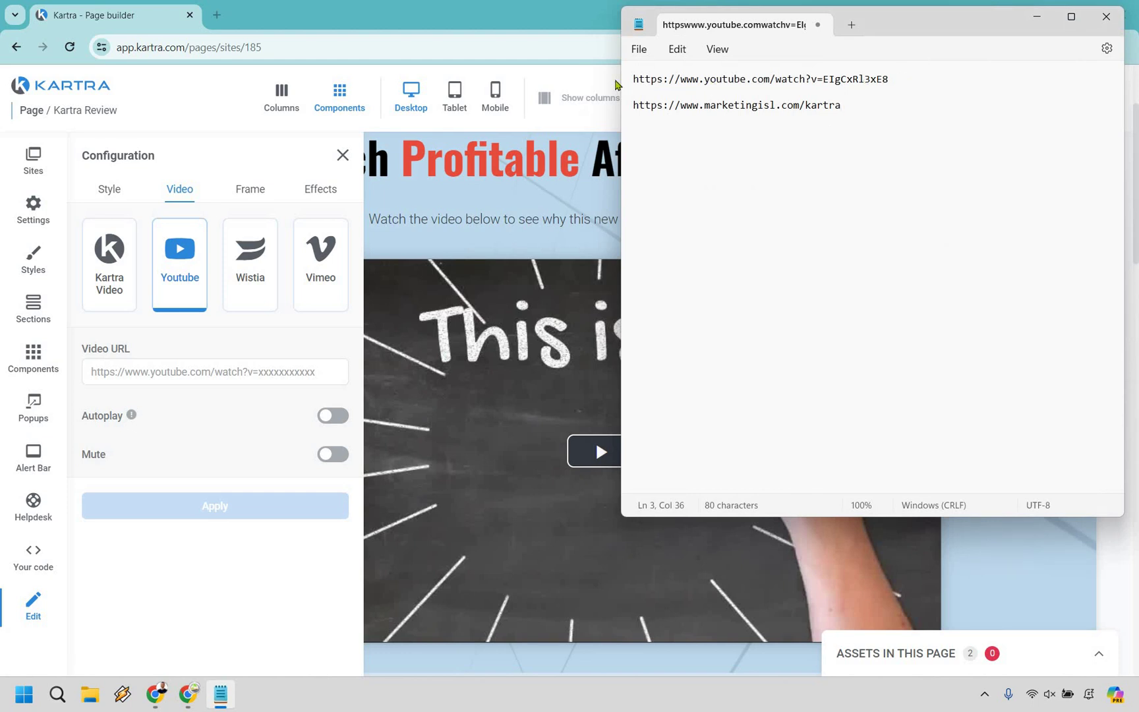
{"action": "triple_click", "coordinate": [882, 79]}
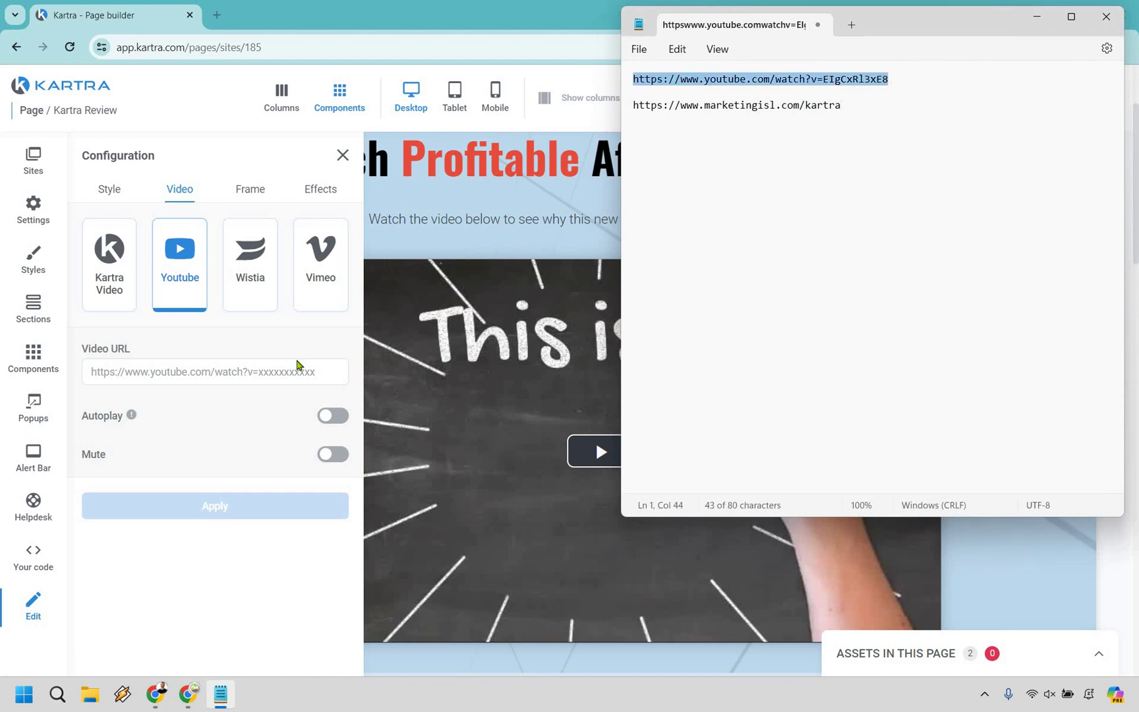
{"action": "key", "text": "ctrl+c"}
{"action": "left_click", "coordinate": [256, 374]}
{"action": "key", "text": "ctrl+v"}
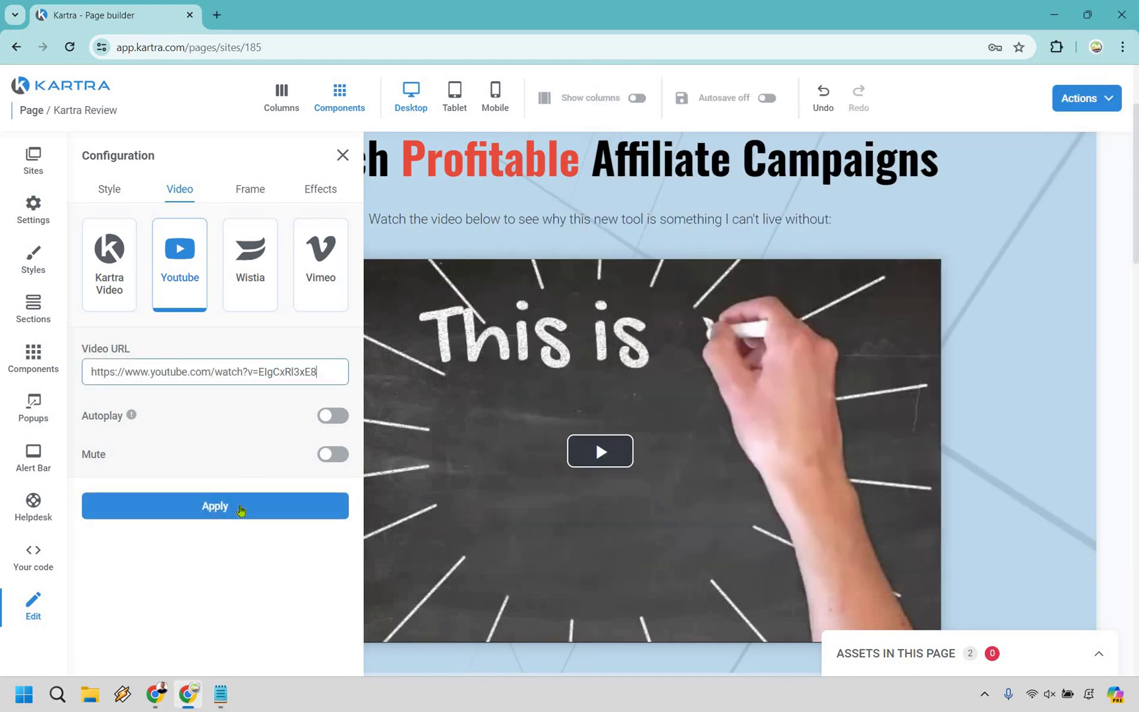
{"action": "left_click", "coordinate": [242, 511]}
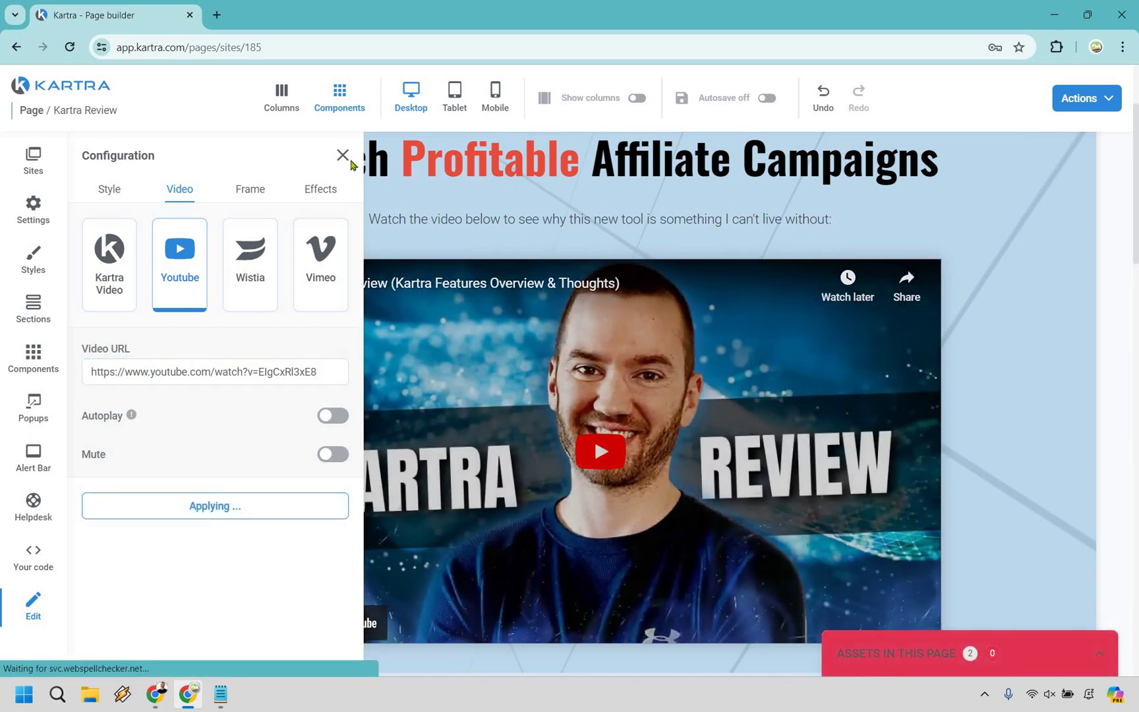
{"action": "left_click", "coordinate": [343, 159]}
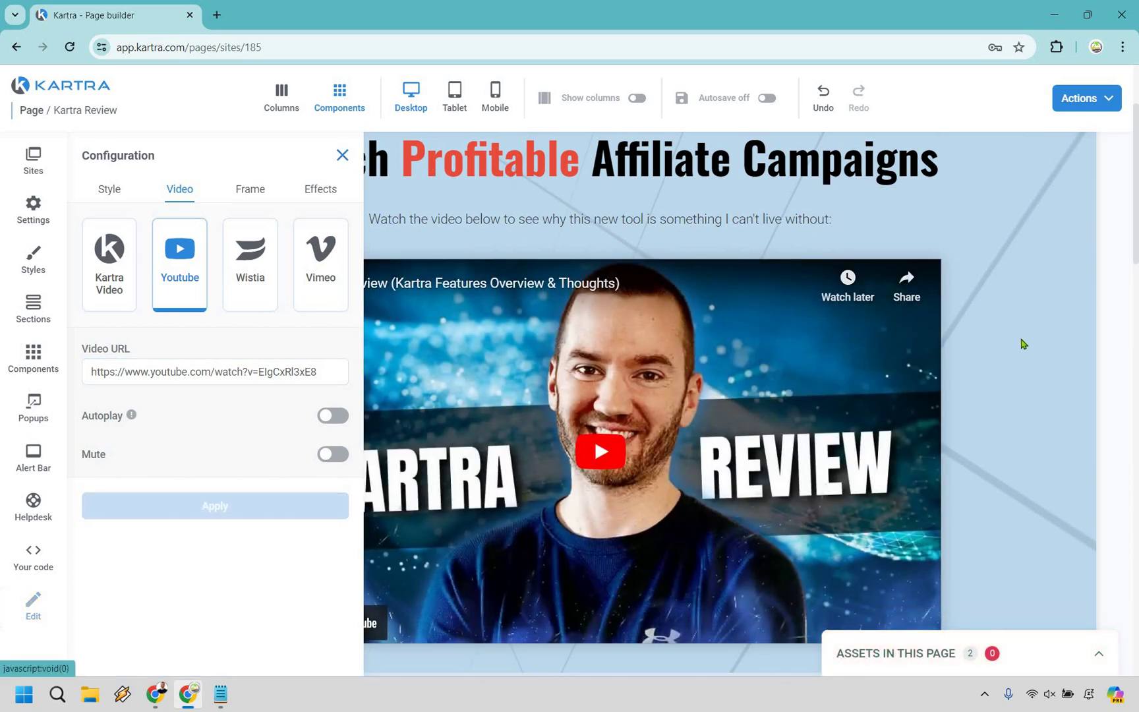
{"action": "scroll", "coordinate": [1024, 343], "scroll_direction": "up", "scroll_amount": 3}
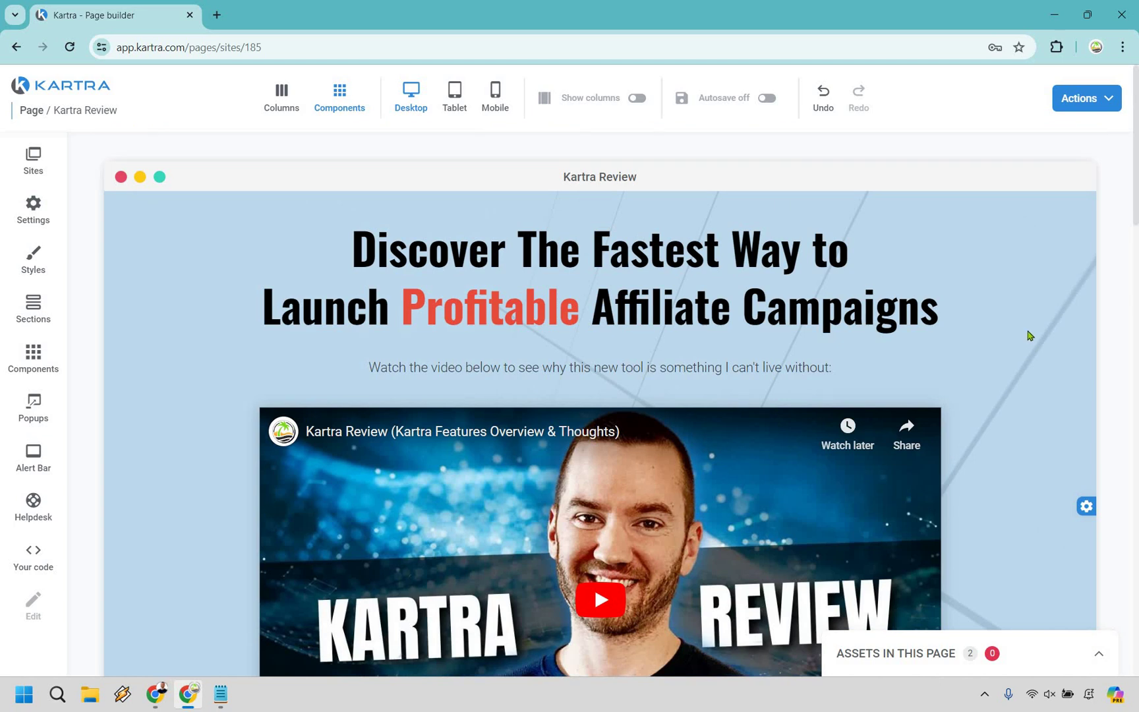
Scroll to the 'Grab the Special Deal for You' section with its CLICK HERE TO FIND OUT MORE NOW! button.
{"action": "scroll", "coordinate": [1004, 374], "scroll_direction": "down", "scroll_amount": 3}
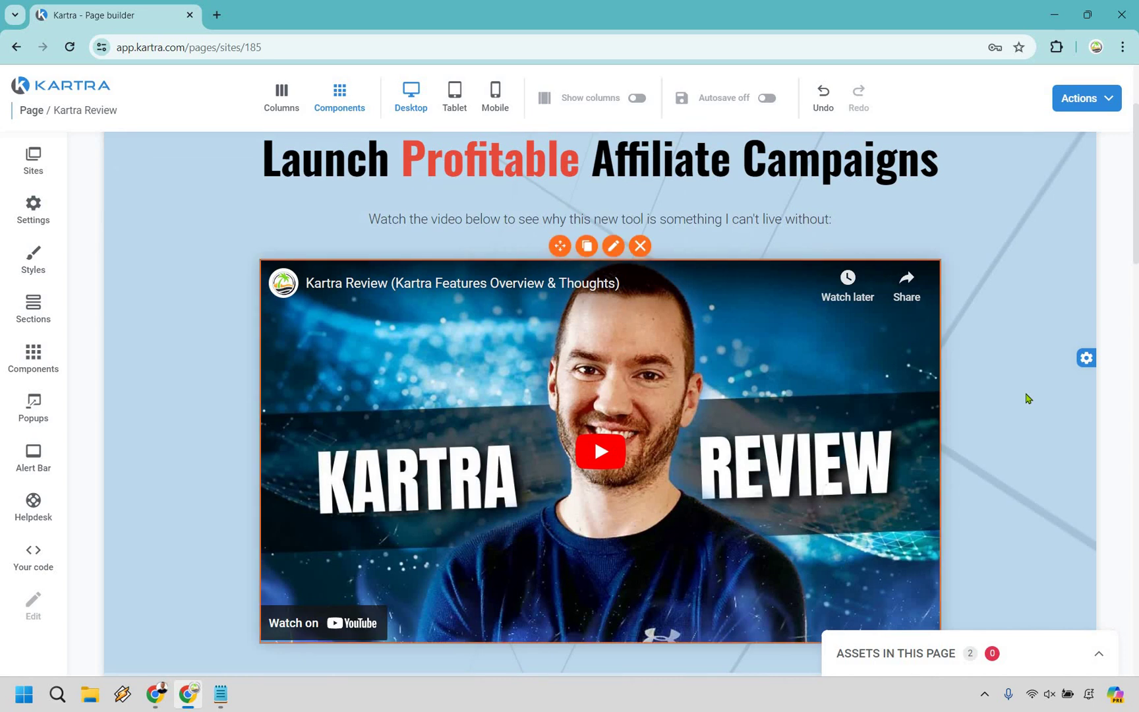
{"action": "scroll", "coordinate": [765, 288], "scroll_direction": "up", "scroll_amount": 2}
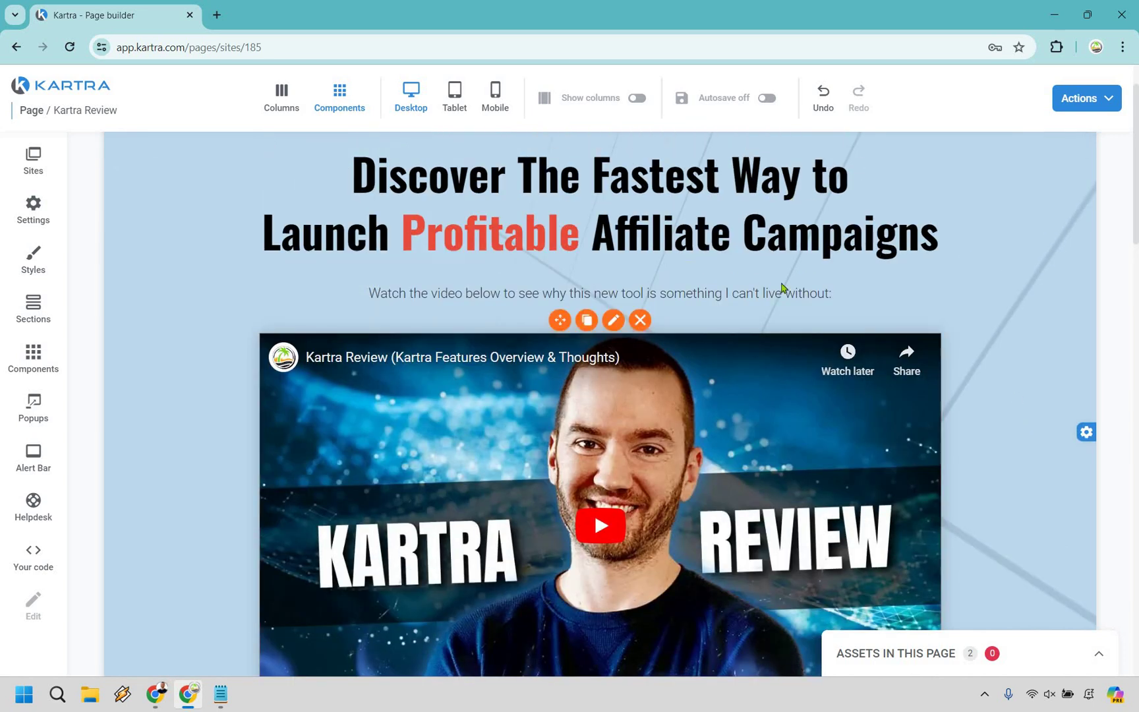
{"action": "scroll", "coordinate": [1007, 249], "scroll_direction": "down", "scroll_amount": 9}
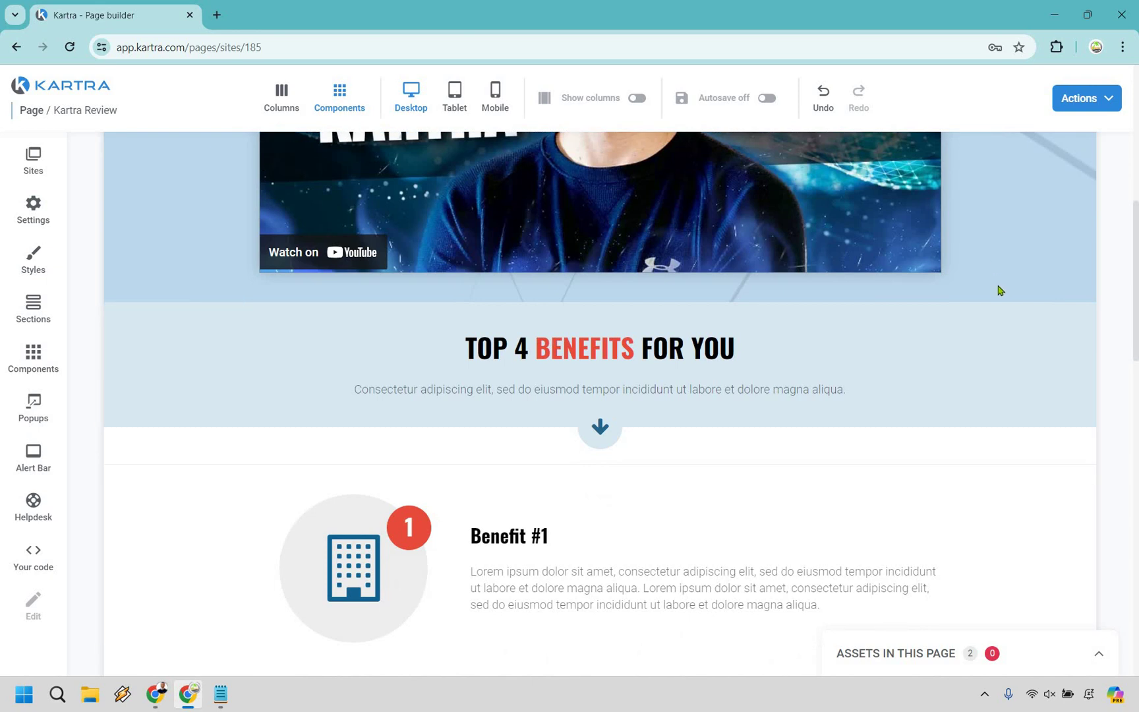
{"action": "scroll", "coordinate": [974, 275], "scroll_direction": "down", "scroll_amount": 20}
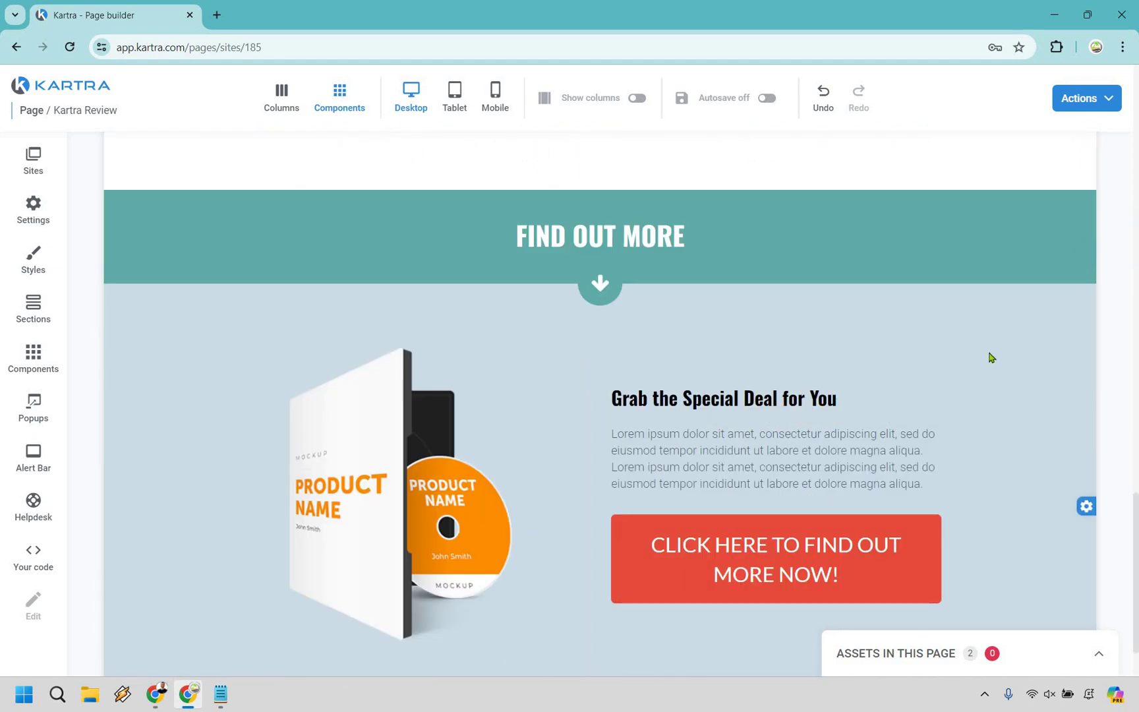
{"action": "scroll", "coordinate": [979, 380], "scroll_direction": "down", "scroll_amount": 2}
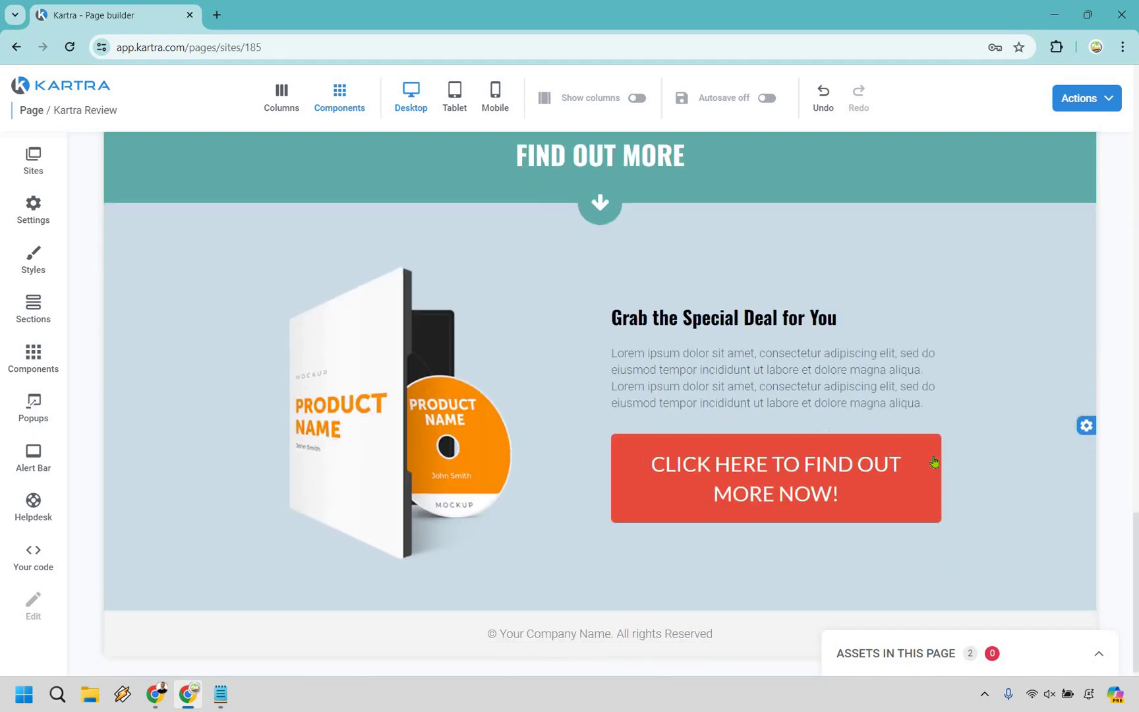
{"action": "mouse_move", "coordinate": [857, 395]}
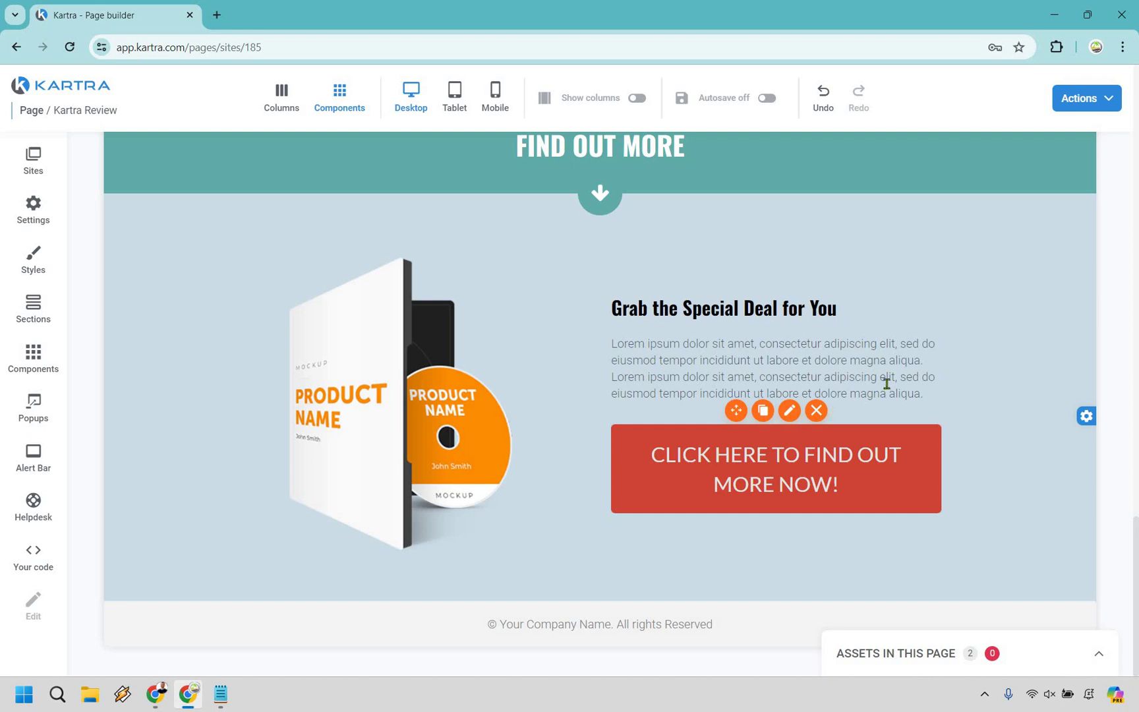
{"action": "mouse_move", "coordinate": [883, 381]}
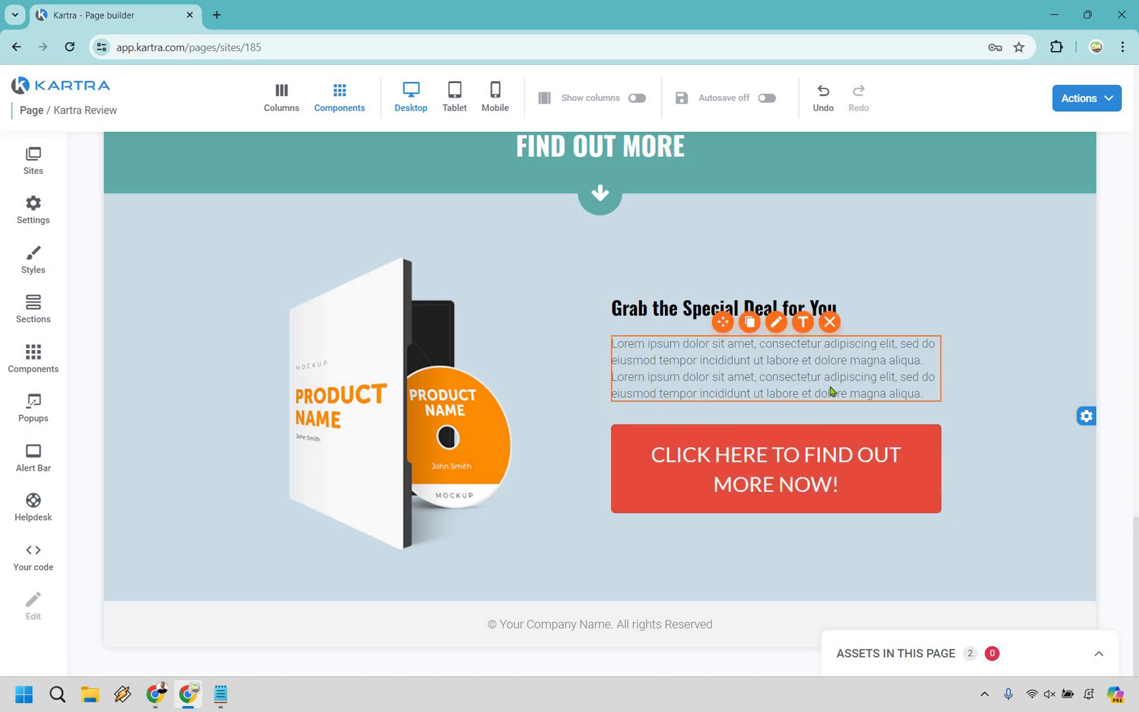
{"action": "scroll", "coordinate": [831, 391], "scroll_direction": "up", "scroll_amount": 20}
{"action": "scroll", "coordinate": [842, 346], "scroll_direction": "down", "scroll_amount": 15}
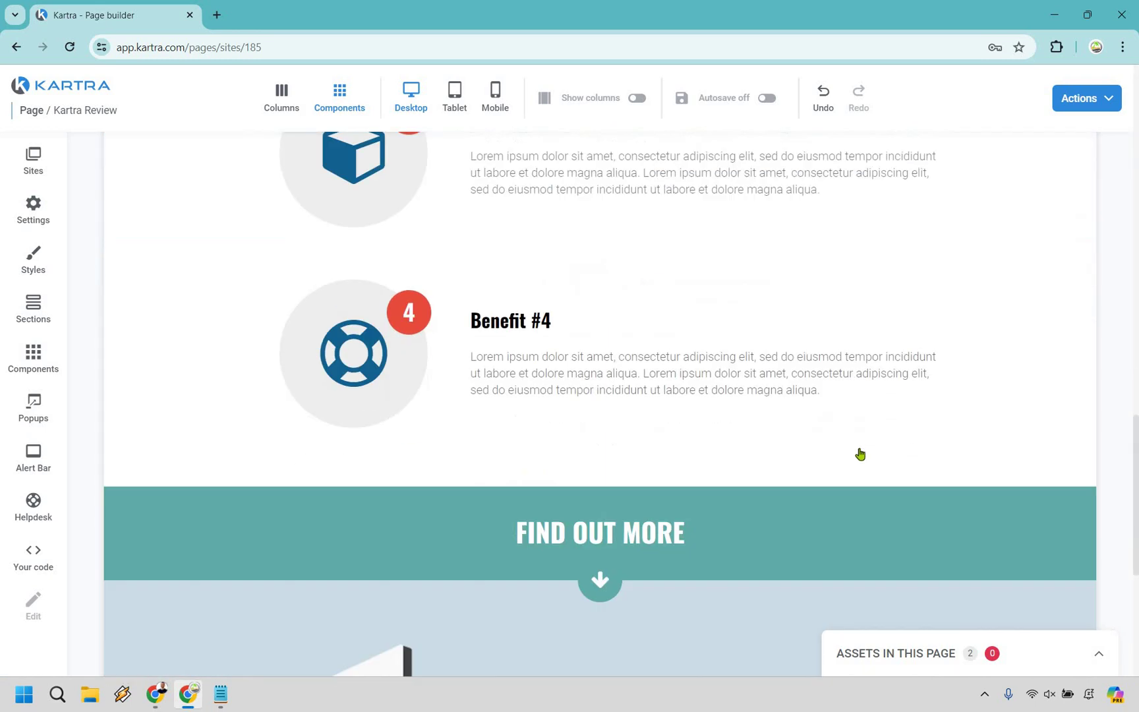
{"action": "scroll", "coordinate": [861, 454], "scroll_direction": "down", "scroll_amount": 5}
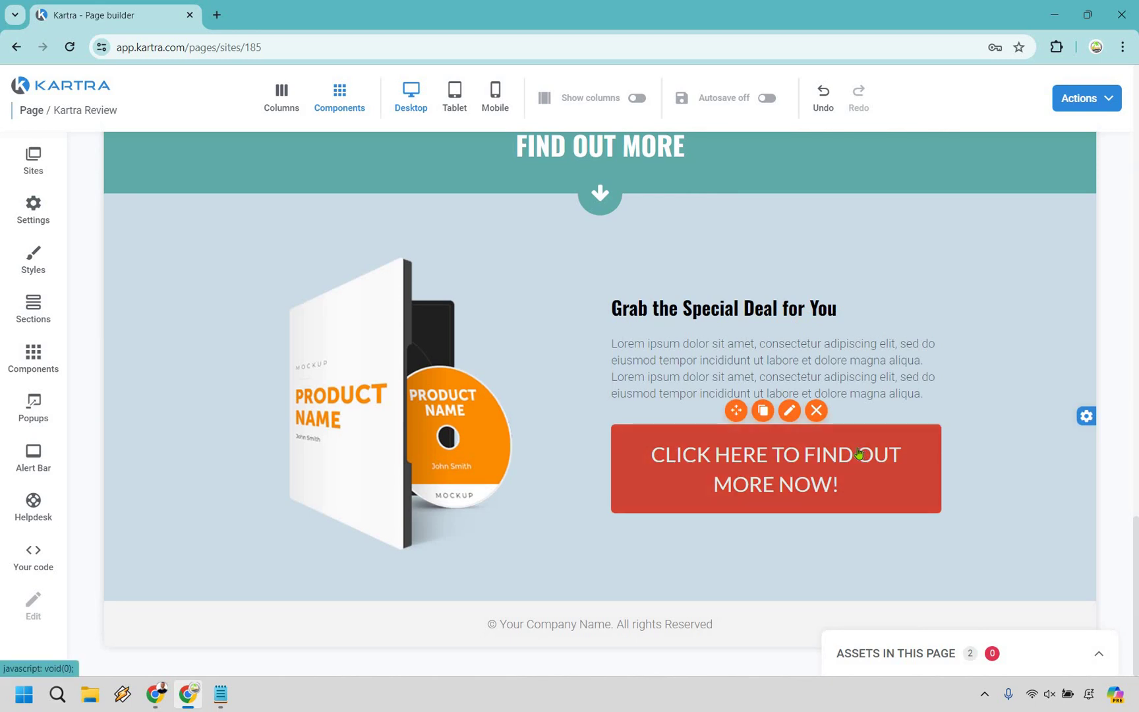
{"action": "scroll", "coordinate": [859, 454], "scroll_direction": "up", "scroll_amount": 15}
{"action": "scroll", "coordinate": [936, 304], "scroll_direction": "down", "scroll_amount": 5}
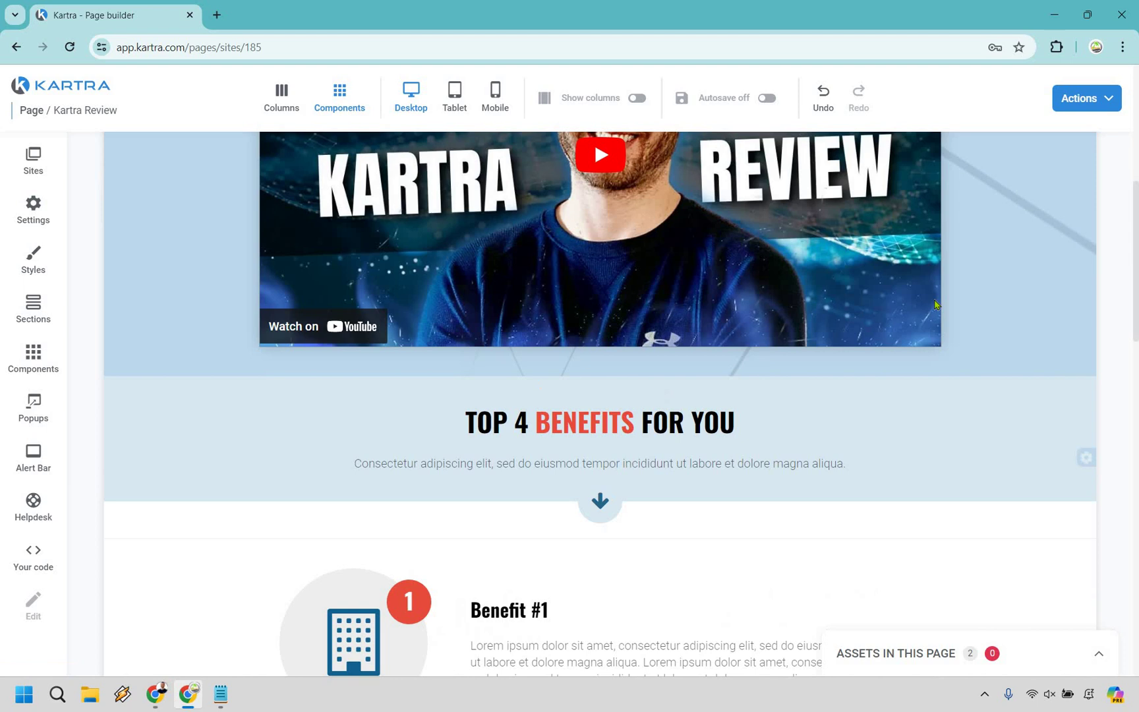
{"action": "scroll", "coordinate": [945, 277], "scroll_direction": "down", "scroll_amount": 15}
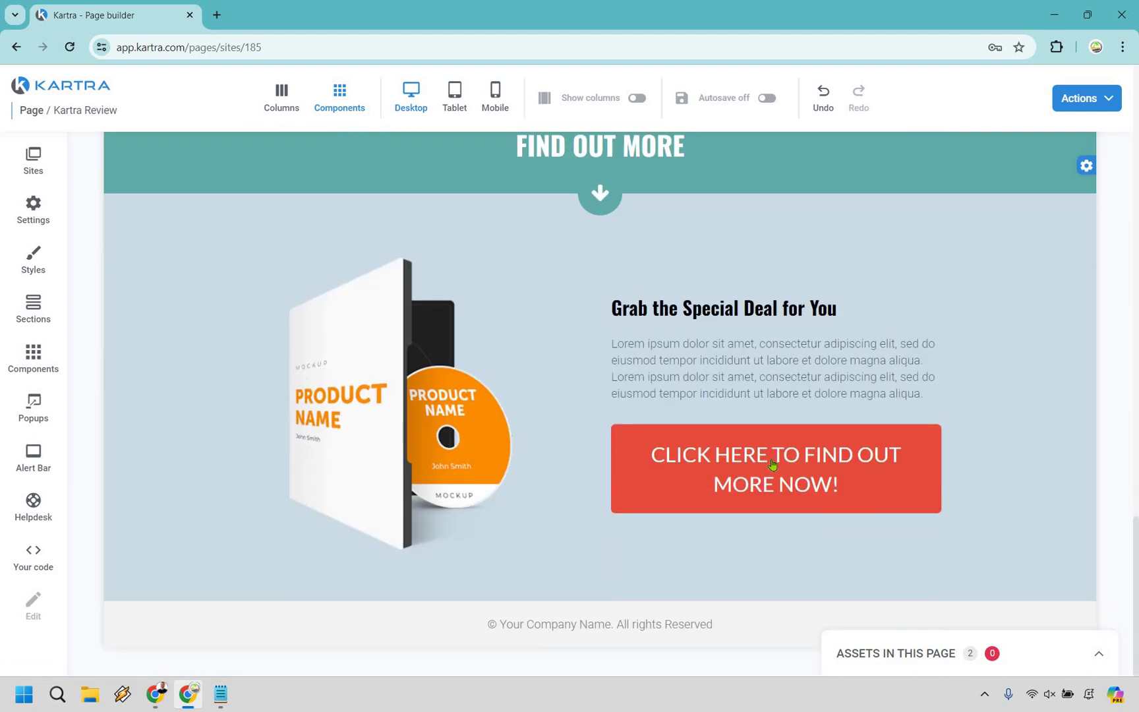
Clone the CTA button and place the copy directly under the video.
{"action": "mouse_move", "coordinate": [766, 420]}
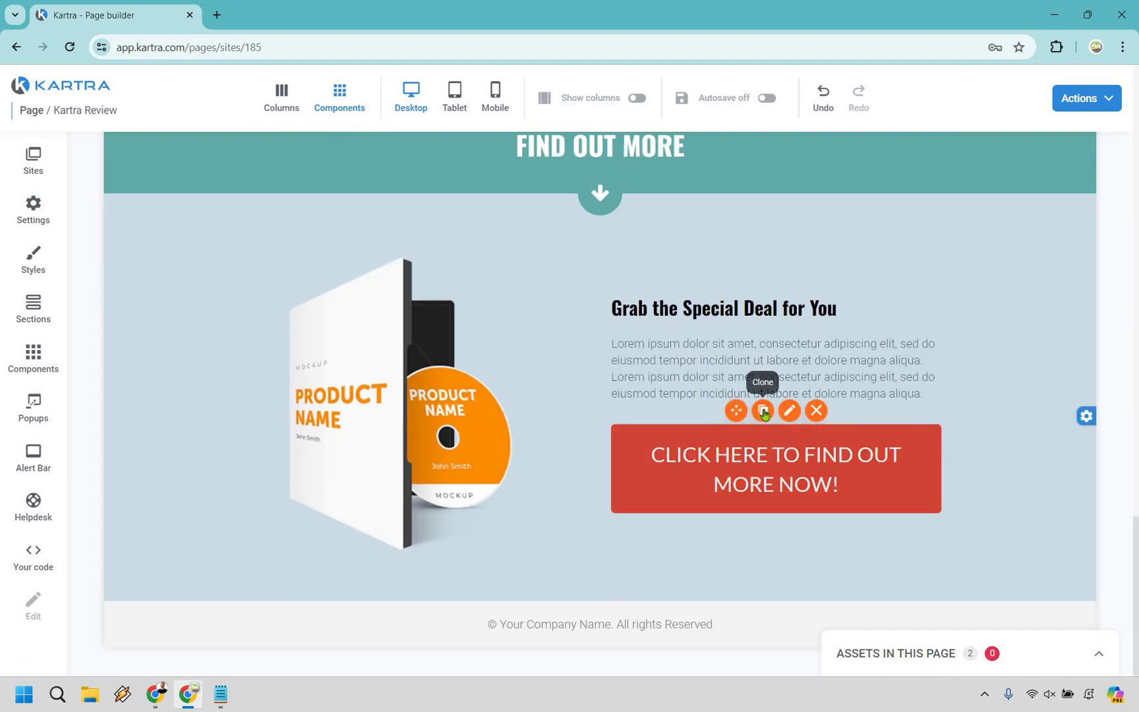
{"action": "left_click", "coordinate": [763, 411]}
{"action": "left_click_drag", "start_coordinate": [735, 362], "coordinate": [592, 550]}
{"action": "left_click_drag", "start_coordinate": [968, 489], "coordinate": [1089, 330]}
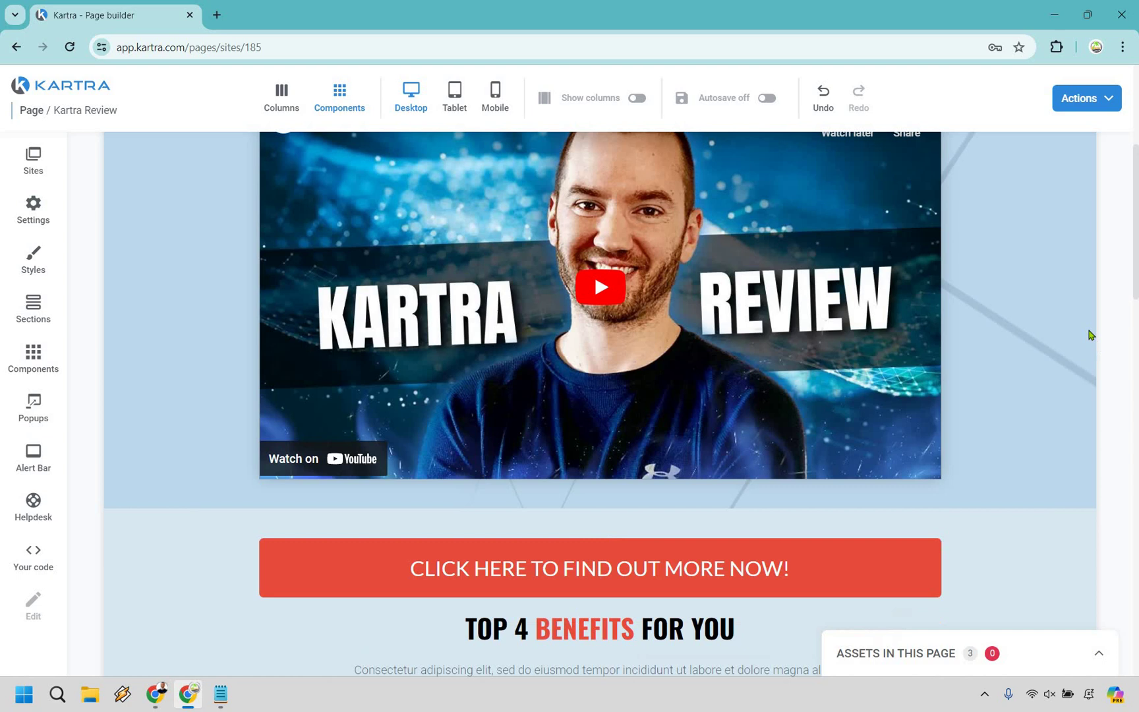
Move the TOP 4 BENEFITS heading and its subtitle down into the white benefits section.
{"action": "scroll", "coordinate": [1045, 300], "scroll_direction": "down", "scroll_amount": 4}
{"action": "scroll", "coordinate": [590, 272], "scroll_direction": "down", "scroll_amount": 2}
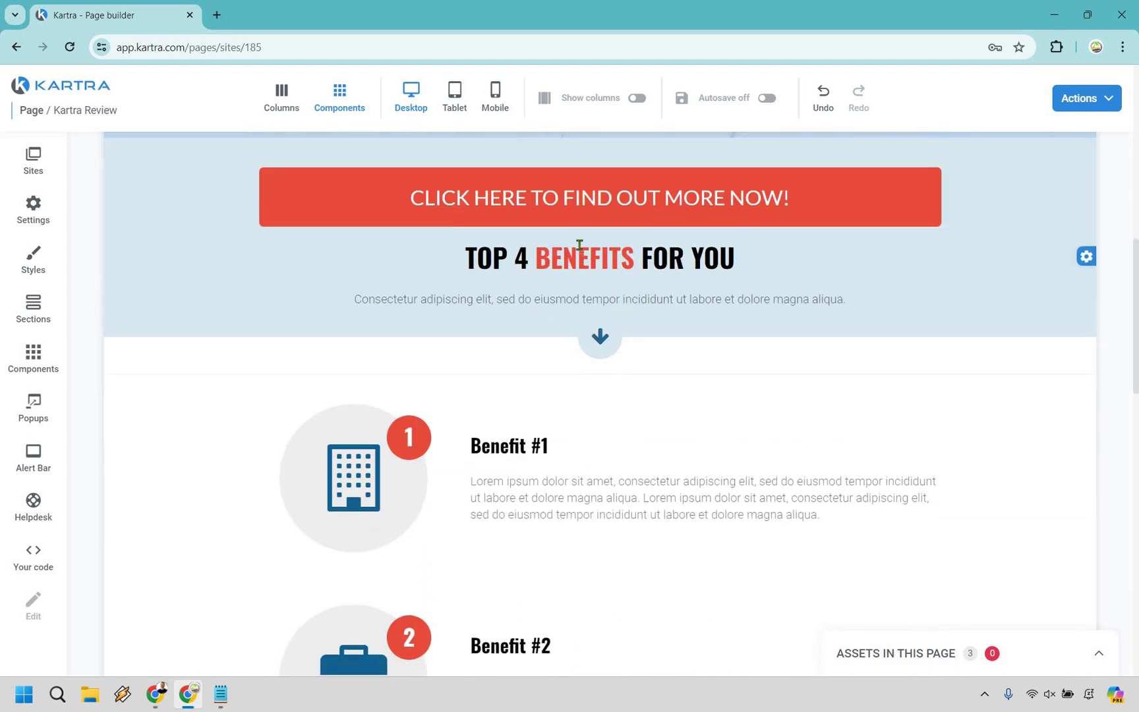
{"action": "mouse_move", "coordinate": [547, 231]}
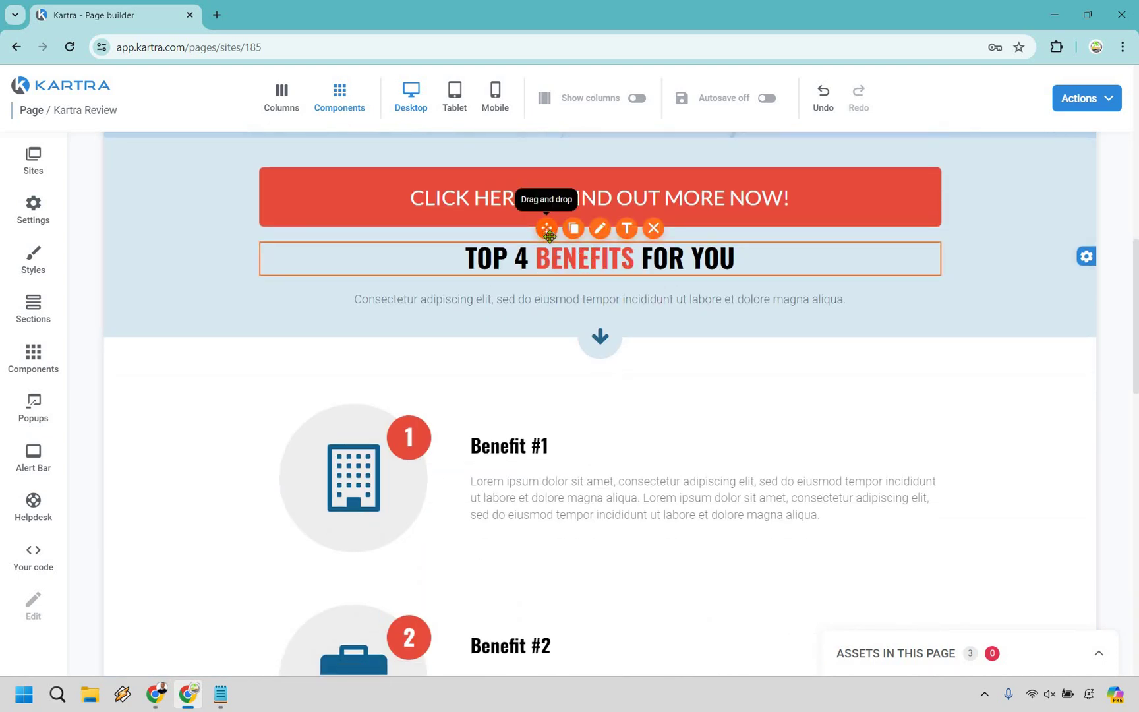
{"action": "left_click_drag", "start_coordinate": [547, 231], "coordinate": [717, 481]}
{"action": "mouse_move", "coordinate": [548, 238]}
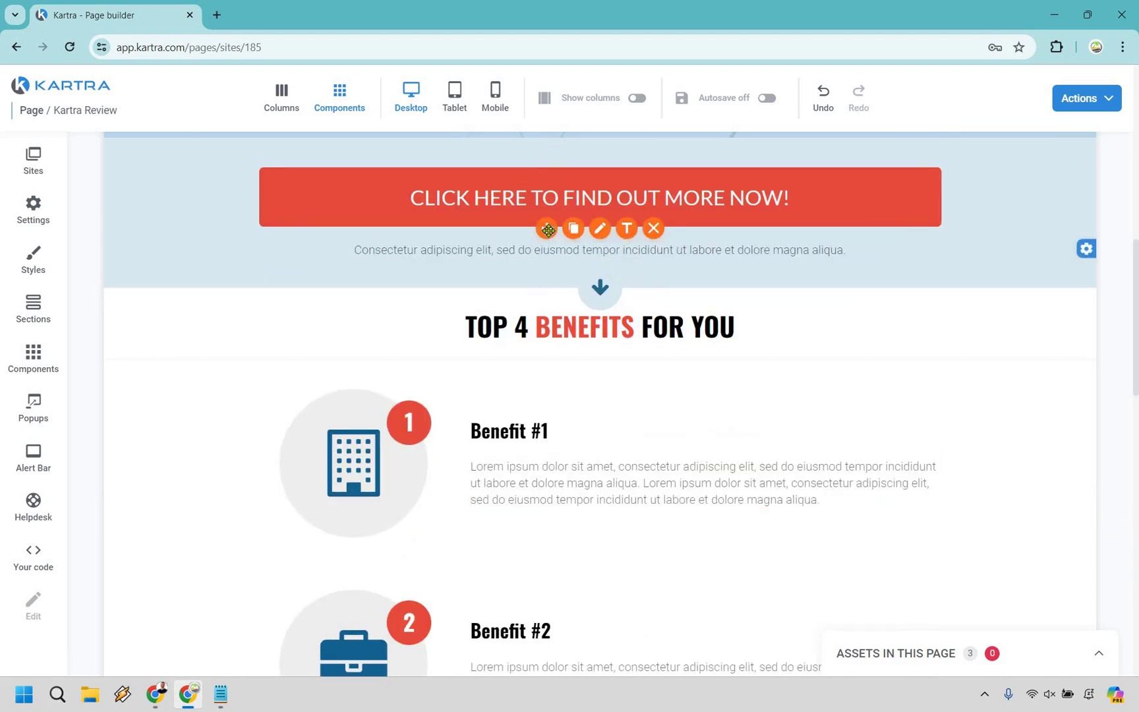
{"action": "left_click_drag", "start_coordinate": [553, 227], "coordinate": [608, 327]}
{"action": "scroll", "coordinate": [609, 327], "scroll_direction": "up", "scroll_amount": 1}
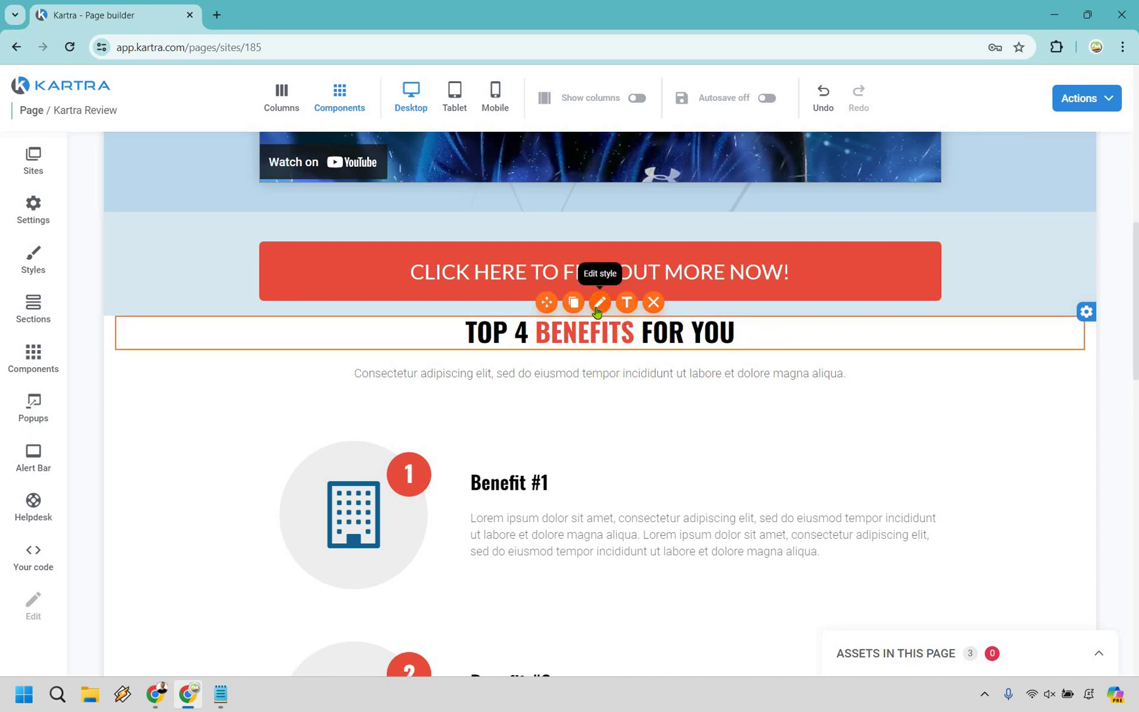
Give the TOP 4 BENEFITS heading a 35px top margin.
{"action": "left_click", "coordinate": [599, 303]}
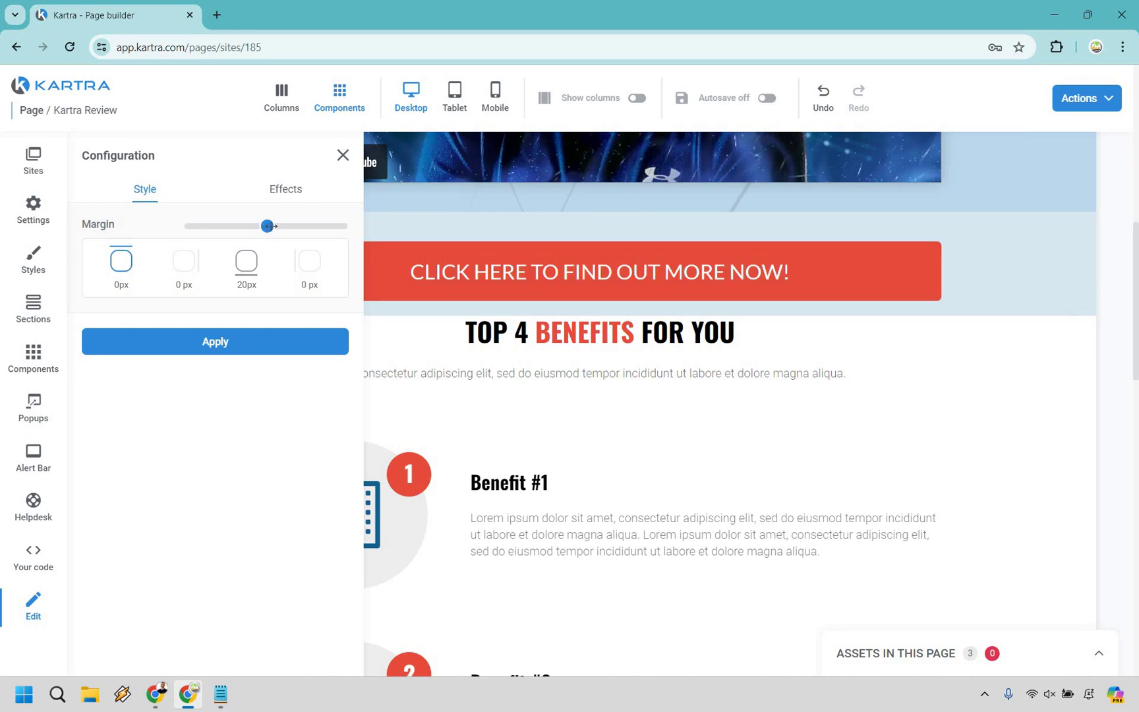
{"action": "left_click", "coordinate": [292, 225]}
{"action": "left_click", "coordinate": [272, 337]}
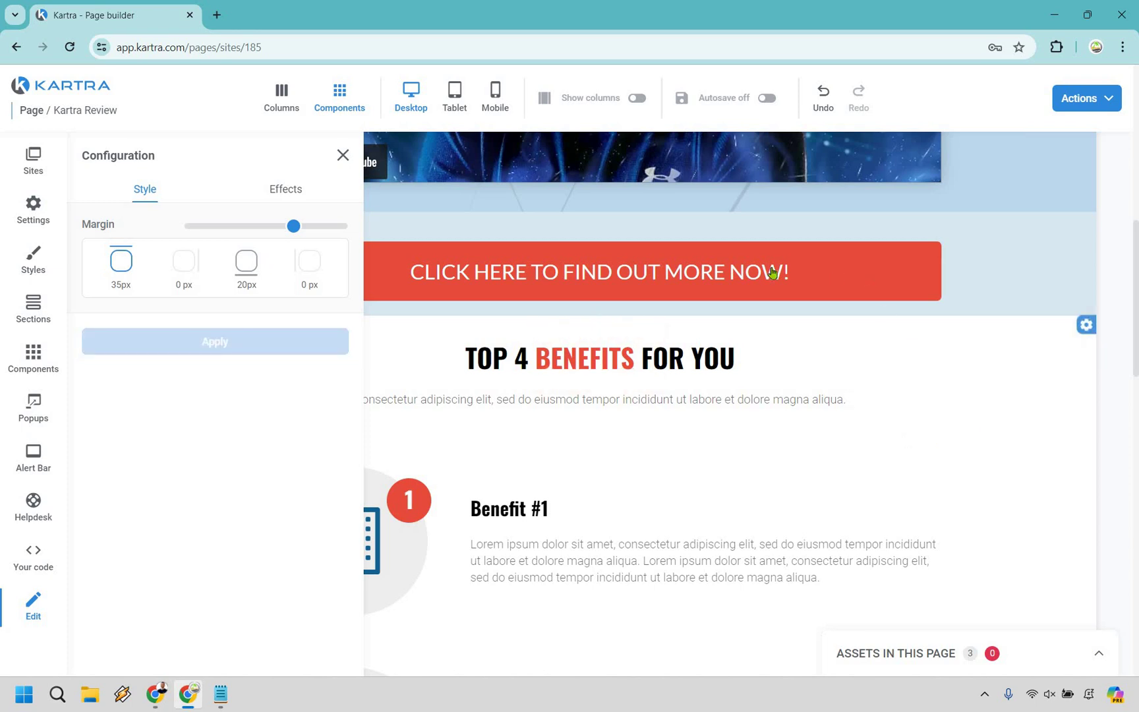
Give the CTA button under the video a 35px bottom margin.
{"action": "mouse_move", "coordinate": [600, 259]}
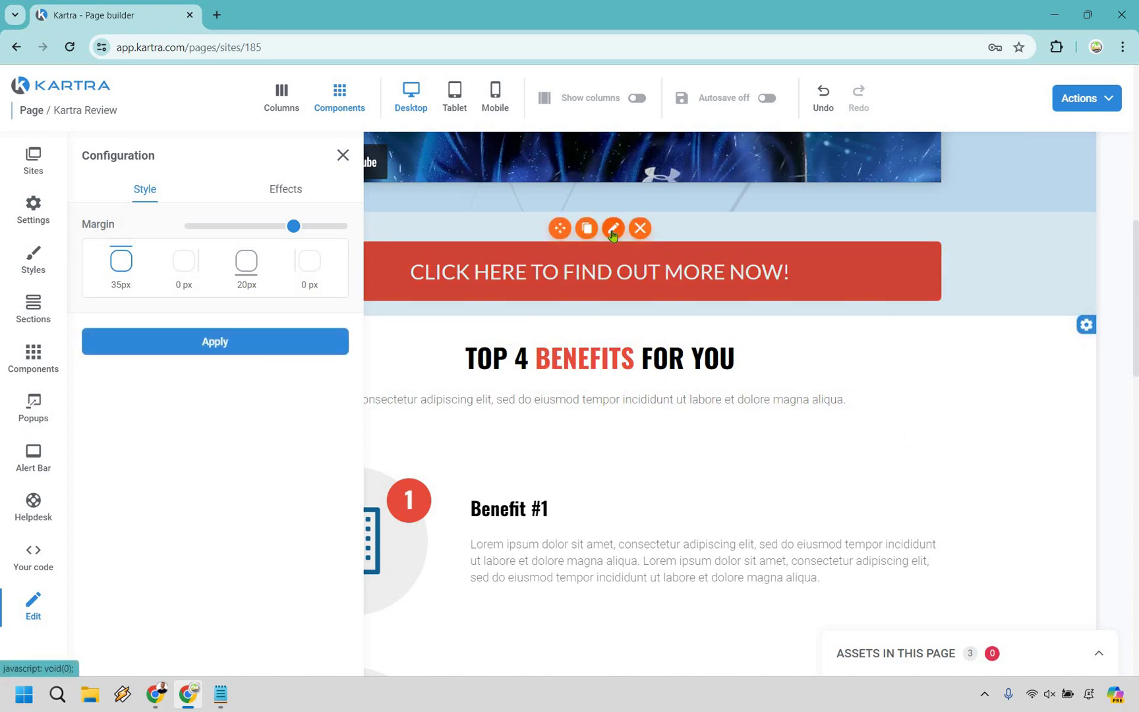
{"action": "left_click", "coordinate": [612, 230]}
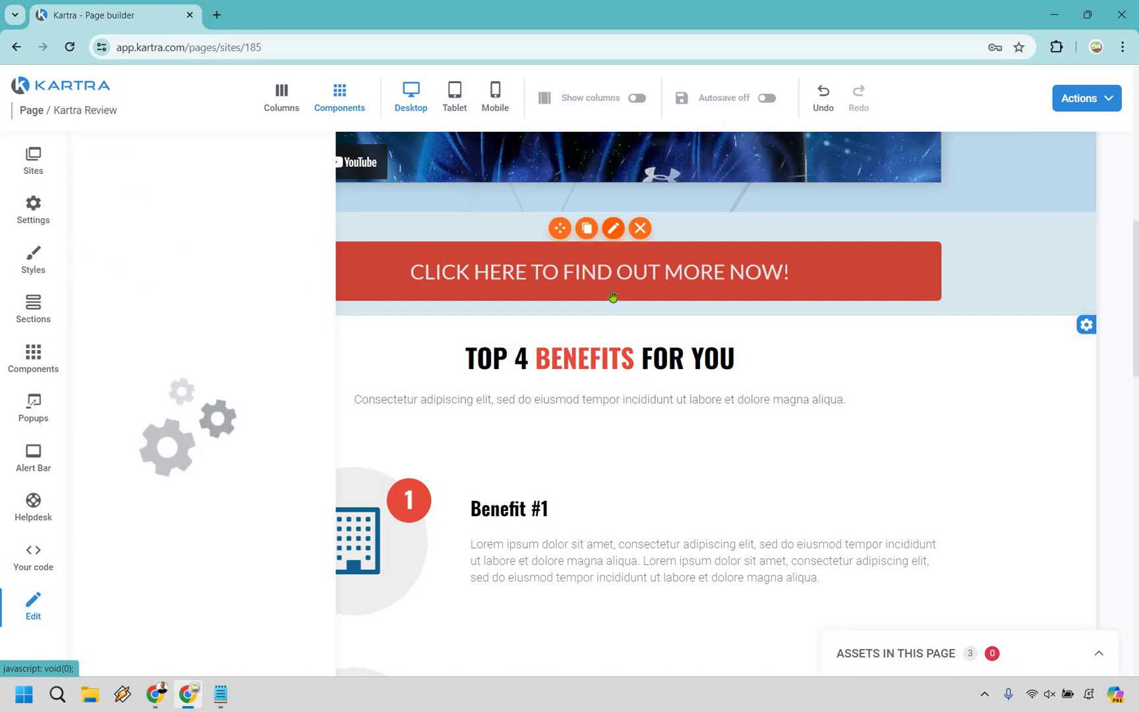
{"action": "left_click", "coordinate": [244, 262]}
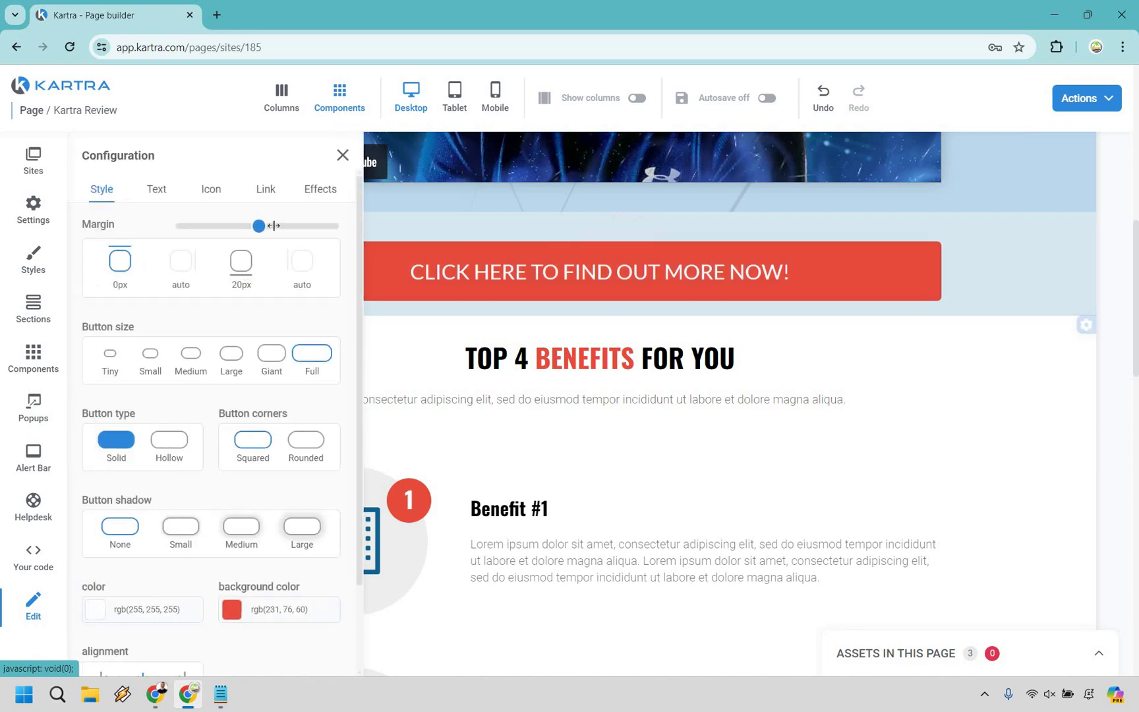
{"action": "left_click", "coordinate": [285, 225]}
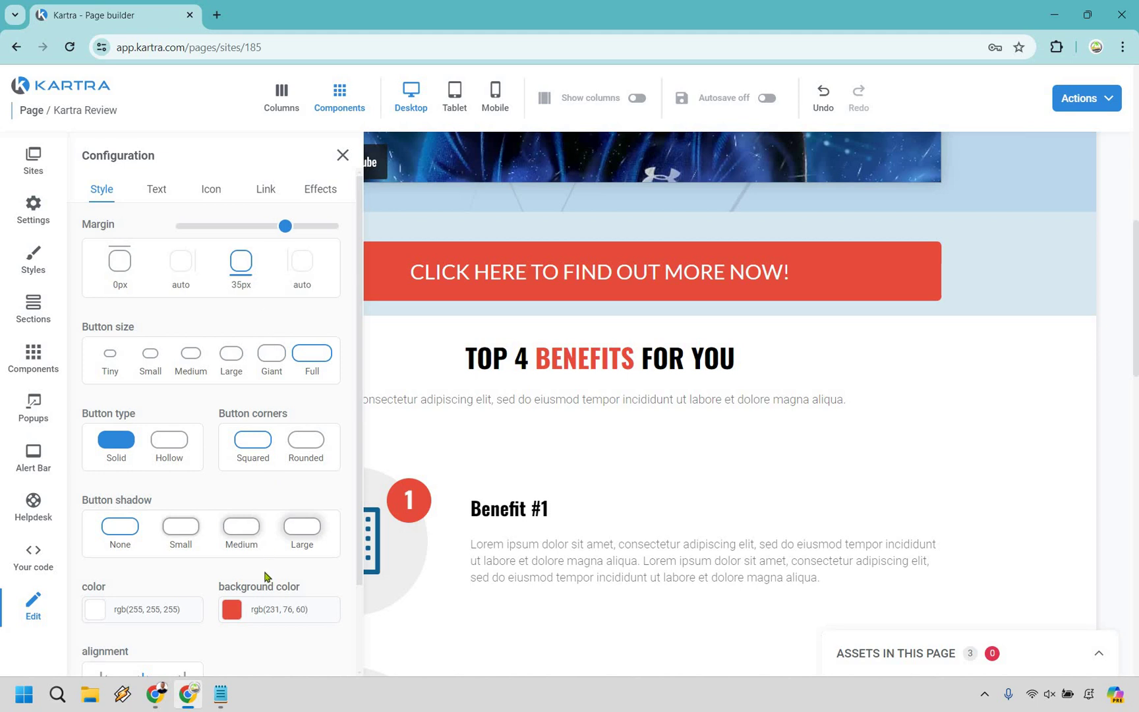
{"action": "scroll", "coordinate": [271, 642], "scroll_direction": "down", "scroll_amount": 2}
{"action": "left_click", "coordinate": [271, 636]}
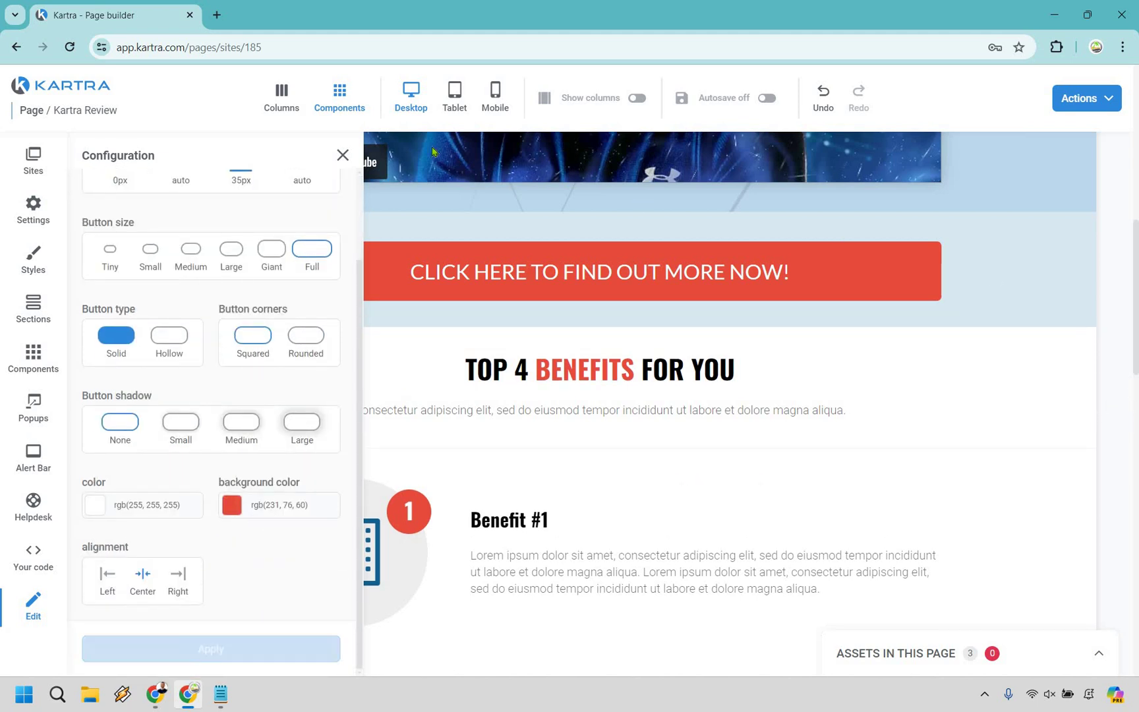
{"action": "left_click", "coordinate": [340, 157]}
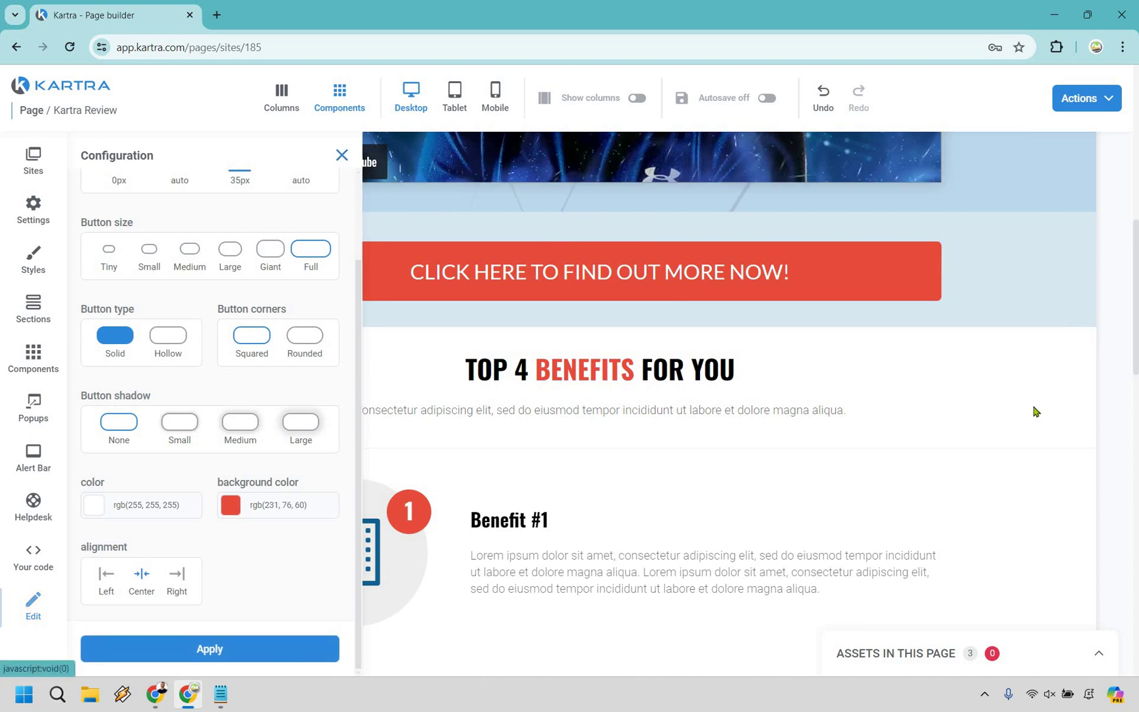
{"action": "scroll", "coordinate": [1035, 363], "scroll_direction": "up", "scroll_amount": 8}
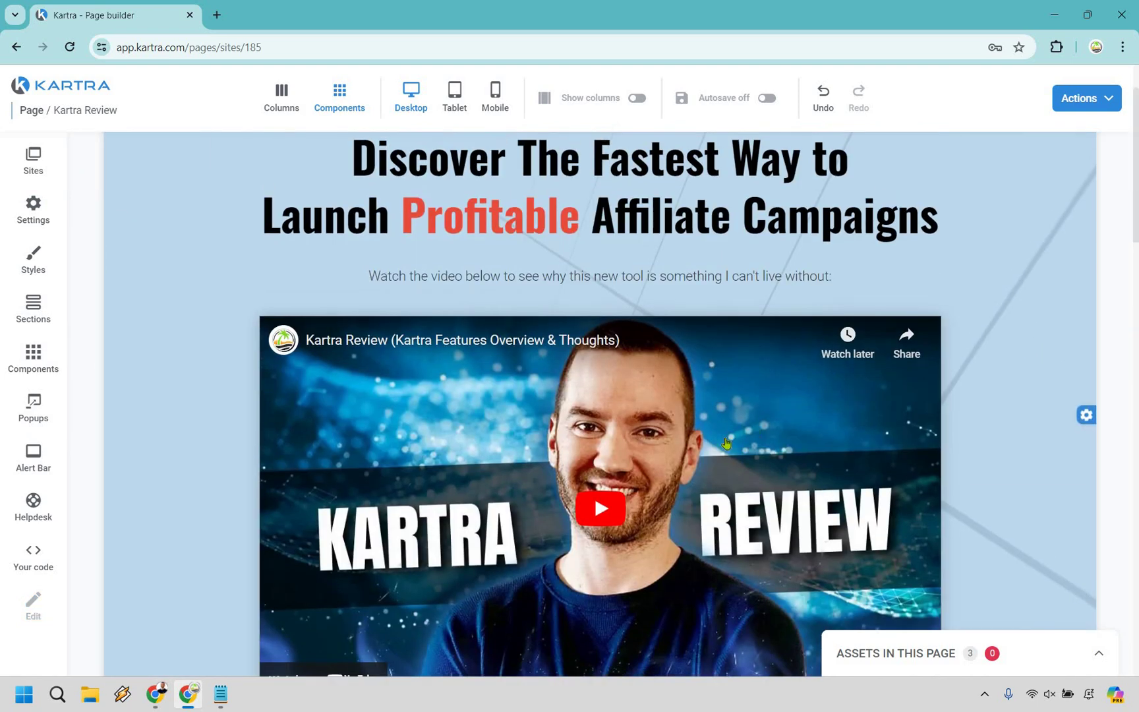
Set the CTA button under the video to link to an external custom URL.
{"action": "scroll", "coordinate": [686, 425], "scroll_direction": "down", "scroll_amount": 5}
{"action": "scroll", "coordinate": [686, 425], "scroll_direction": "down", "scroll_amount": 1}
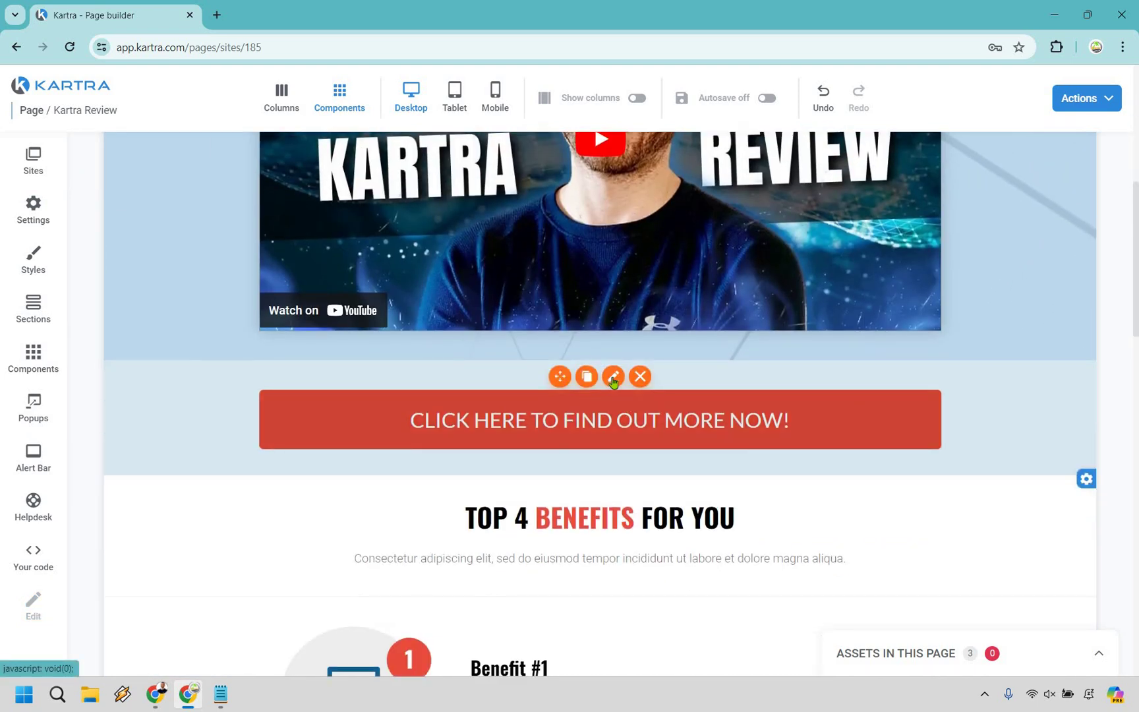
{"action": "left_click", "coordinate": [613, 377]}
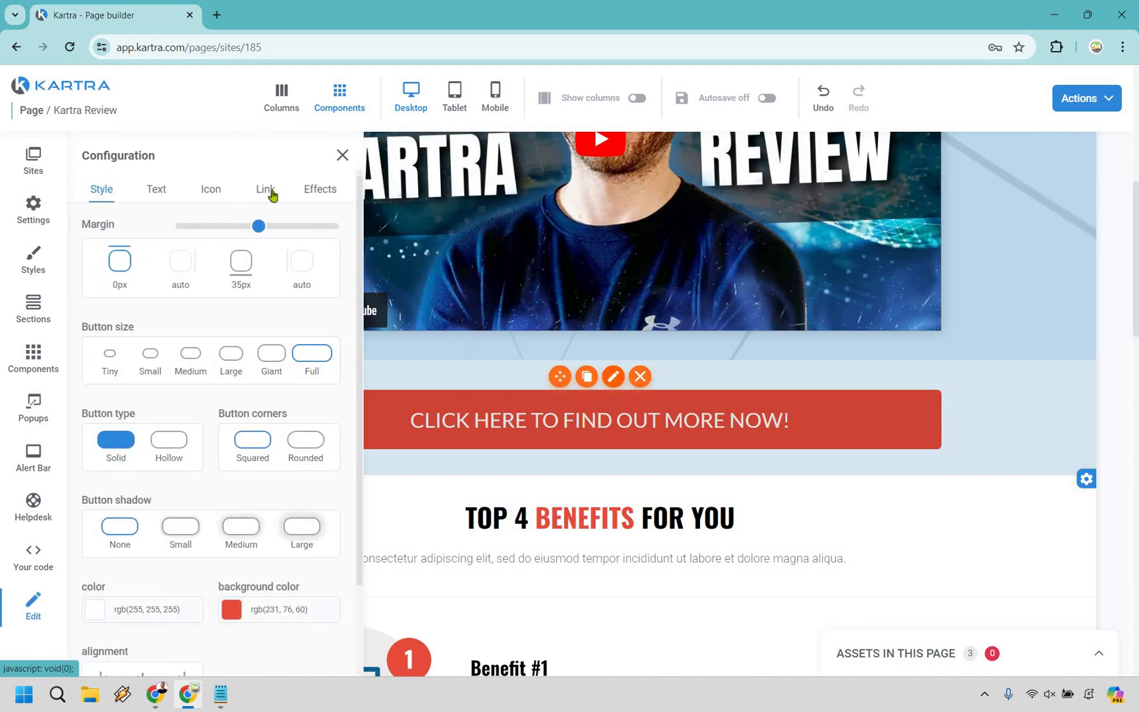
{"action": "left_click", "coordinate": [254, 209]}
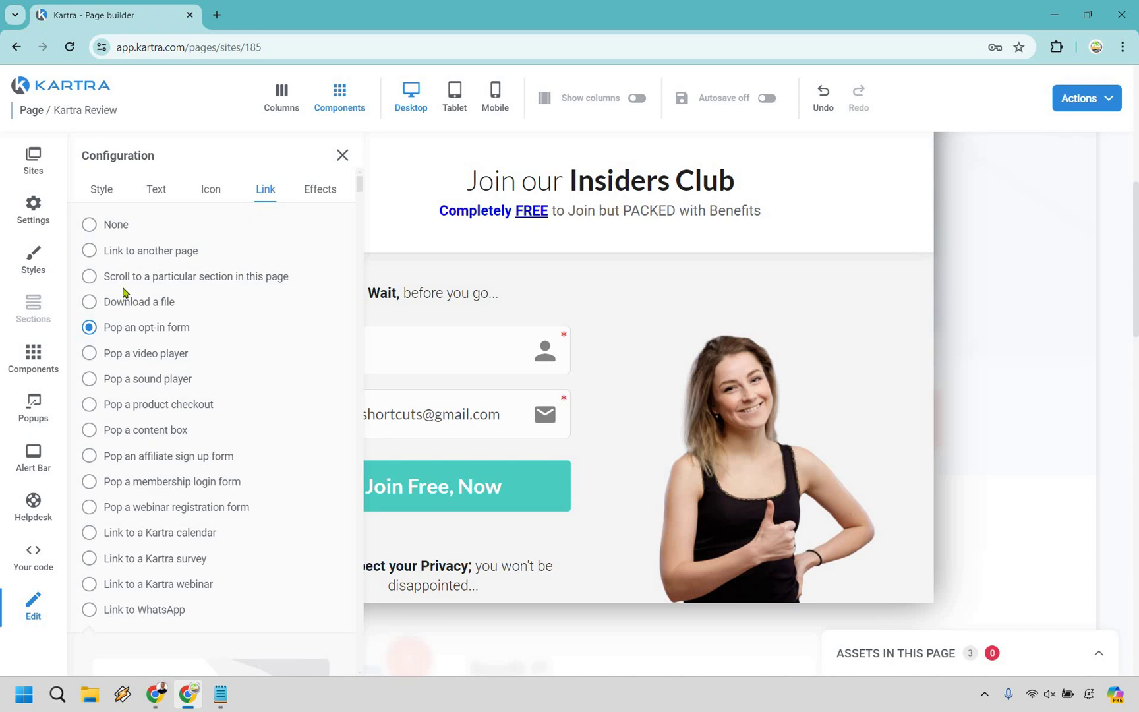
{"action": "left_click", "coordinate": [90, 255]}
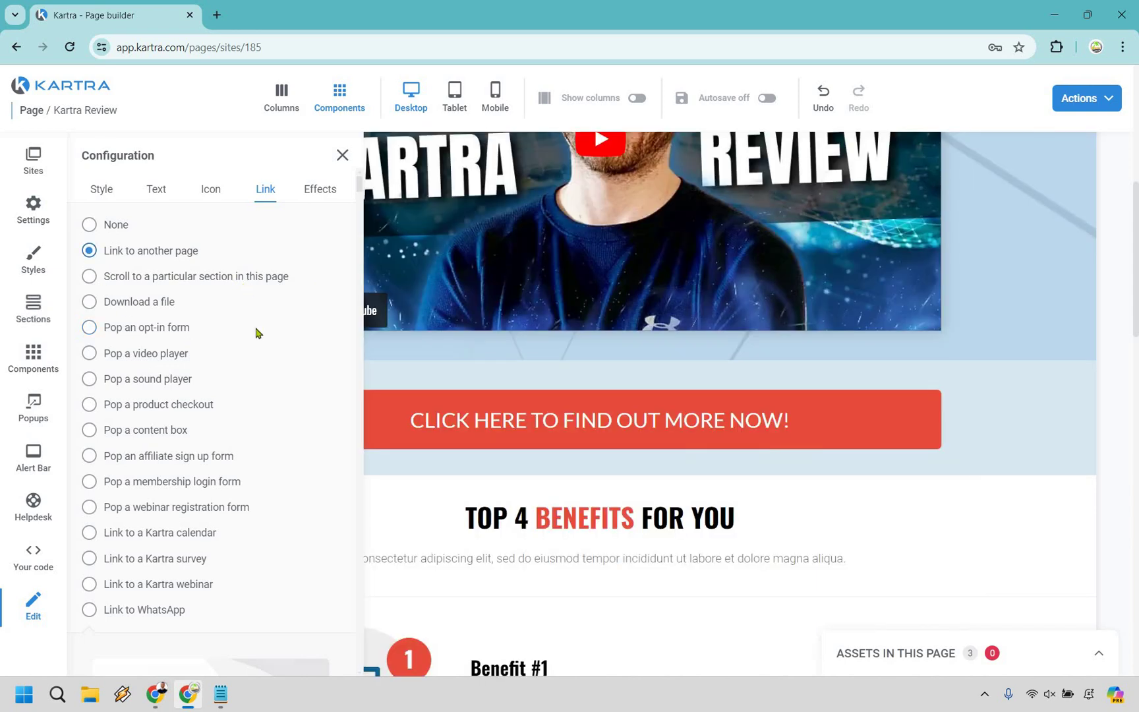
{"action": "scroll", "coordinate": [228, 603], "scroll_direction": "down", "scroll_amount": 1}
{"action": "left_click", "coordinate": [219, 605]}
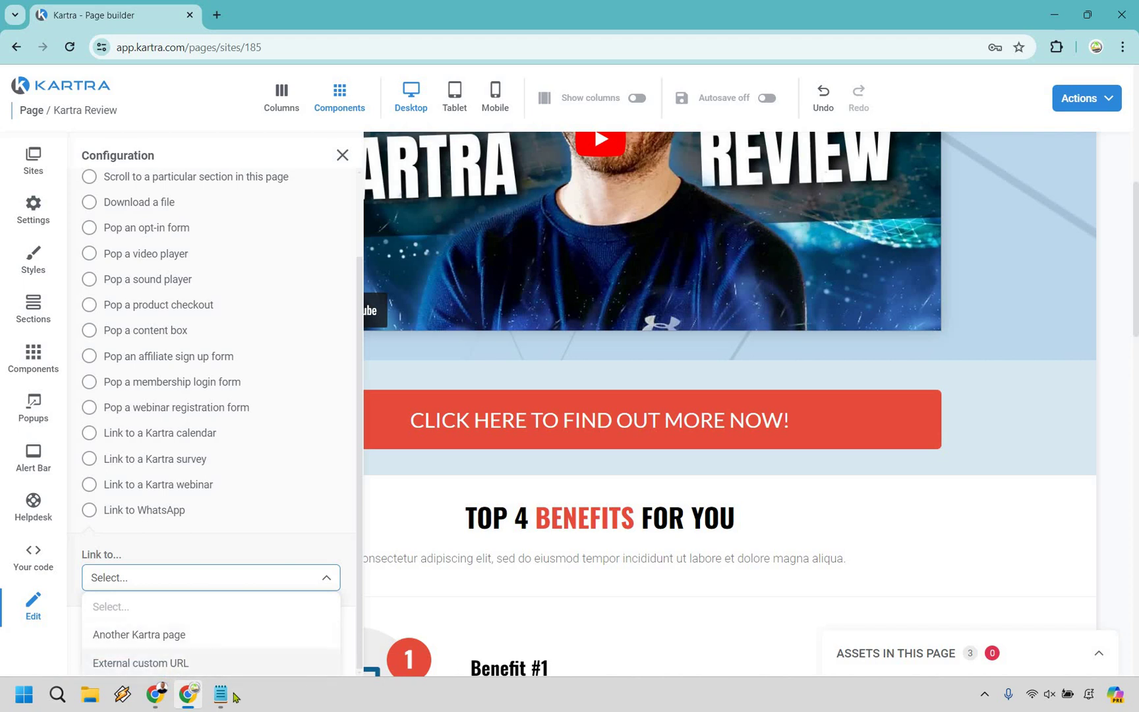
{"action": "left_click", "coordinate": [187, 661]}
{"action": "left_click", "coordinate": [220, 694]}
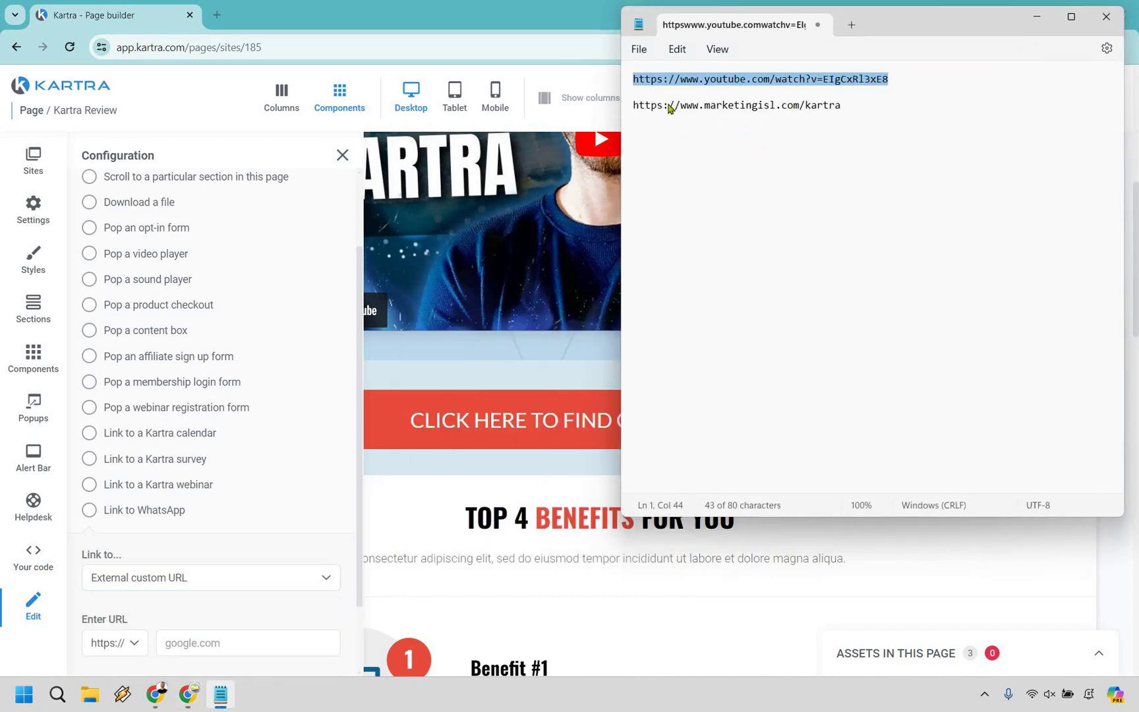
{"action": "left_click_drag", "start_coordinate": [842, 106], "coordinate": [633, 107]}
{"action": "key", "text": "ctrl+c"}
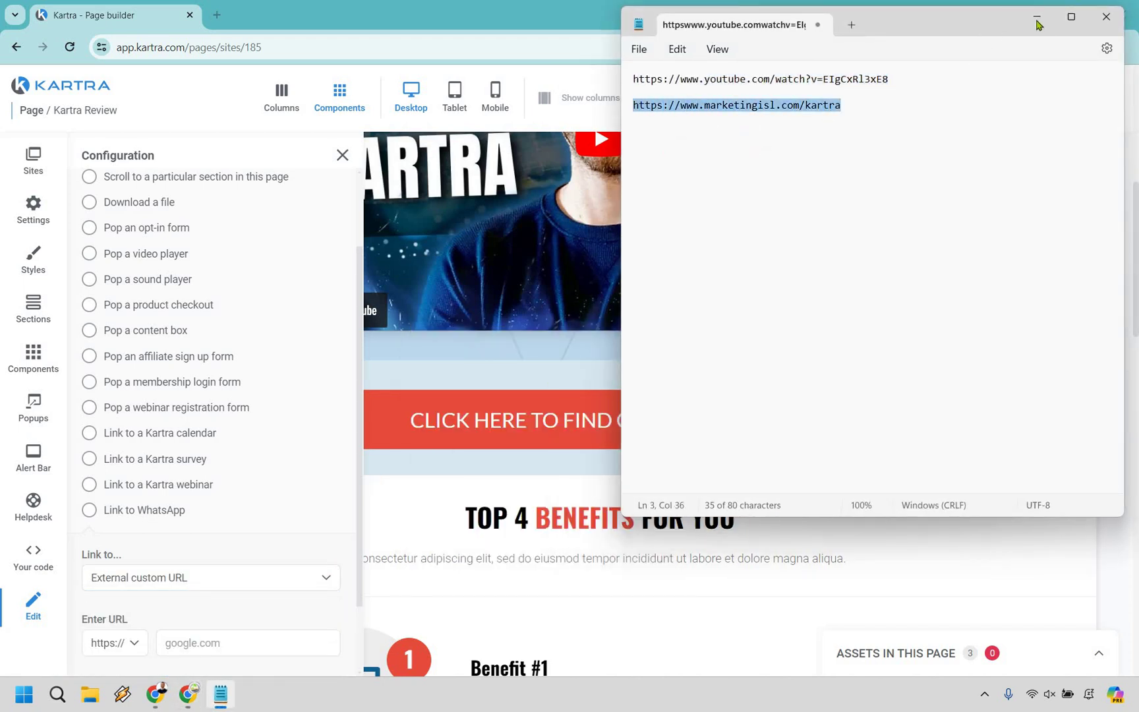
{"action": "left_click", "coordinate": [267, 649]}
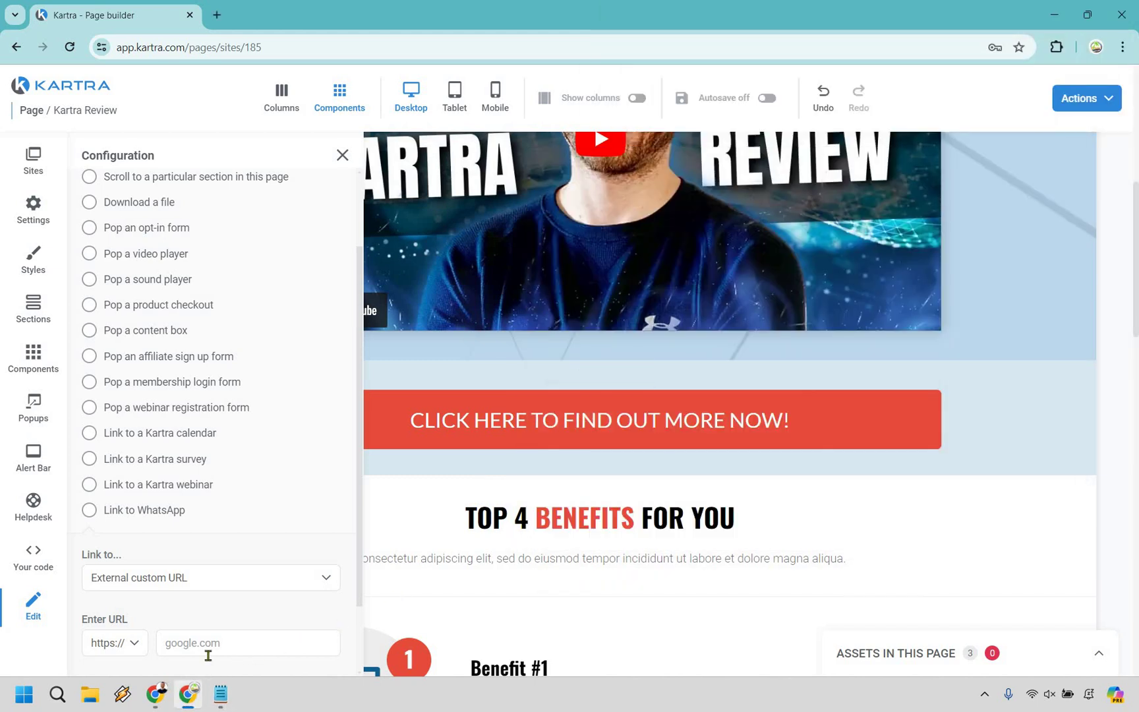
{"action": "key", "text": "ctrl+v"}
{"action": "scroll", "coordinate": [111, 603], "scroll_direction": "down", "scroll_amount": 2}
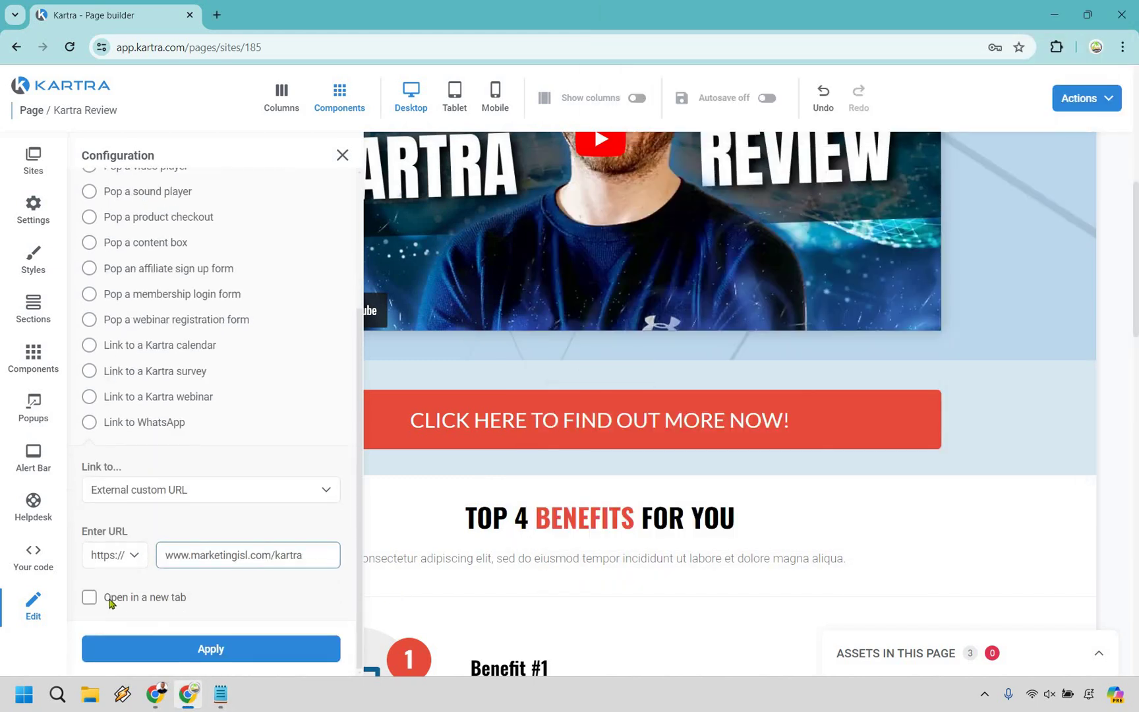
{"action": "key", "text": "Tab"}
{"action": "key", "text": "space"}
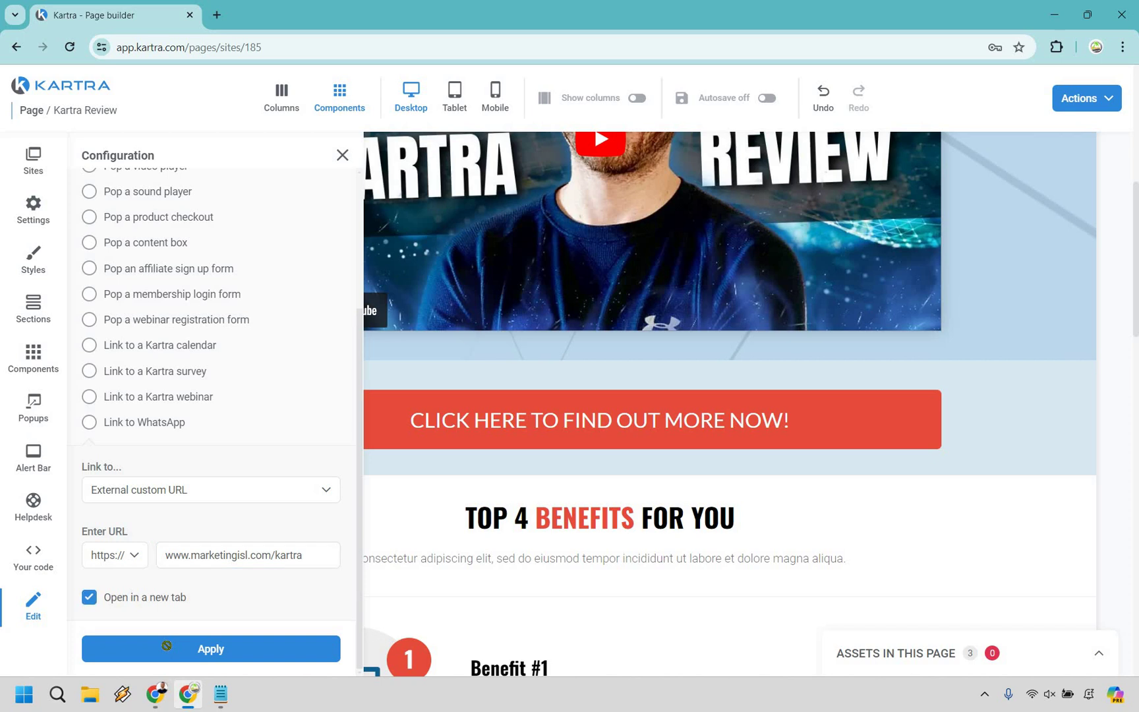
{"action": "left_click", "coordinate": [170, 644]}
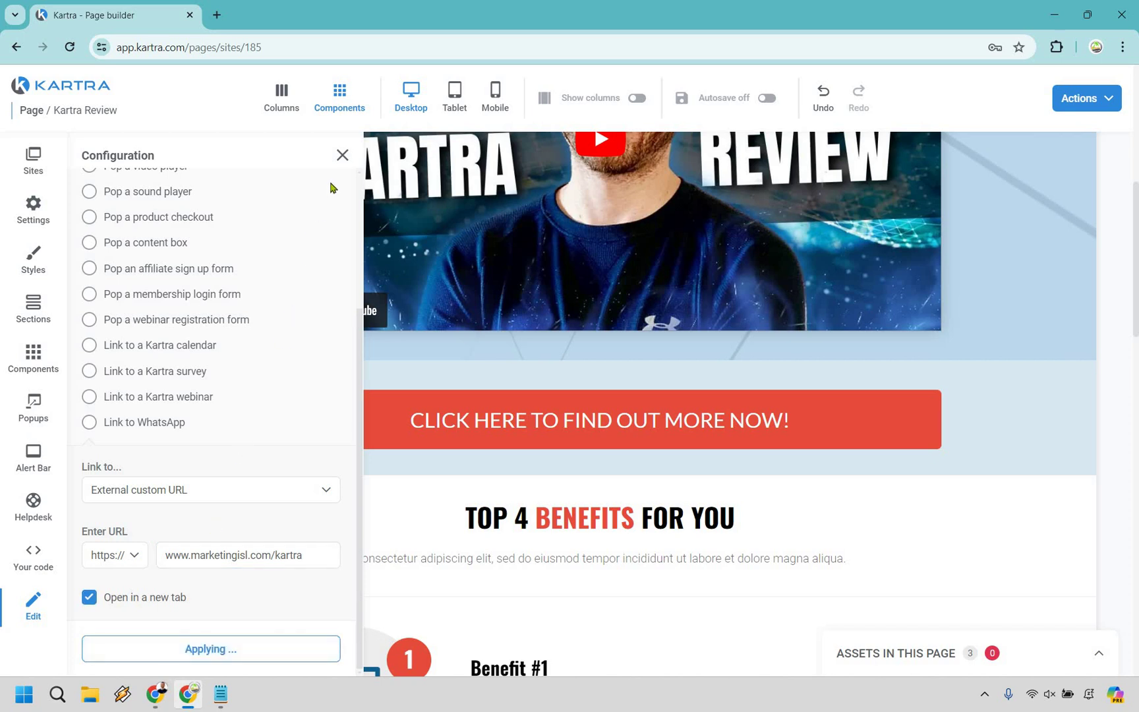
{"action": "left_click", "coordinate": [343, 156]}
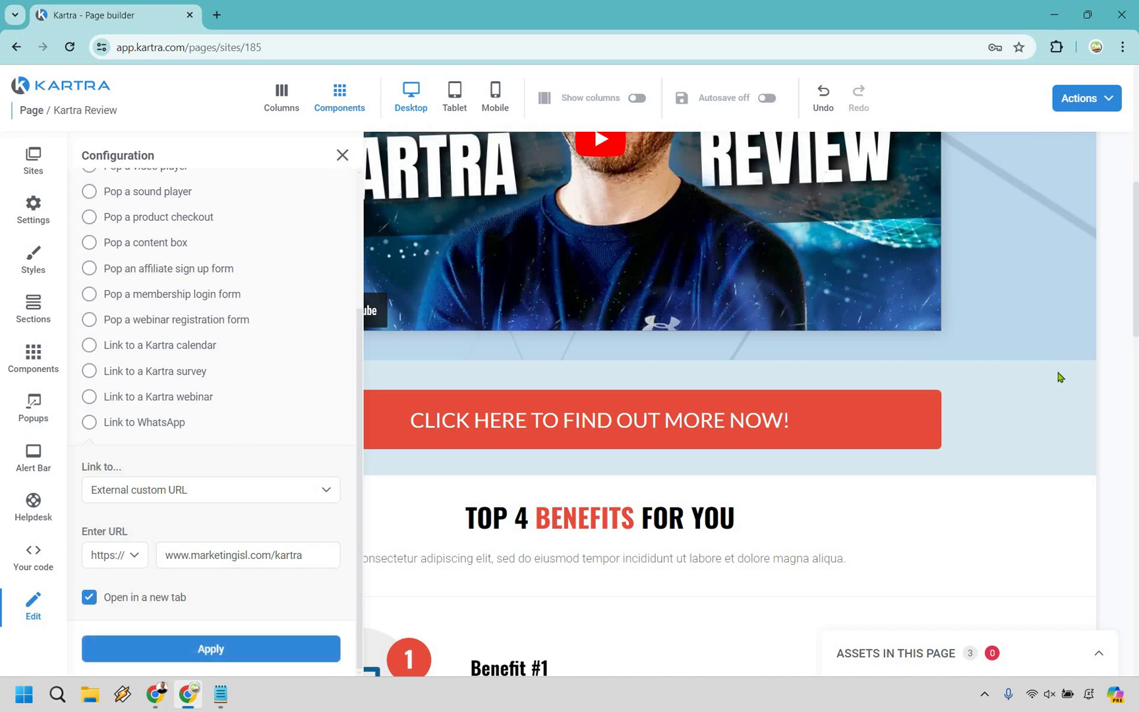
{"action": "scroll", "coordinate": [899, 338], "scroll_direction": "down", "scroll_amount": 15}
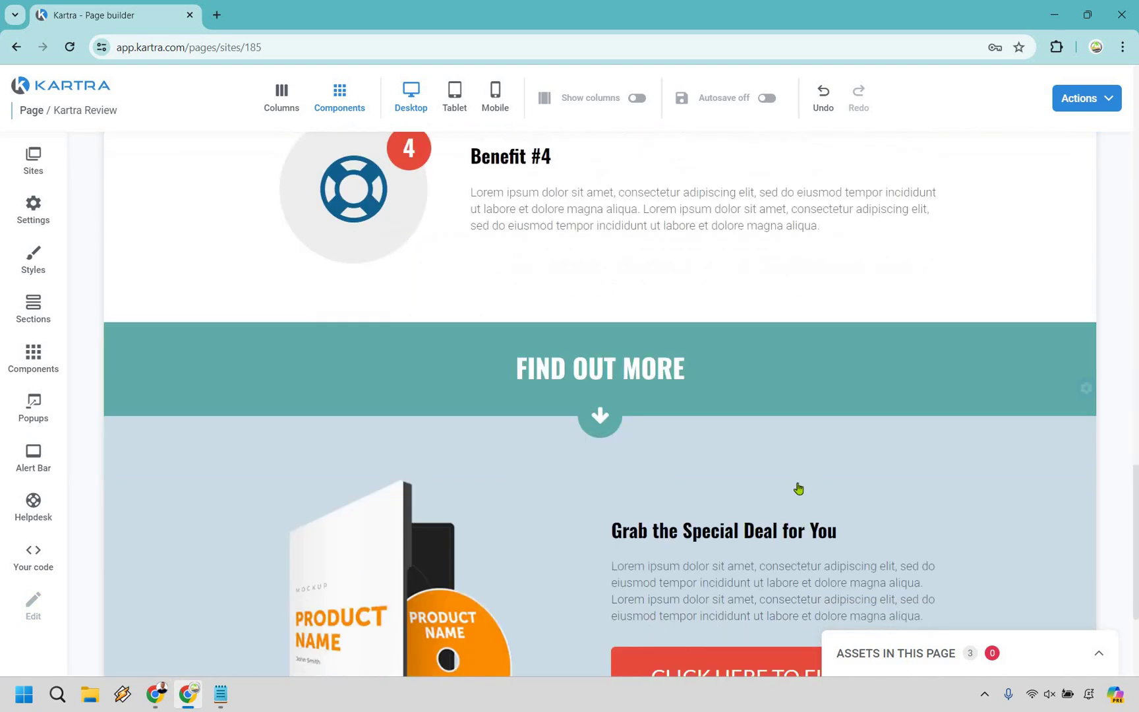
{"action": "left_click", "coordinate": [791, 412]}
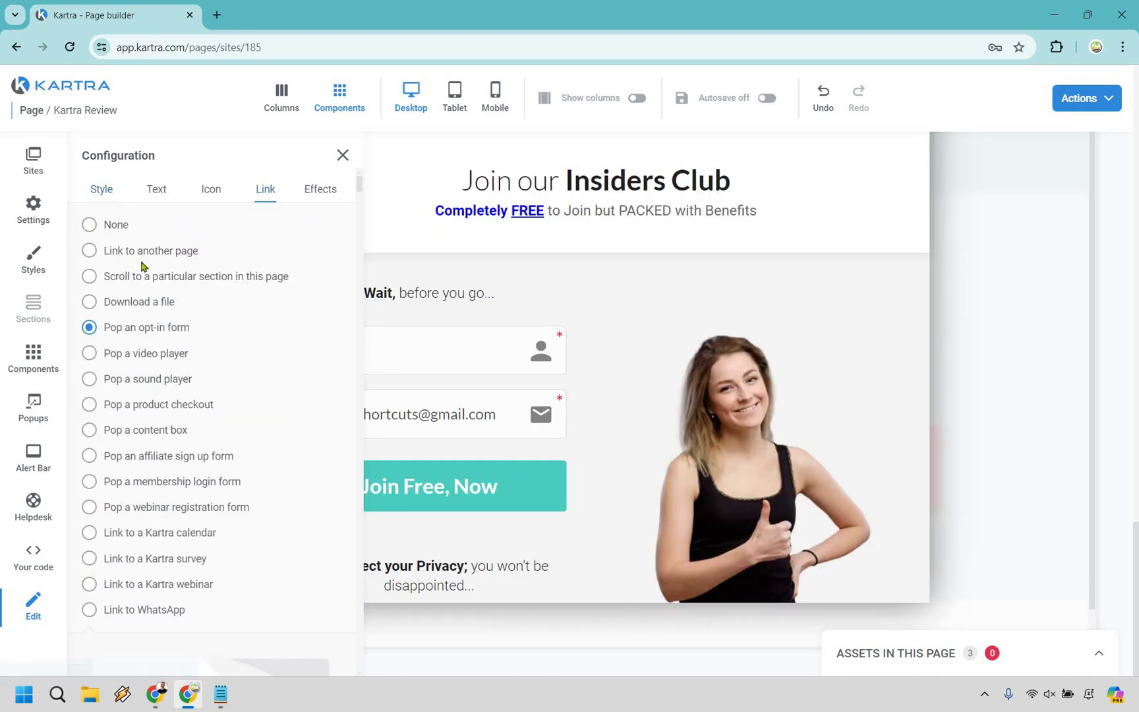
{"action": "left_click", "coordinate": [150, 251]}
{"action": "scroll", "coordinate": [168, 614], "scroll_direction": "down", "scroll_amount": 1}
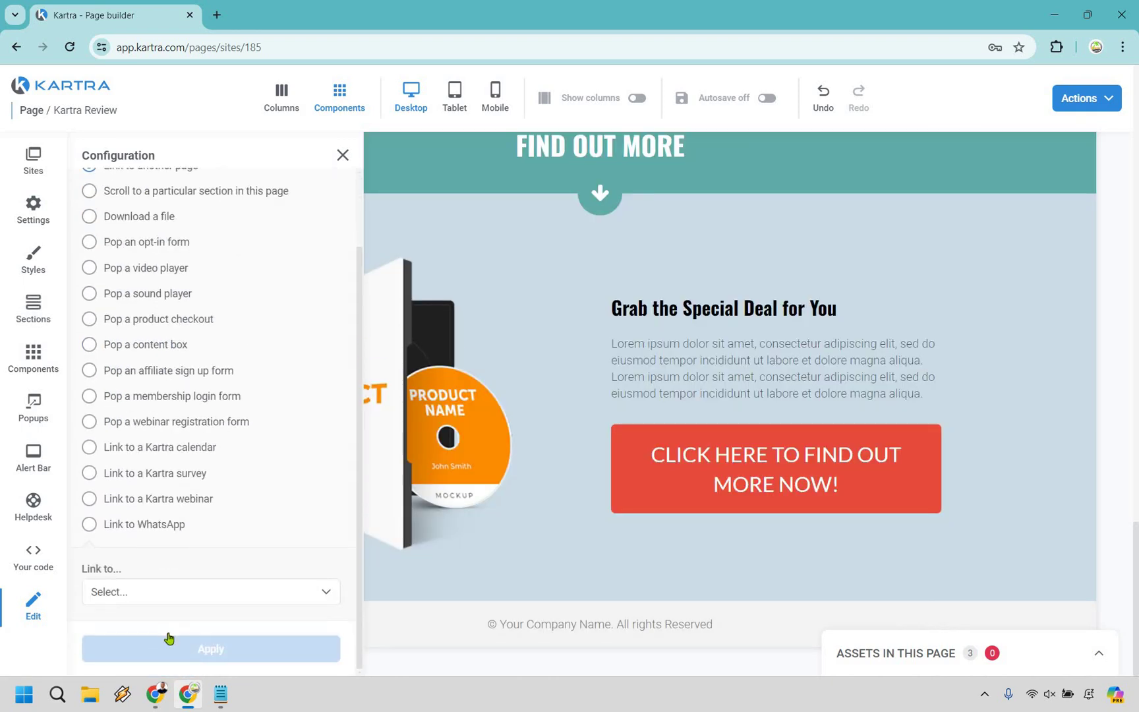
{"action": "left_click", "coordinate": [210, 592]}
{"action": "scroll", "coordinate": [161, 664], "scroll_direction": "down", "scroll_amount": 1}
{"action": "key", "text": "Down"}
{"action": "key", "text": "Return"}
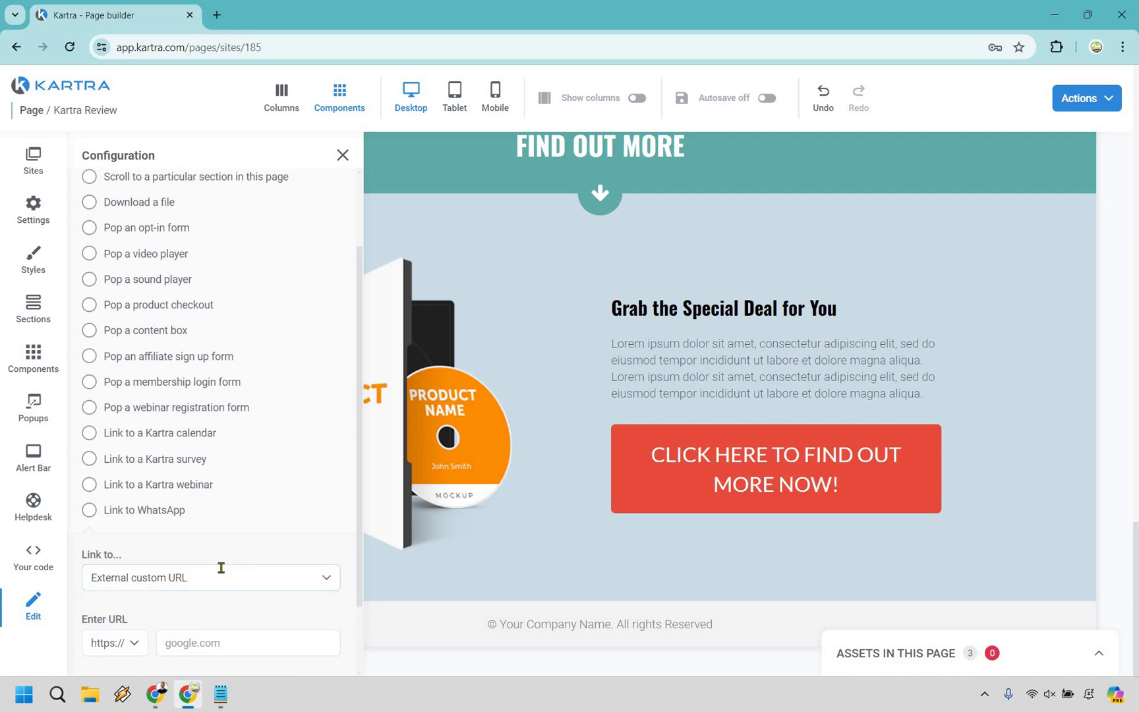
{"action": "key", "text": "ctrl+v"}
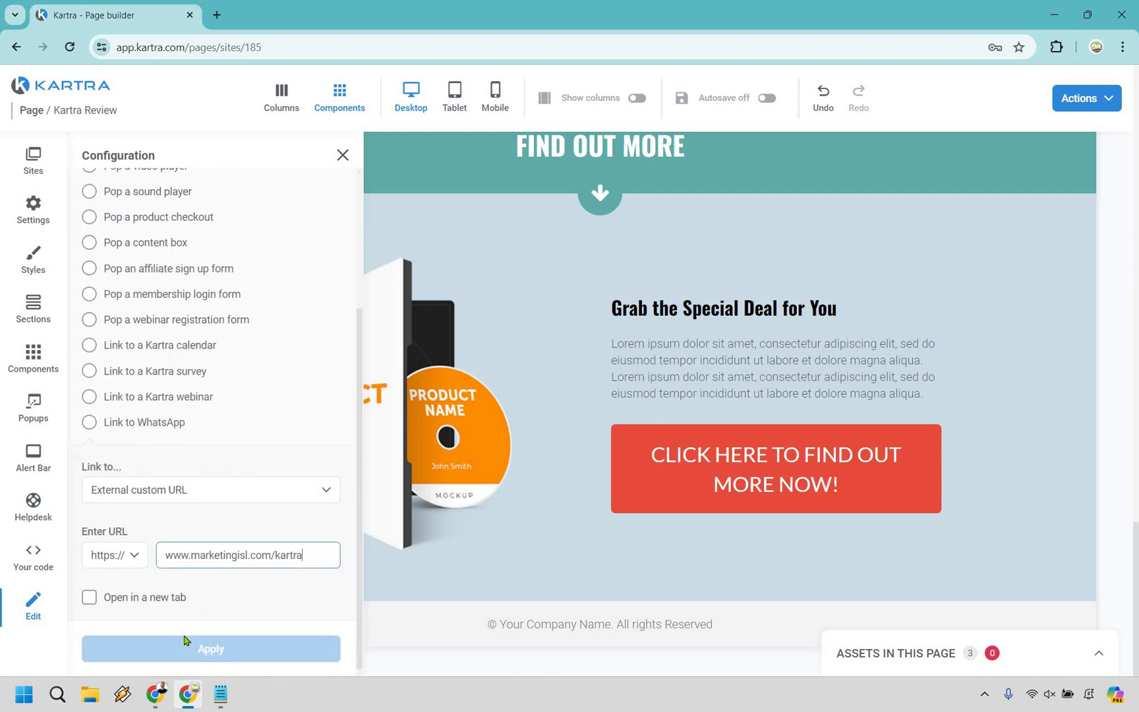
{"action": "key", "text": "Tab"}
{"action": "key", "text": "space"}
{"action": "left_click", "coordinate": [191, 645]}
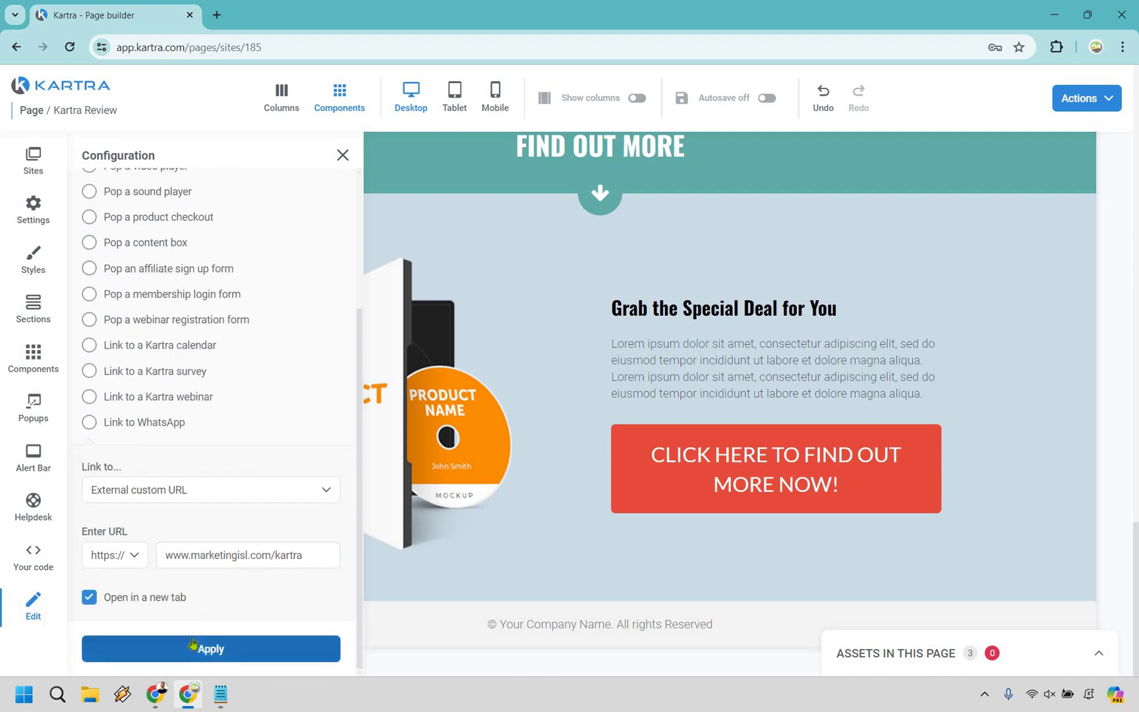
{"action": "left_click", "coordinate": [192, 644]}
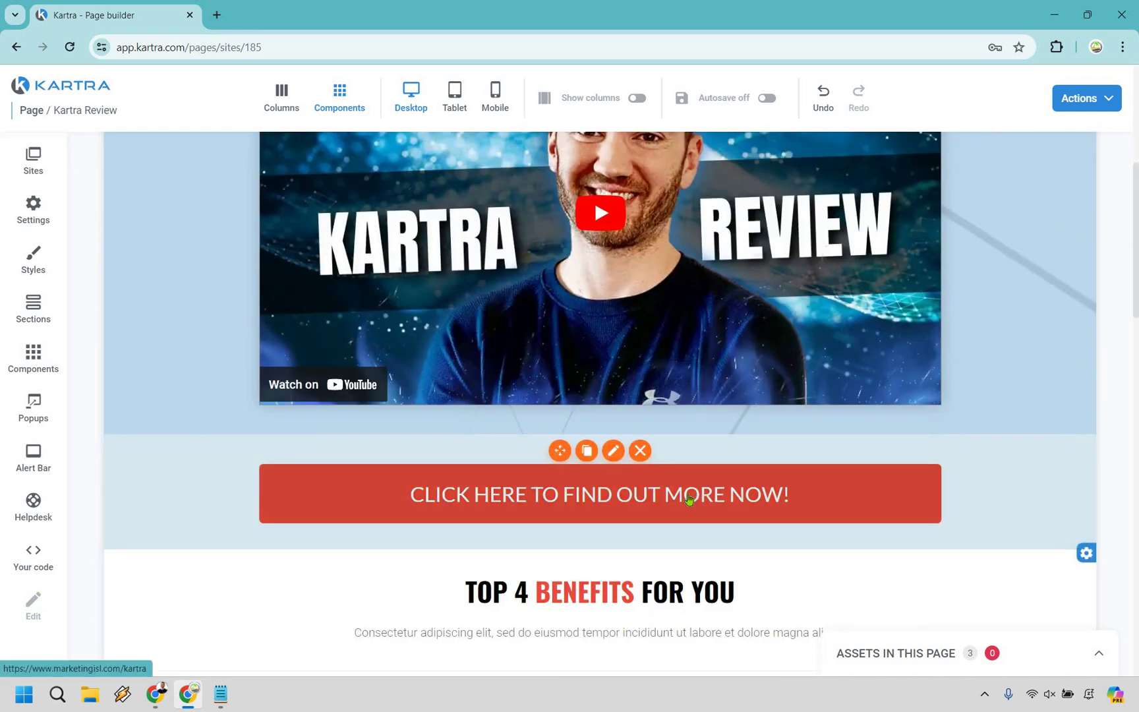
Relabel the button under the video 'Click Here To Try Kartra For Free Today'.
{"action": "left_click", "coordinate": [613, 451]}
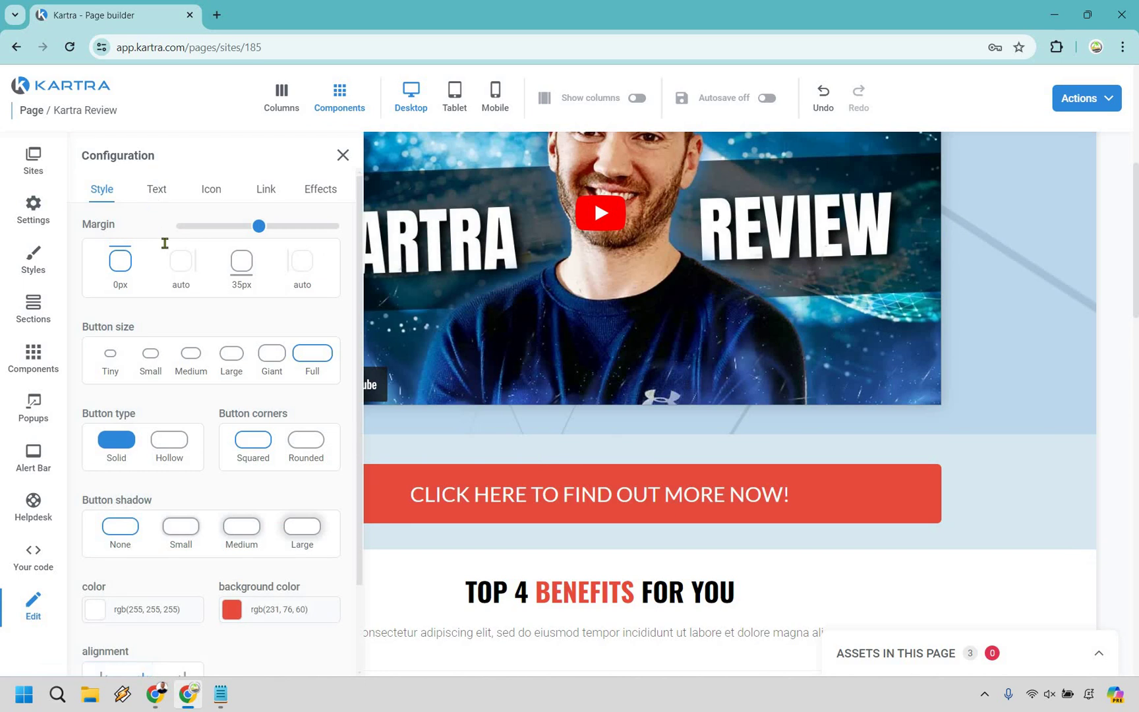
{"action": "left_click", "coordinate": [157, 189]}
{"action": "triple_click", "coordinate": [176, 239]}
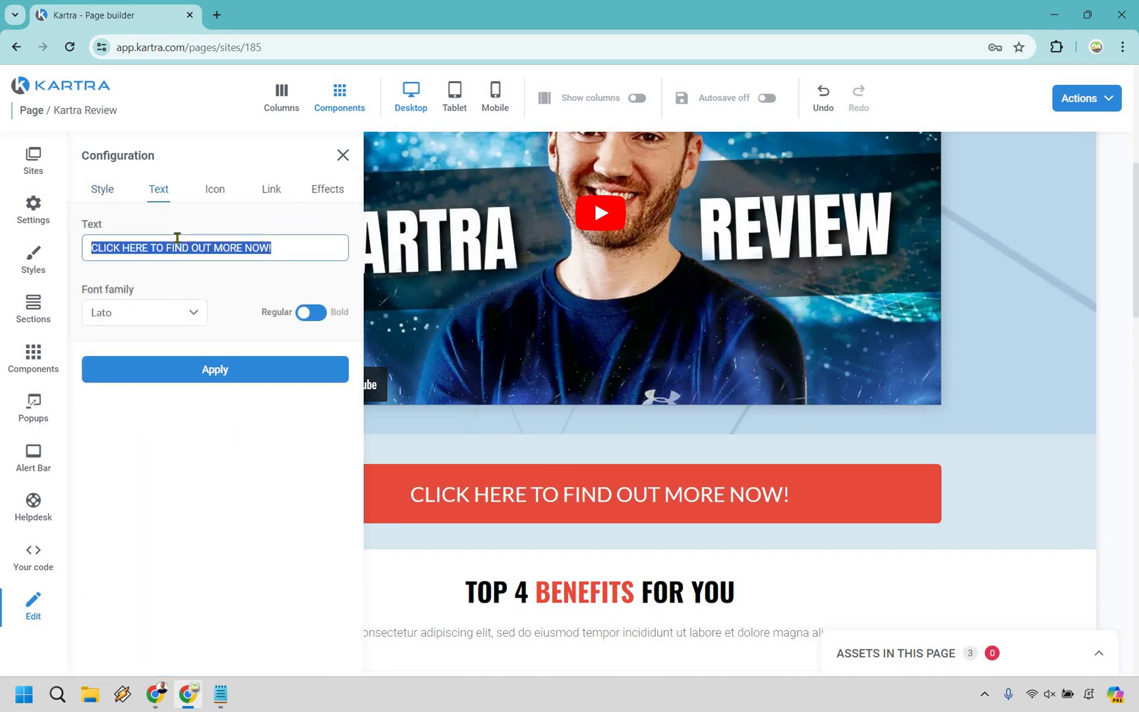
{"action": "type", "text": "Clic"}
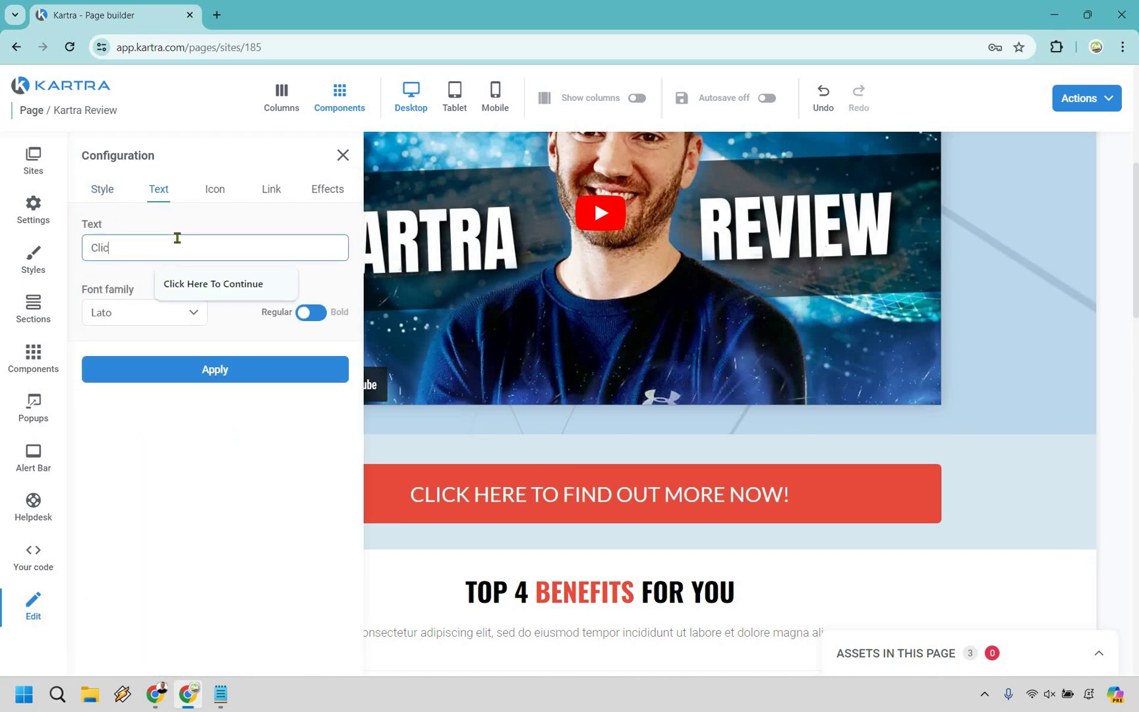
{"action": "type", "text": "k Here To Try Kartra For"}
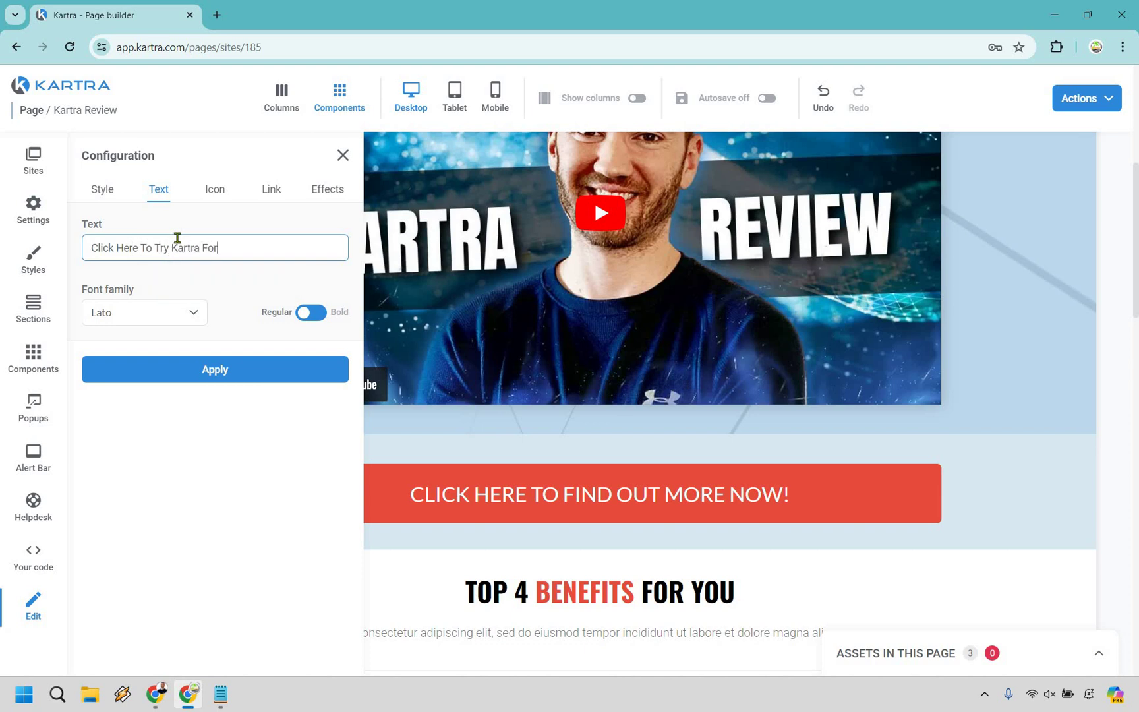
{"action": "type", "text": " Free Today"}
{"action": "key", "text": "ctrl+a"}
{"action": "left_click", "coordinate": [235, 369]}
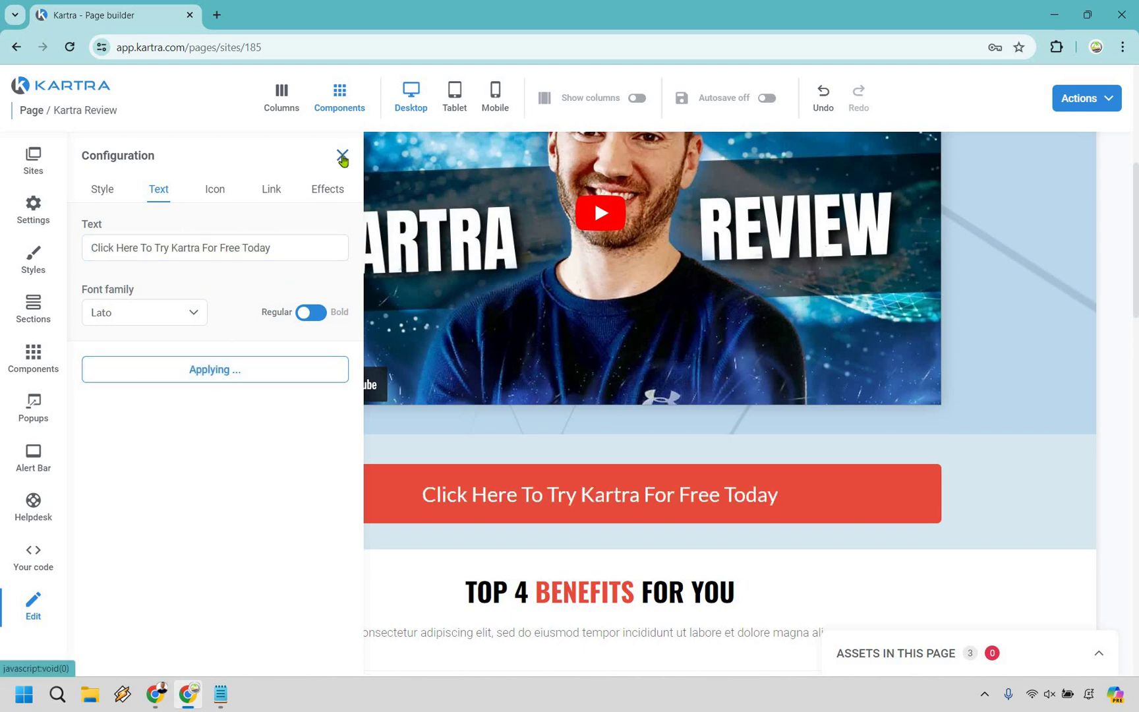
{"action": "left_click", "coordinate": [967, 371]}
Give the offer section's Special Deal button the same new label.
{"action": "scroll", "coordinate": [902, 359], "scroll_direction": "down", "scroll_amount": 15}
{"action": "scroll", "coordinate": [836, 456], "scroll_direction": "down", "scroll_amount": 5}
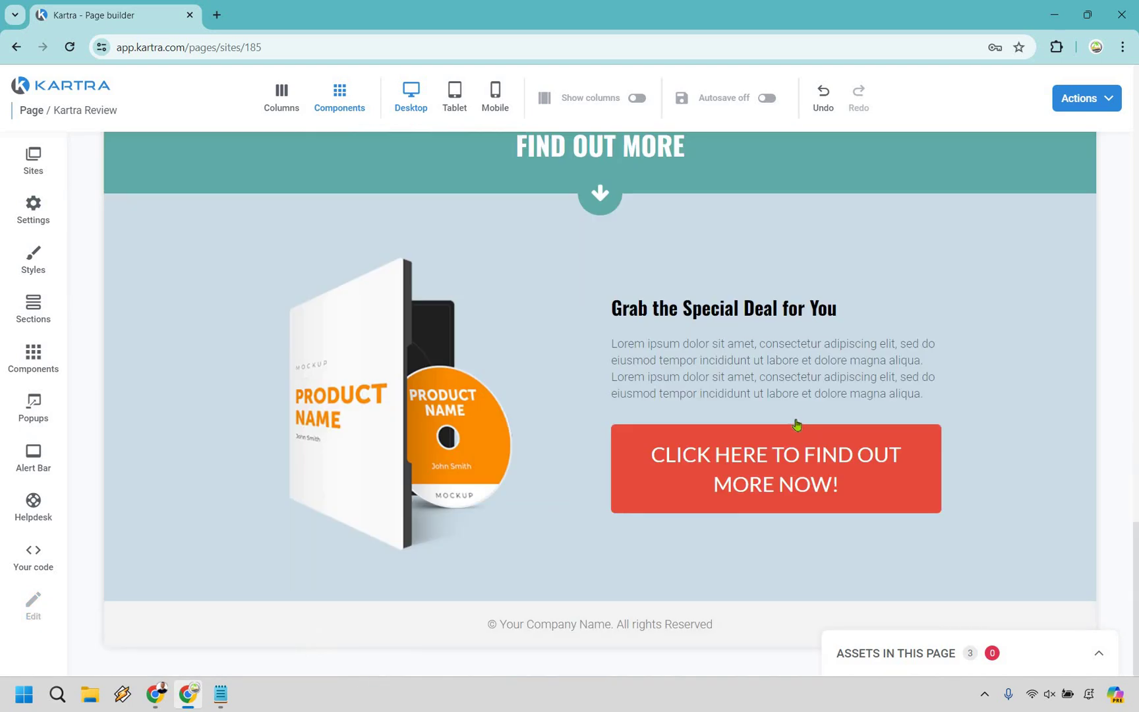
{"action": "left_click", "coordinate": [793, 417]}
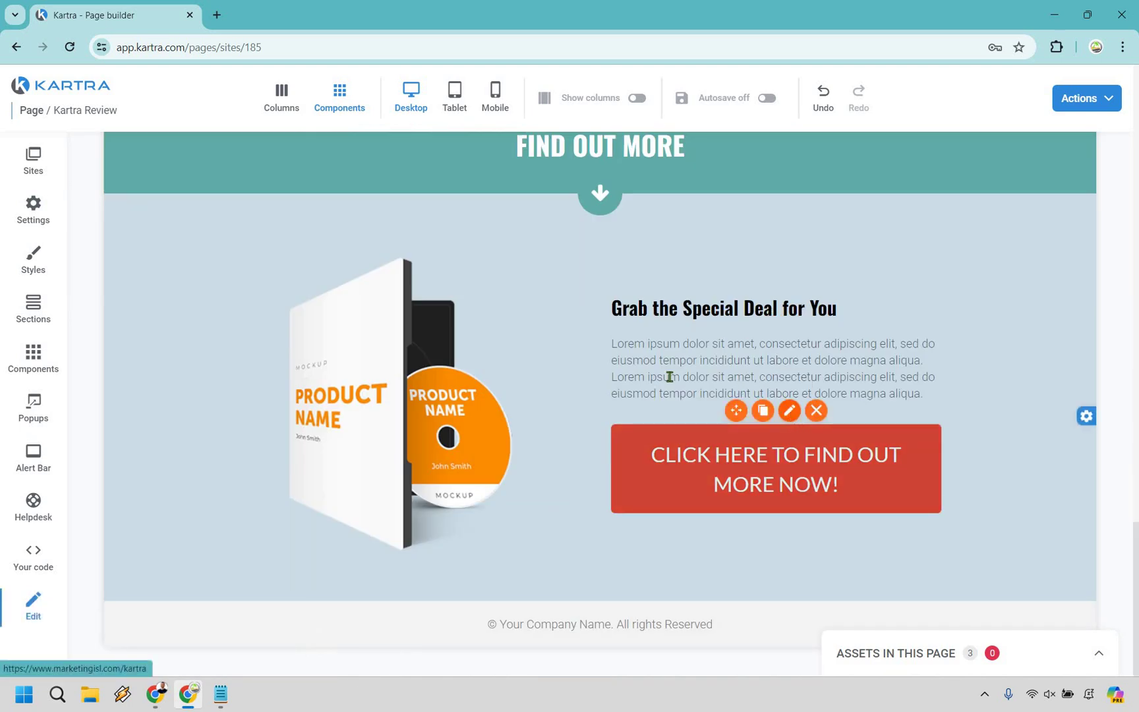
{"action": "left_click", "coordinate": [238, 369]}
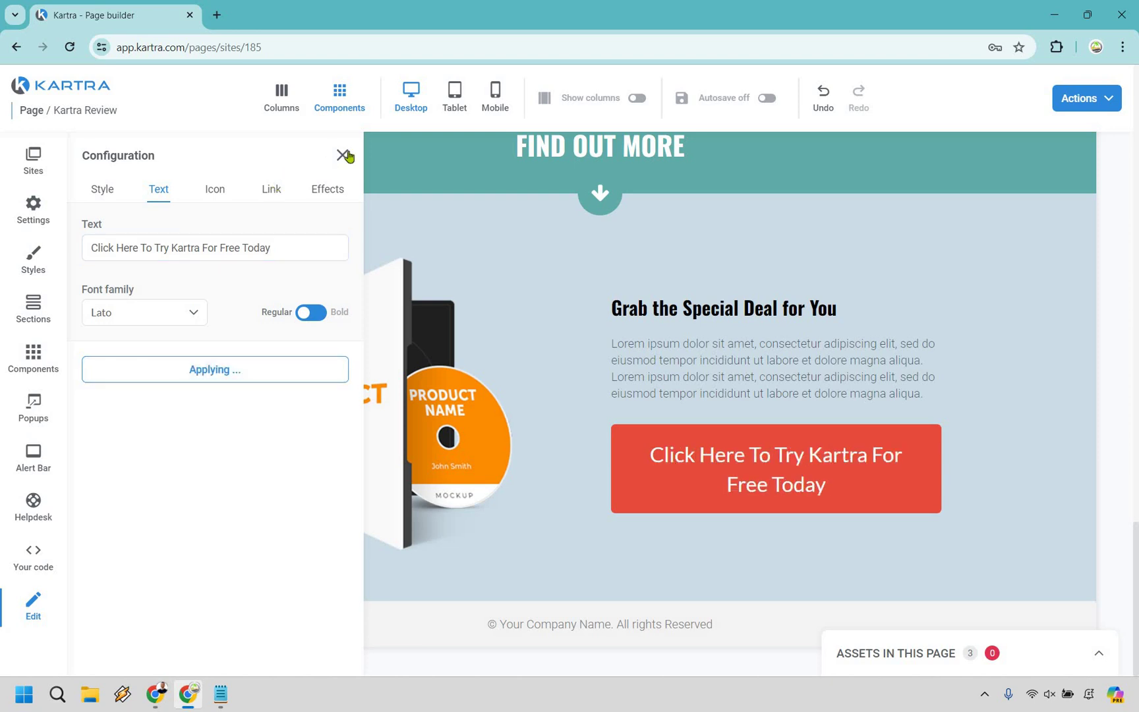
{"action": "left_click", "coordinate": [1105, 413]}
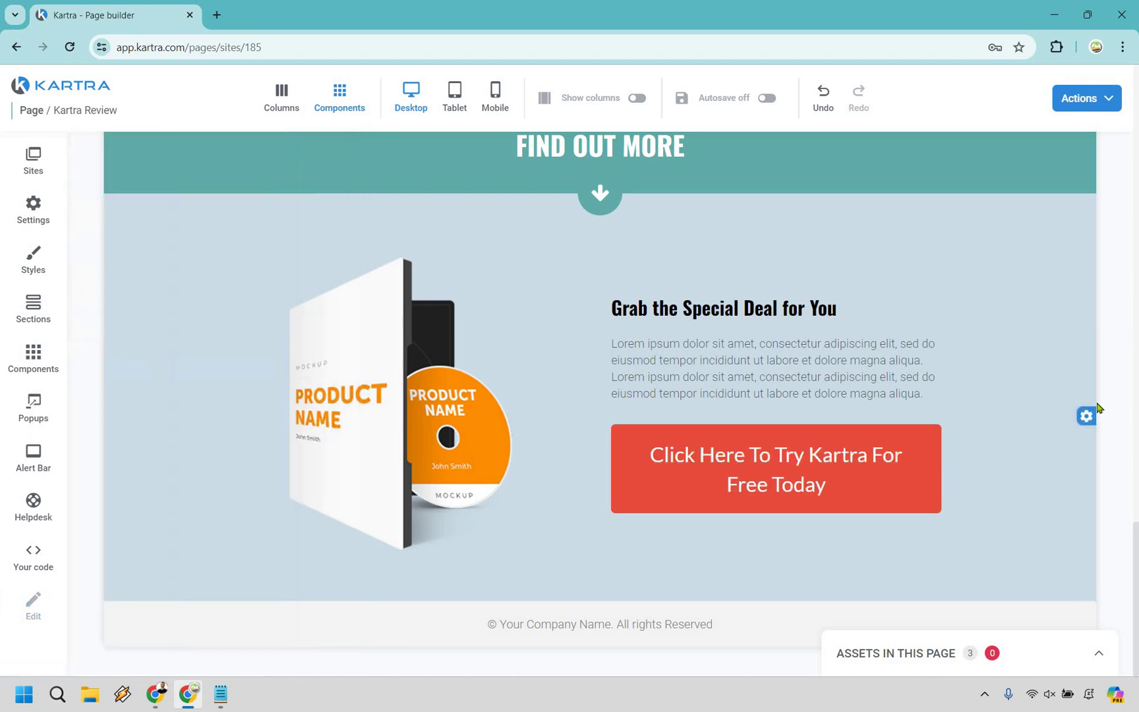
{"action": "scroll", "coordinate": [1088, 409], "scroll_direction": "up", "scroll_amount": 20}
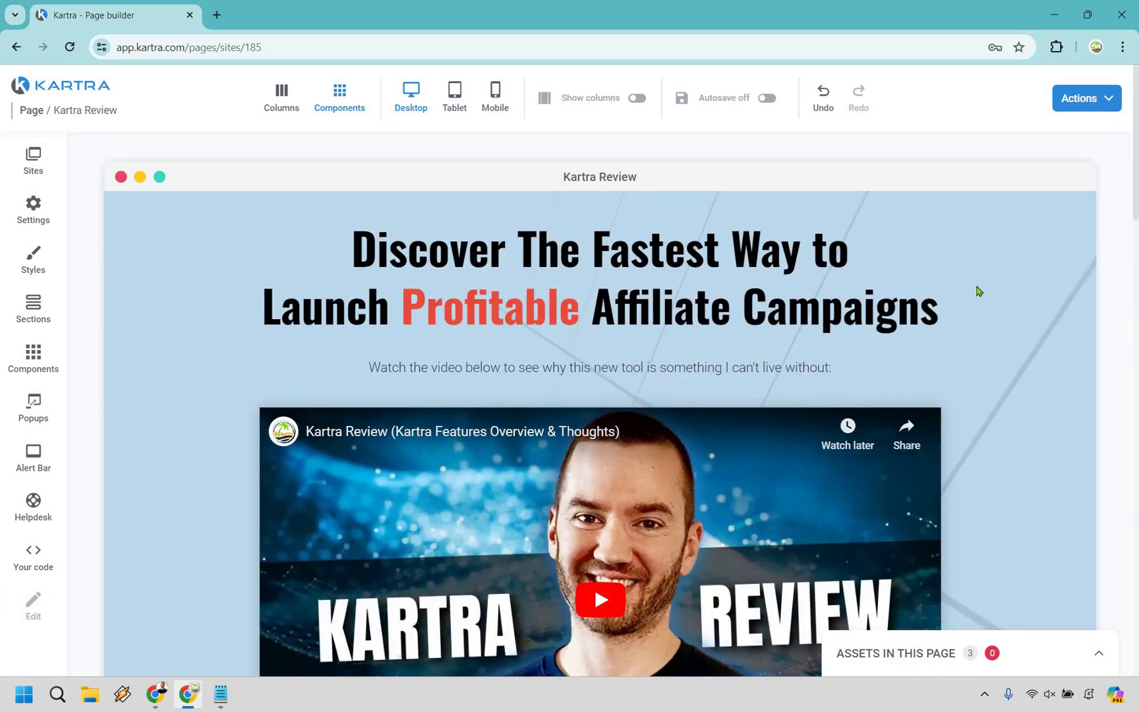
Change the headline to 'TOP 4 BENEFITS FOR USING KARTRA'.
{"action": "scroll", "coordinate": [991, 285], "scroll_direction": "down", "scroll_amount": 3}
{"action": "scroll", "coordinate": [992, 283], "scroll_direction": "down", "scroll_amount": 12}
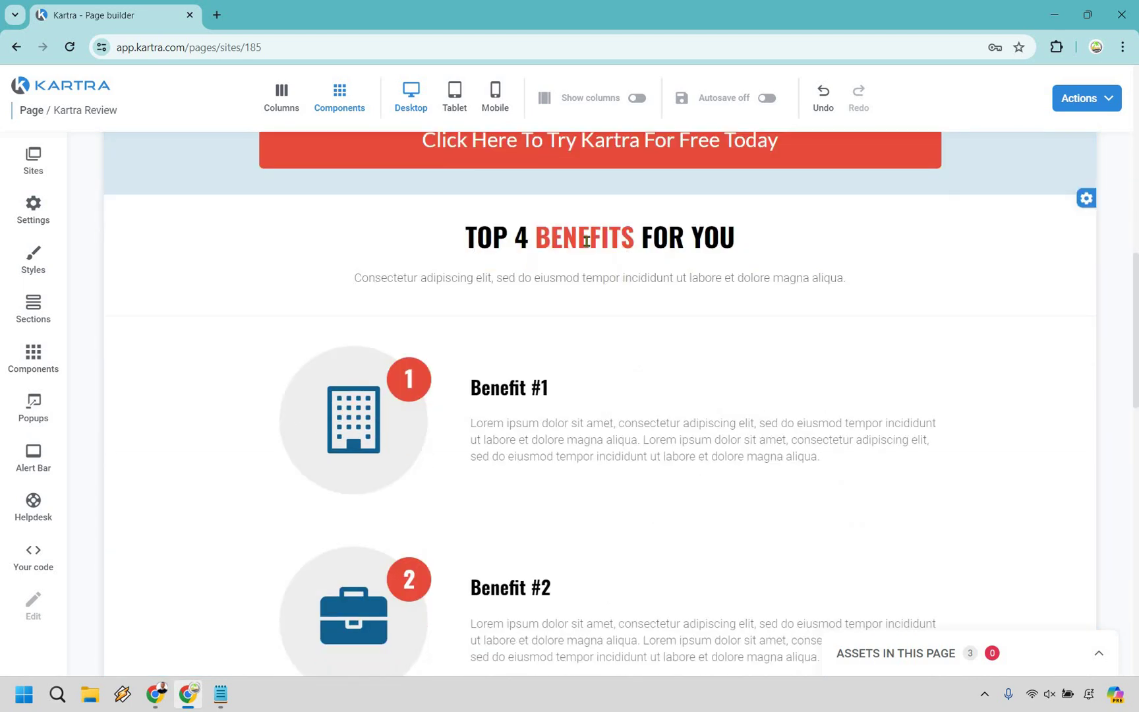
{"action": "left_click", "coordinate": [649, 236]}
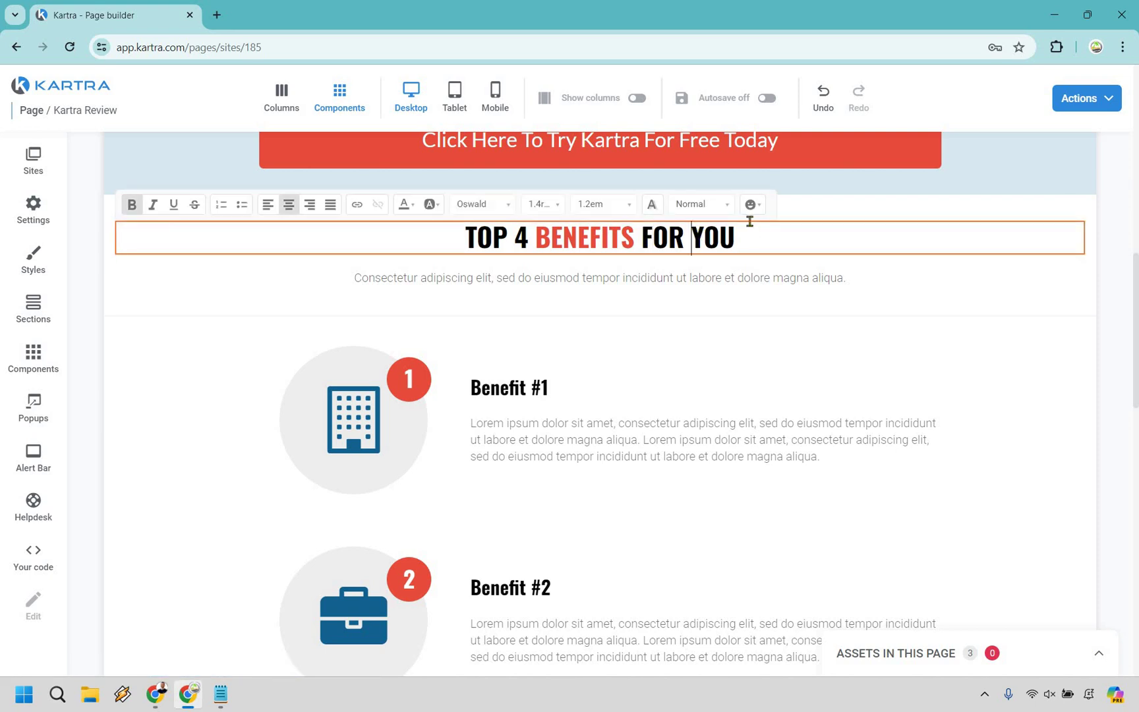
{"action": "key", "text": "shift+End"}
{"action": "type", "text": "USI"}
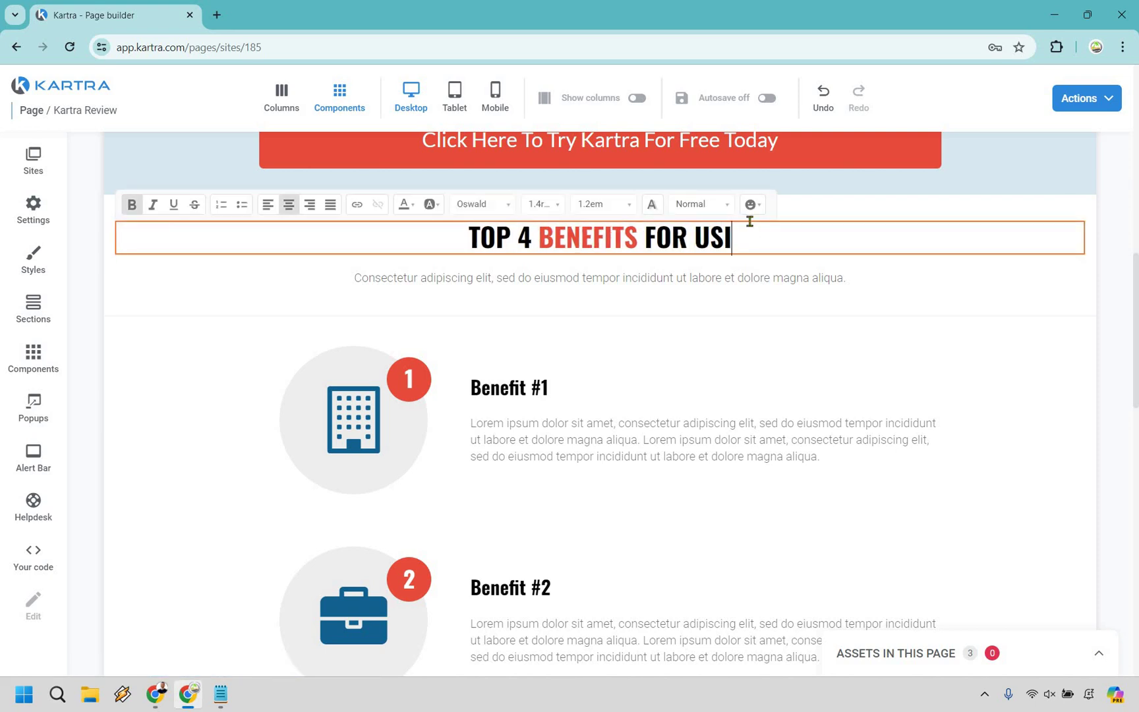
{"action": "type", "text": "NG KARTRA"}
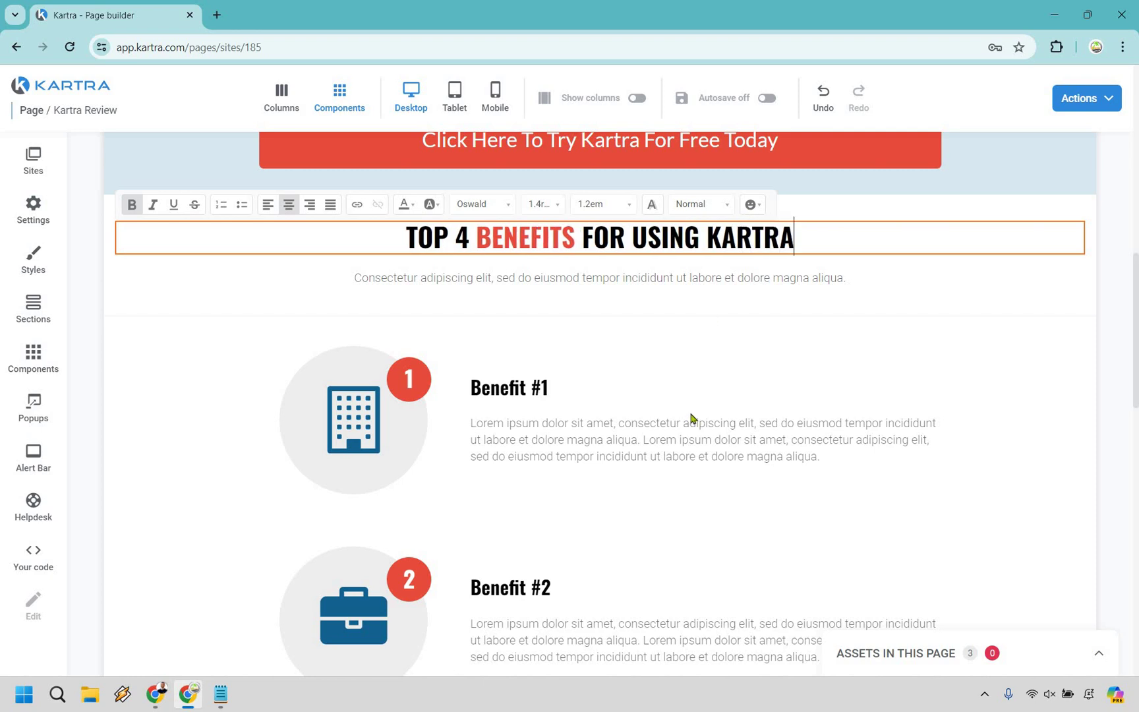
Rename benefits one and two to 'Lightning Fast Affiliate Campaign Creation' and '20% Discount'.
{"action": "left_click", "coordinate": [580, 387]}
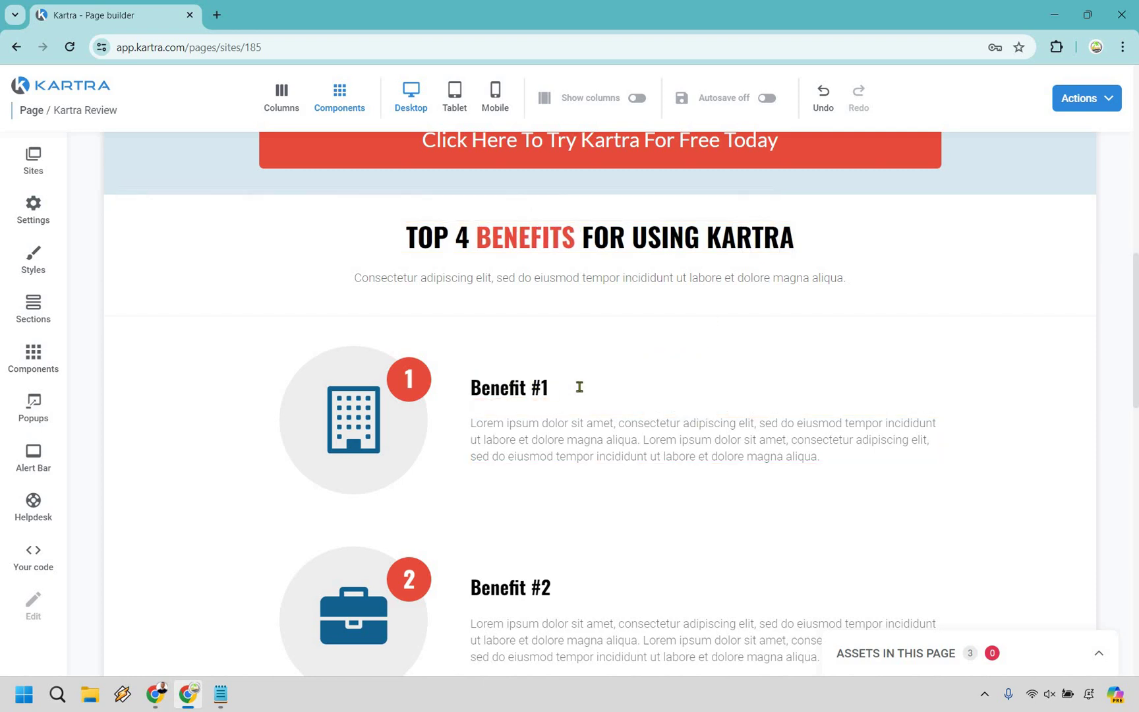
{"action": "triple_click", "coordinate": [580, 387]}
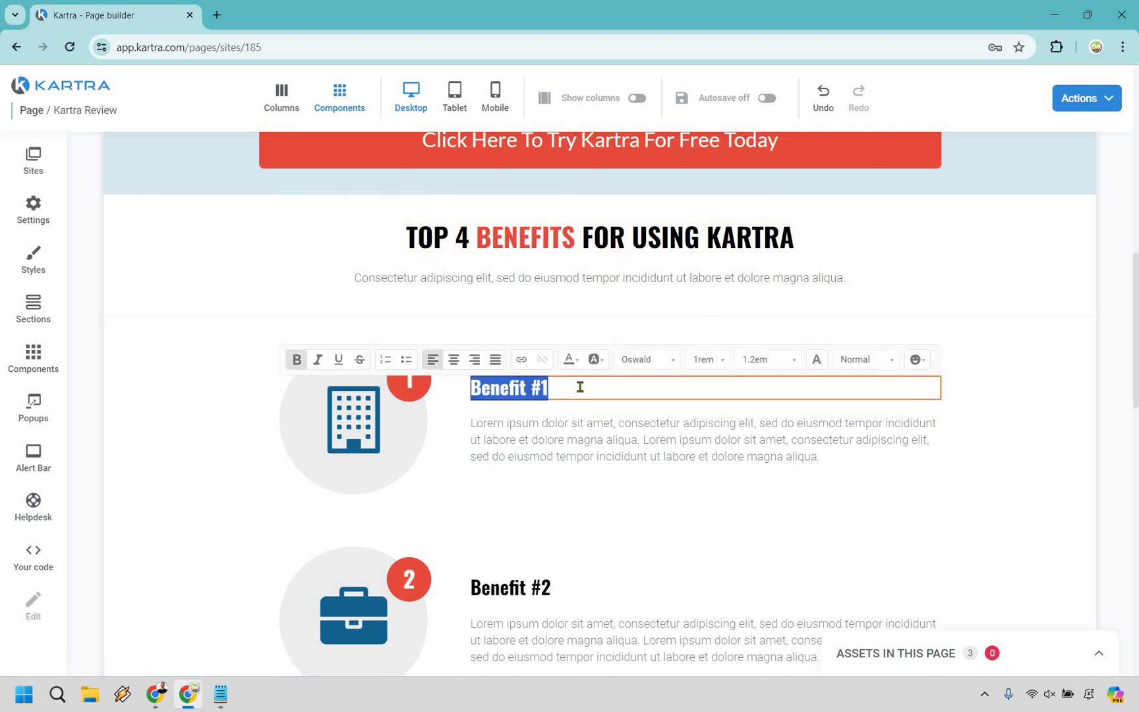
{"action": "type", "text": "Lightnin"}
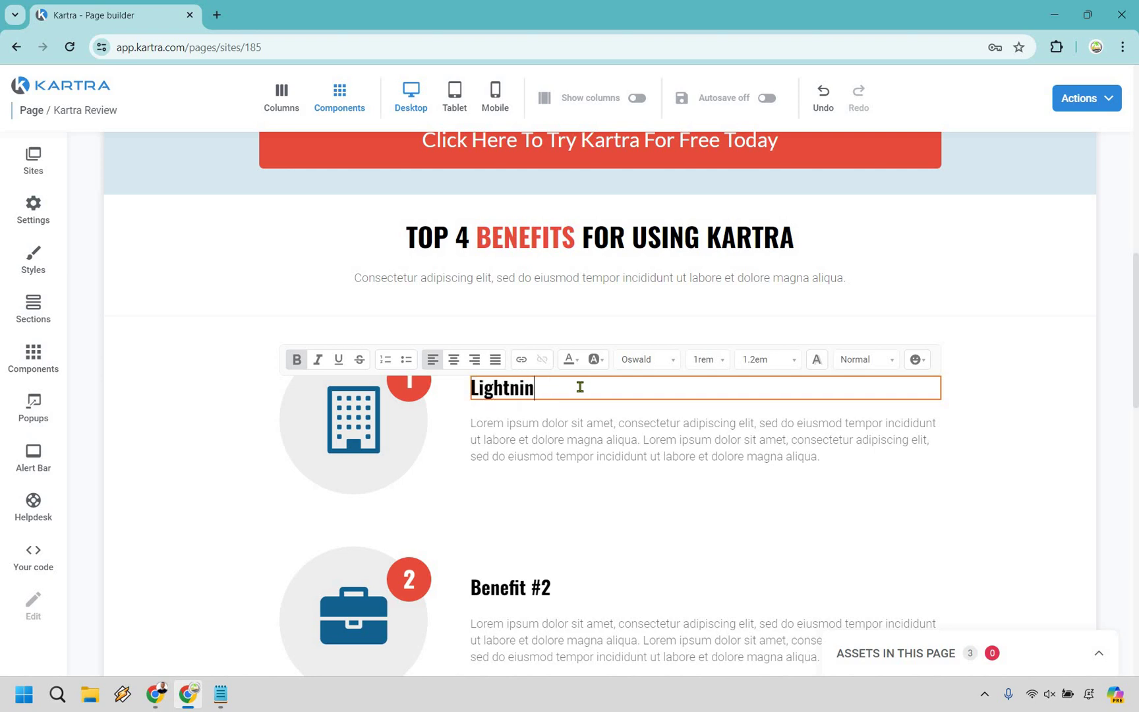
{"action": "type", "text": "g Fast Affiliate Ca"}
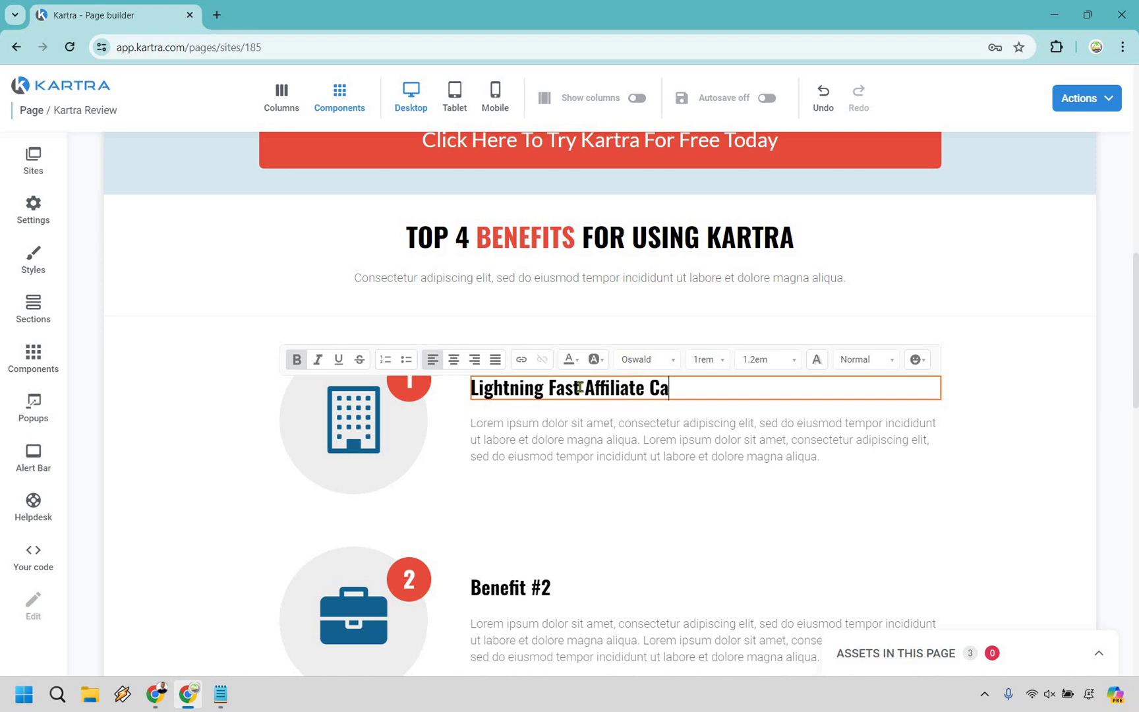
{"action": "type", "text": "mpaign Creation"}
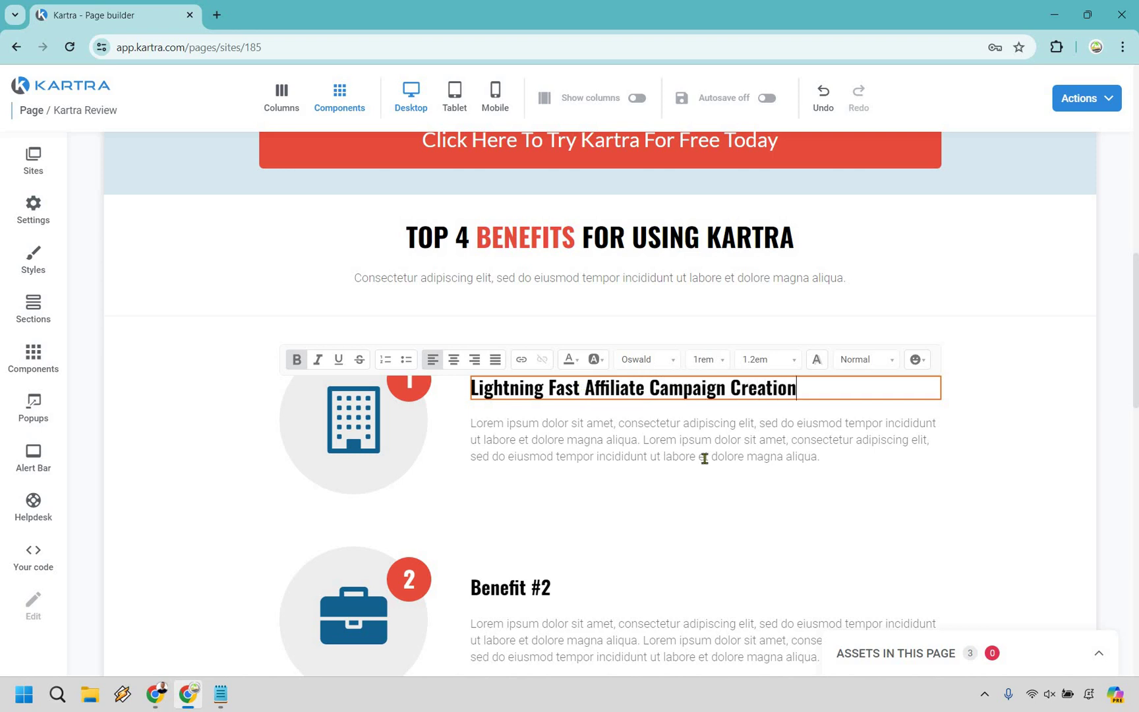
{"action": "left_click", "coordinate": [1115, 395]}
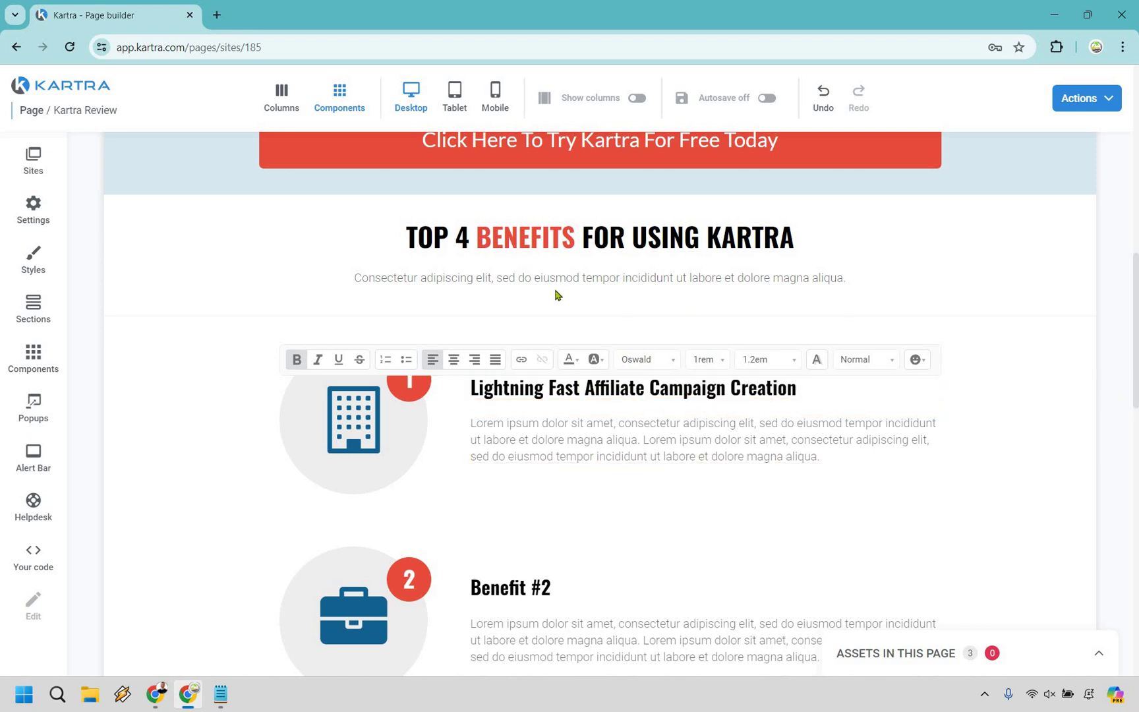
{"action": "scroll", "coordinate": [556, 295], "scroll_direction": "down", "scroll_amount": 5}
{"action": "left_click", "coordinate": [510, 291]}
{"action": "triple_click", "coordinate": [509, 291]}
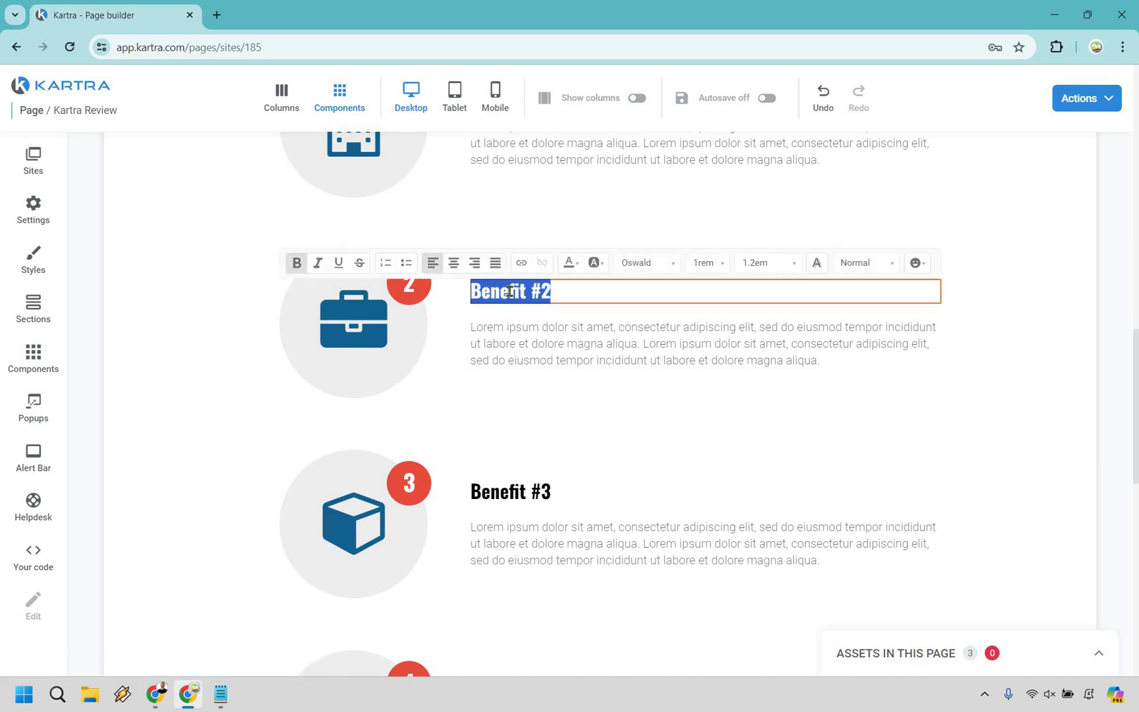
{"action": "type", "text": "20"}
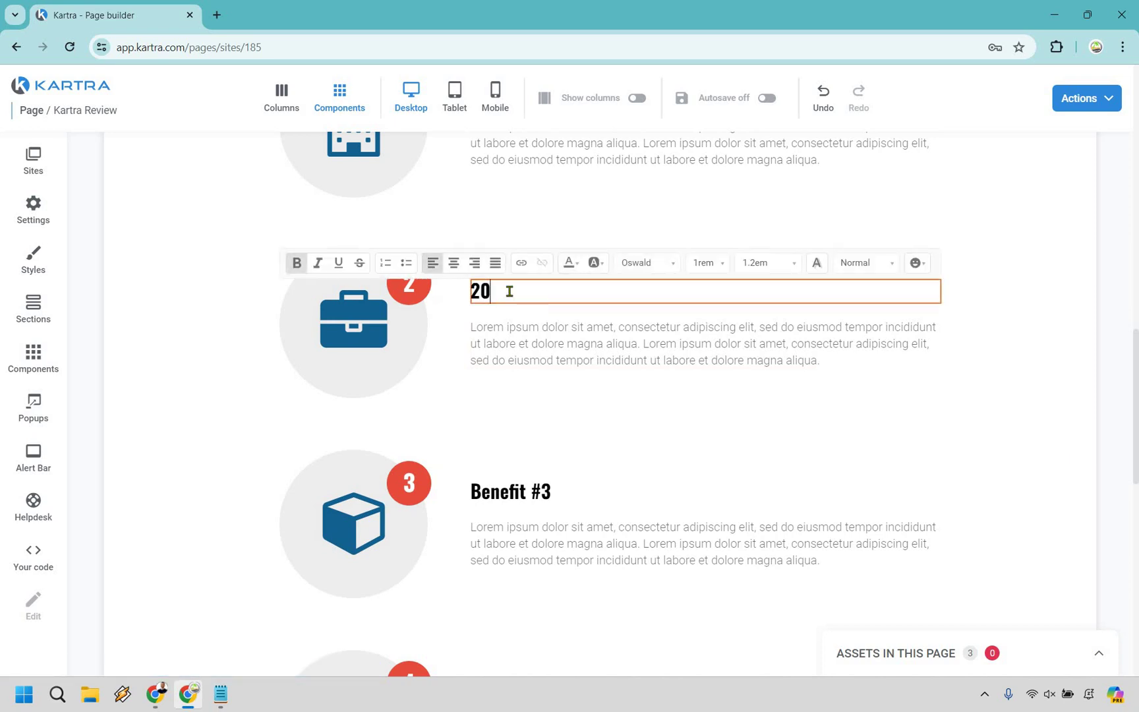
{"action": "type", "text": "% Discount"}
{"action": "left_click", "coordinate": [1060, 401]}
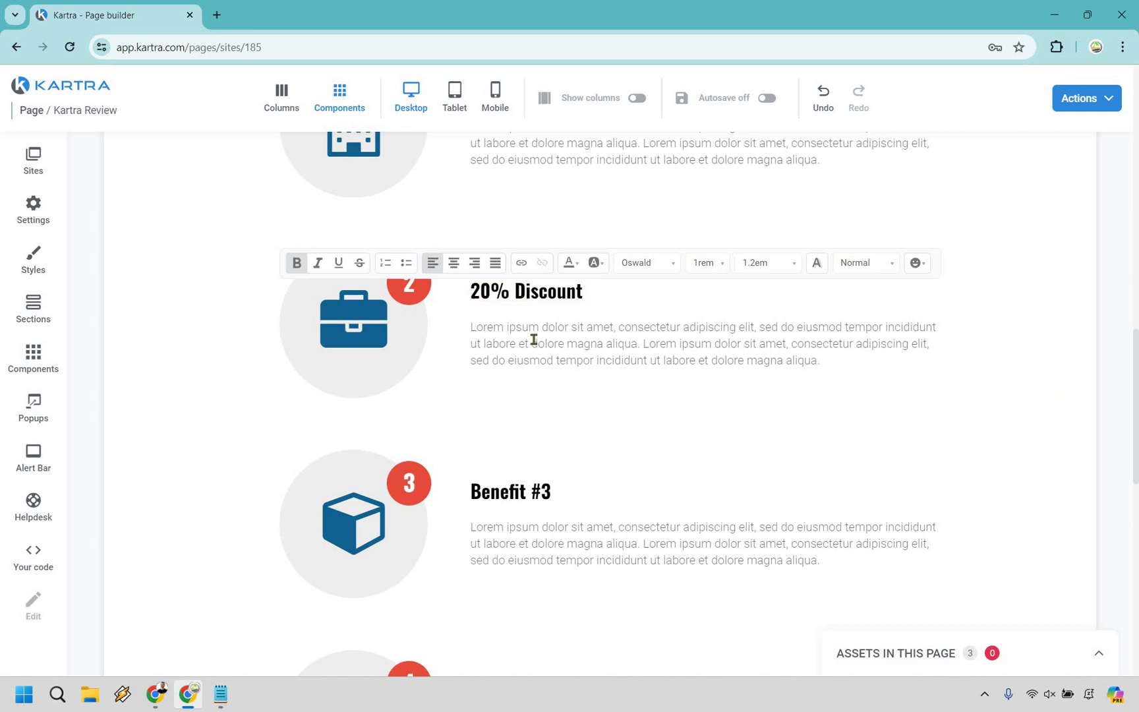
Rename benefits three and four to 'All-In-One Platform' and 'Create Memberships For Your Bonus Downloads'.
{"action": "scroll", "coordinate": [513, 340], "scroll_direction": "down", "scroll_amount": 2}
{"action": "double_click", "coordinate": [512, 339]}
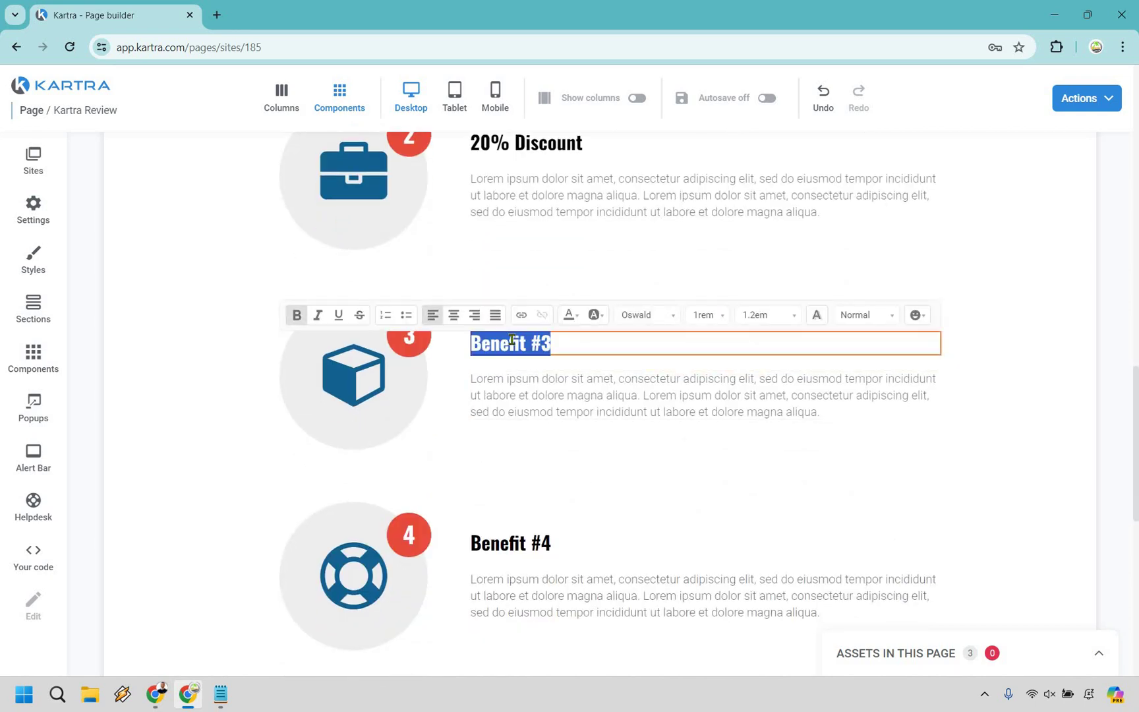
{"action": "type", "text": "All-"}
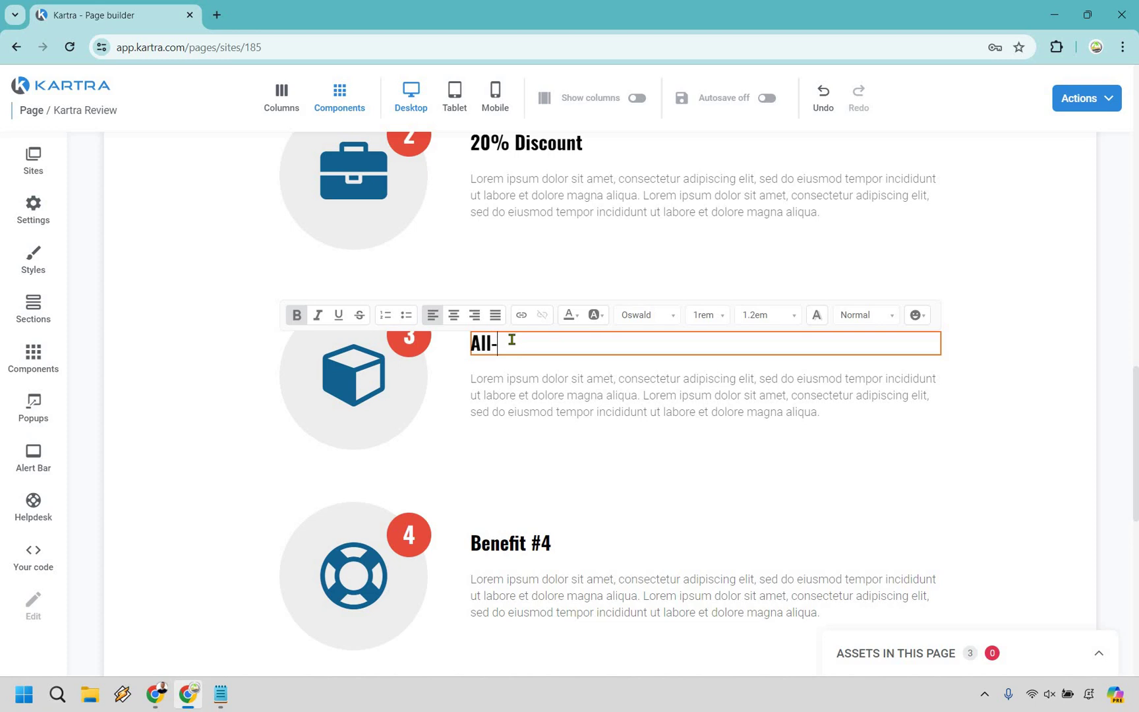
{"action": "type", "text": "In-One Platform"}
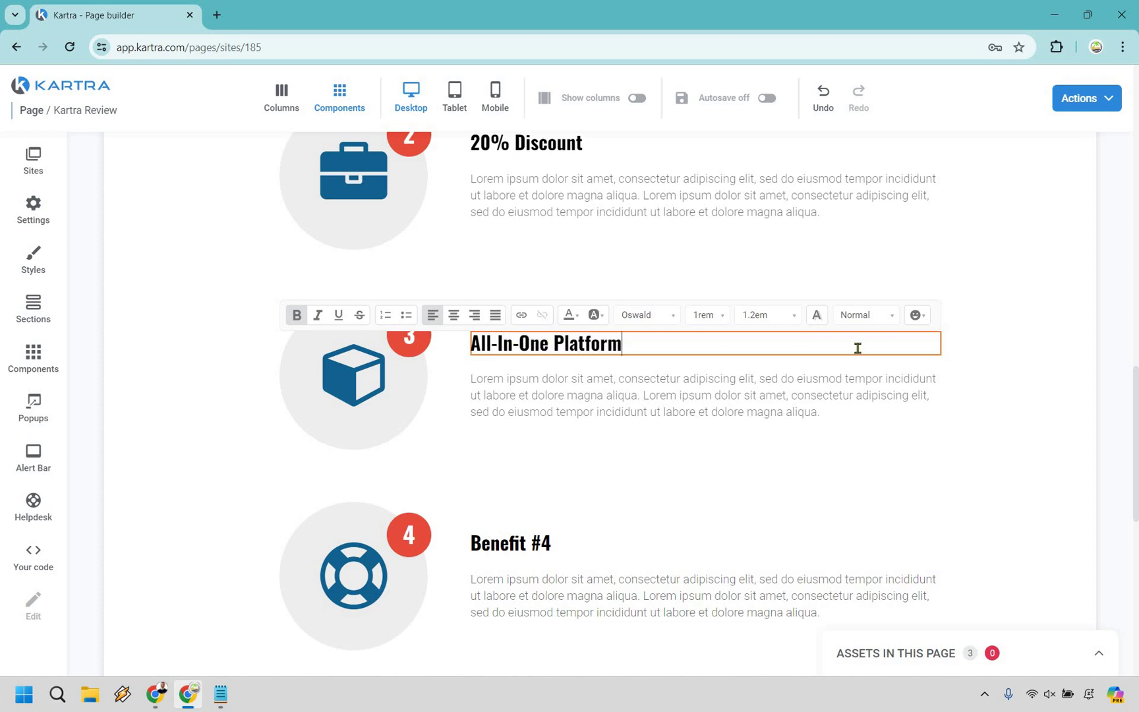
{"action": "left_click", "coordinate": [1033, 412]}
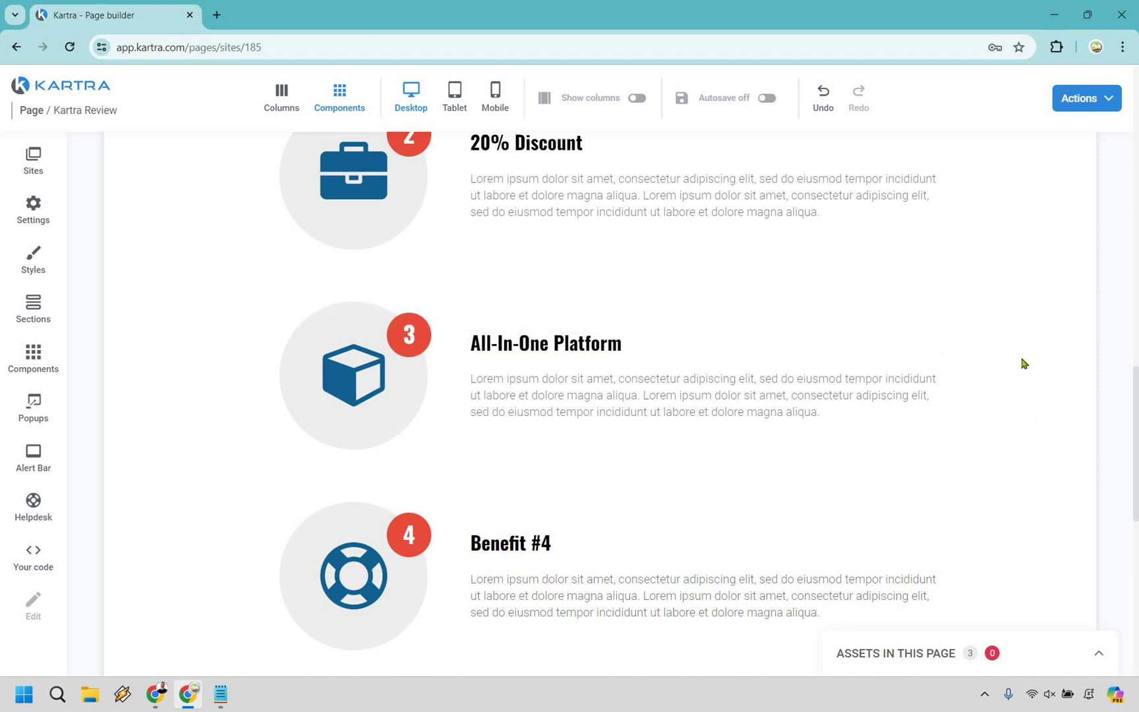
{"action": "scroll", "coordinate": [1021, 363], "scroll_direction": "down", "scroll_amount": 1}
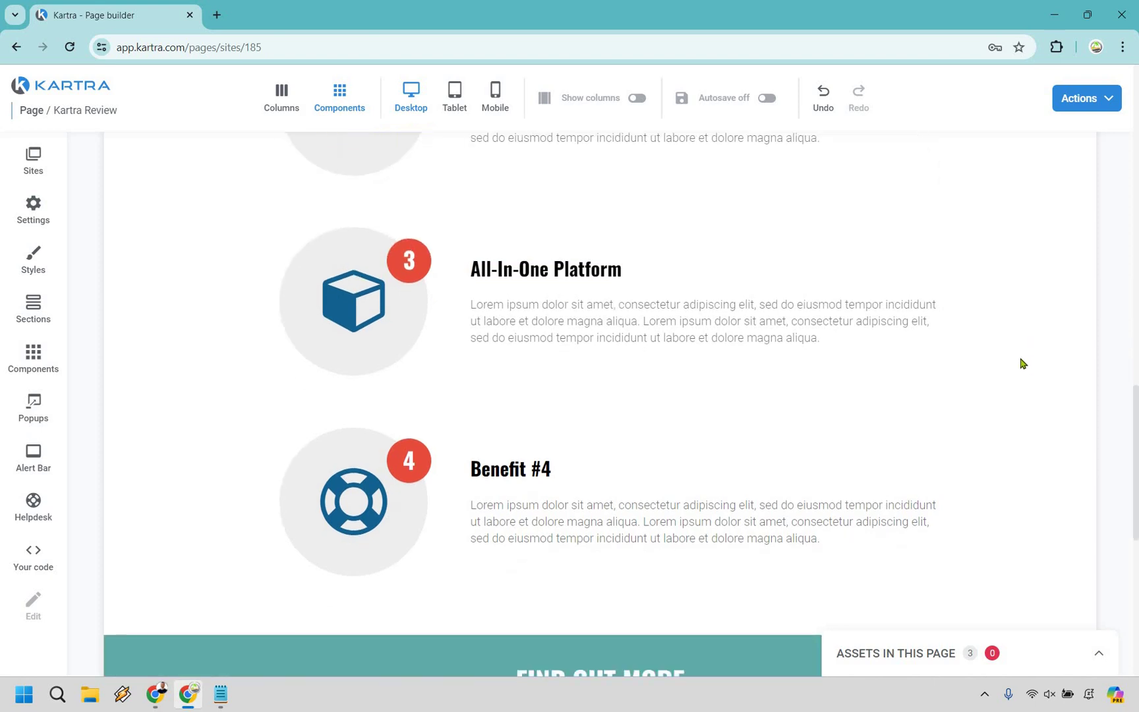
{"action": "scroll", "coordinate": [989, 366], "scroll_direction": "down", "scroll_amount": 1}
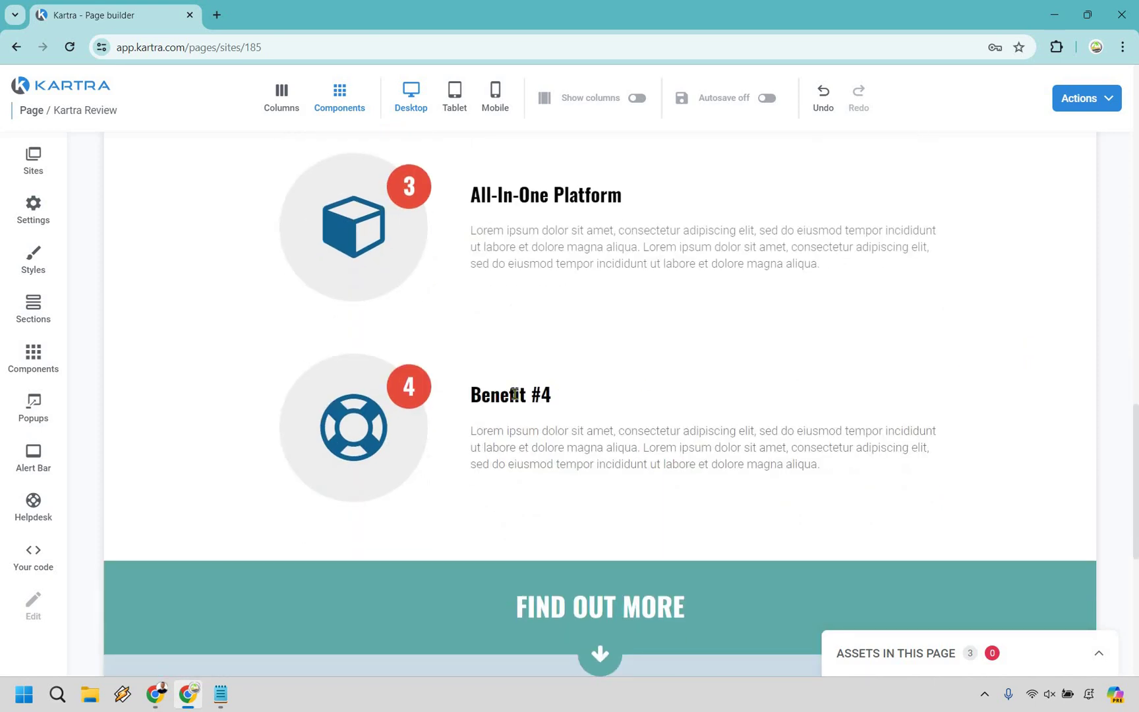
{"action": "double_click", "coordinate": [514, 394]}
{"action": "key", "text": "shift+End"}
{"action": "type", "text": "Create Memberships For Your Bonus Downloads"}
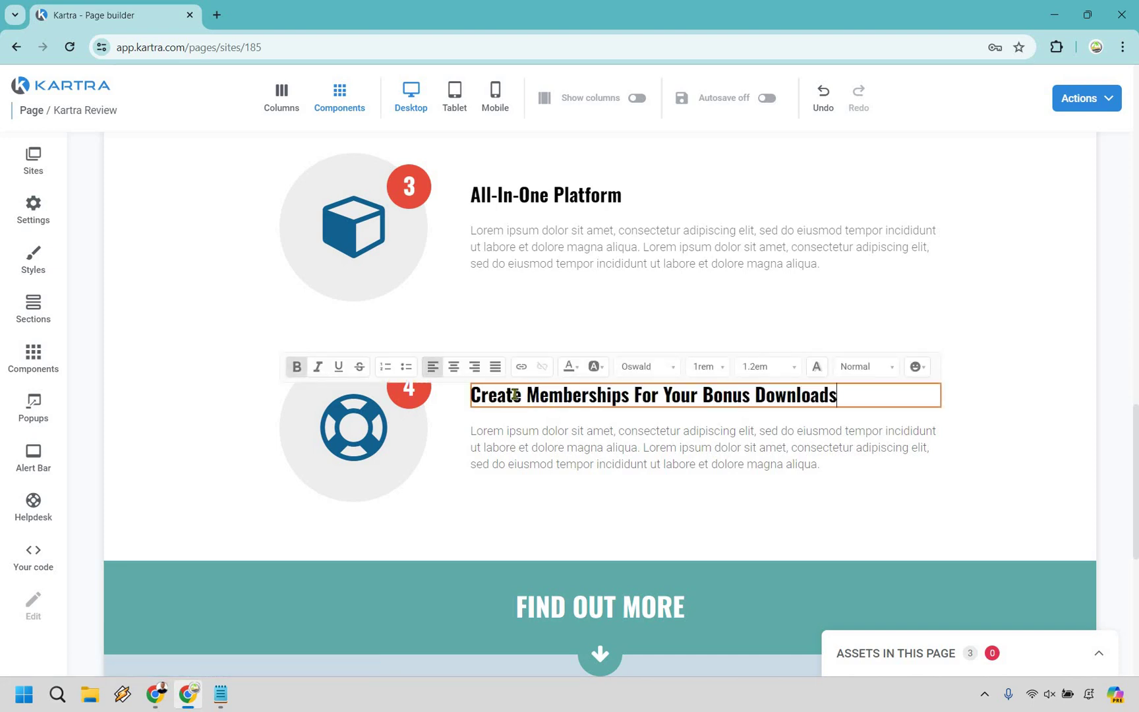
{"action": "left_click", "coordinate": [1041, 438]}
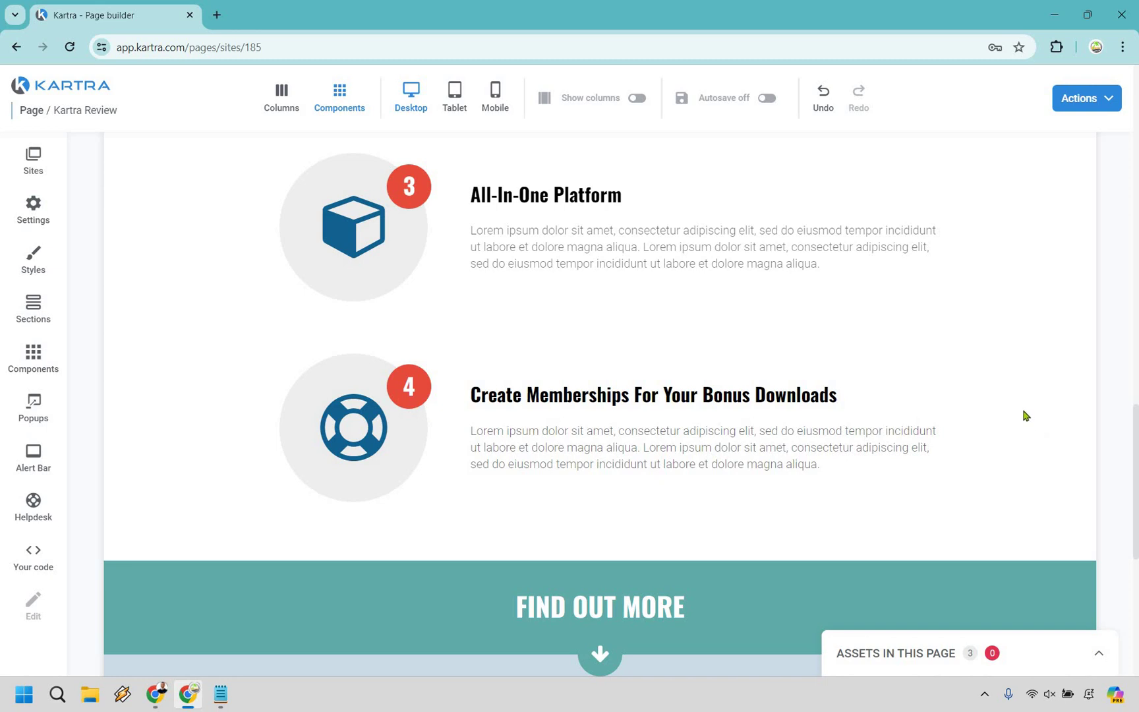
{"action": "scroll", "coordinate": [1026, 415], "scroll_direction": "up", "scroll_amount": 6}
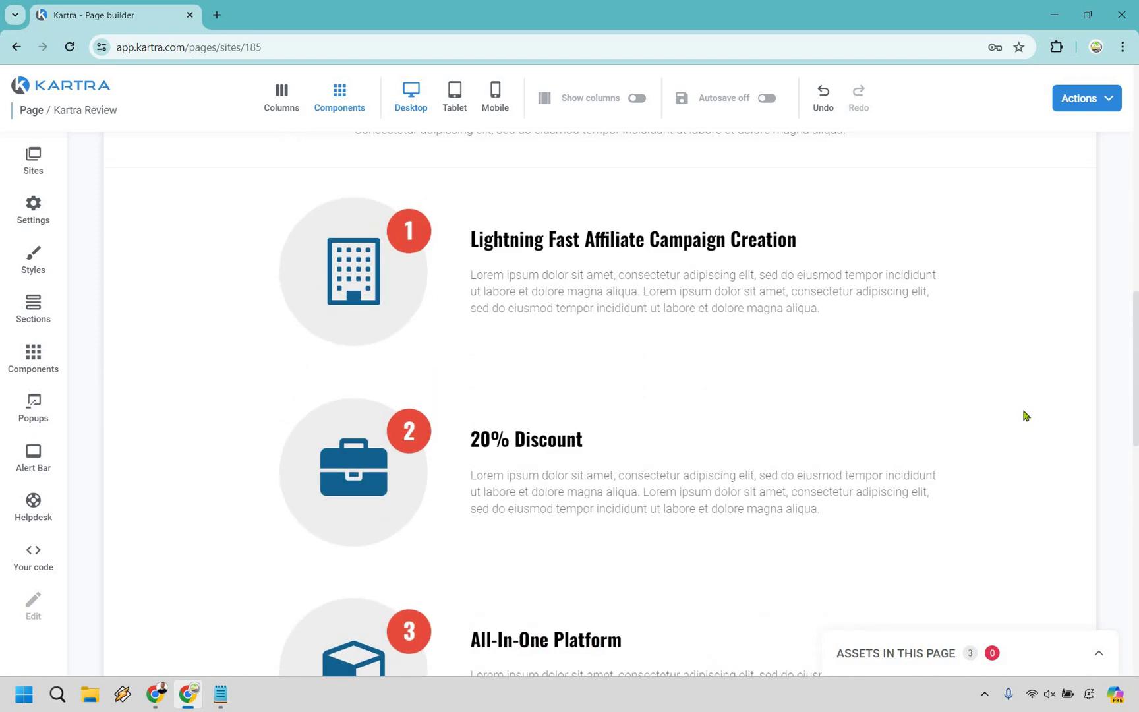
{"action": "scroll", "coordinate": [1026, 416], "scroll_direction": "up", "scroll_amount": 10}
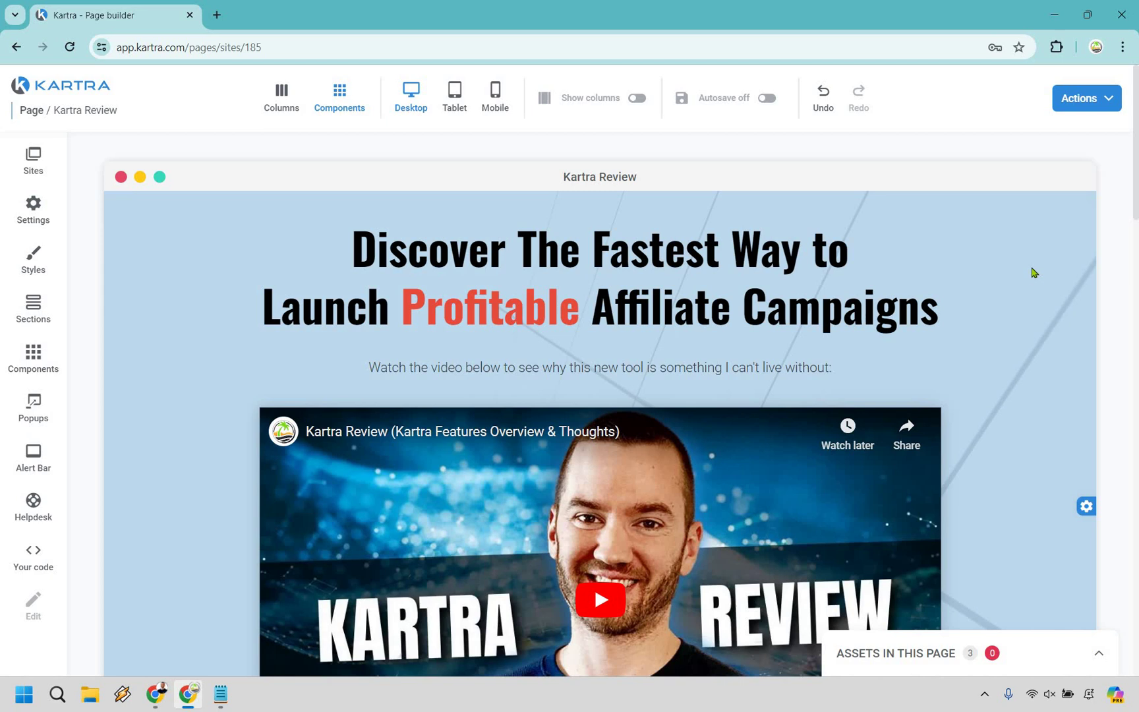
{"action": "scroll", "coordinate": [1036, 257], "scroll_direction": "down", "scroll_amount": 5}
{"action": "scroll", "coordinate": [961, 501], "scroll_direction": "down", "scroll_amount": 3}
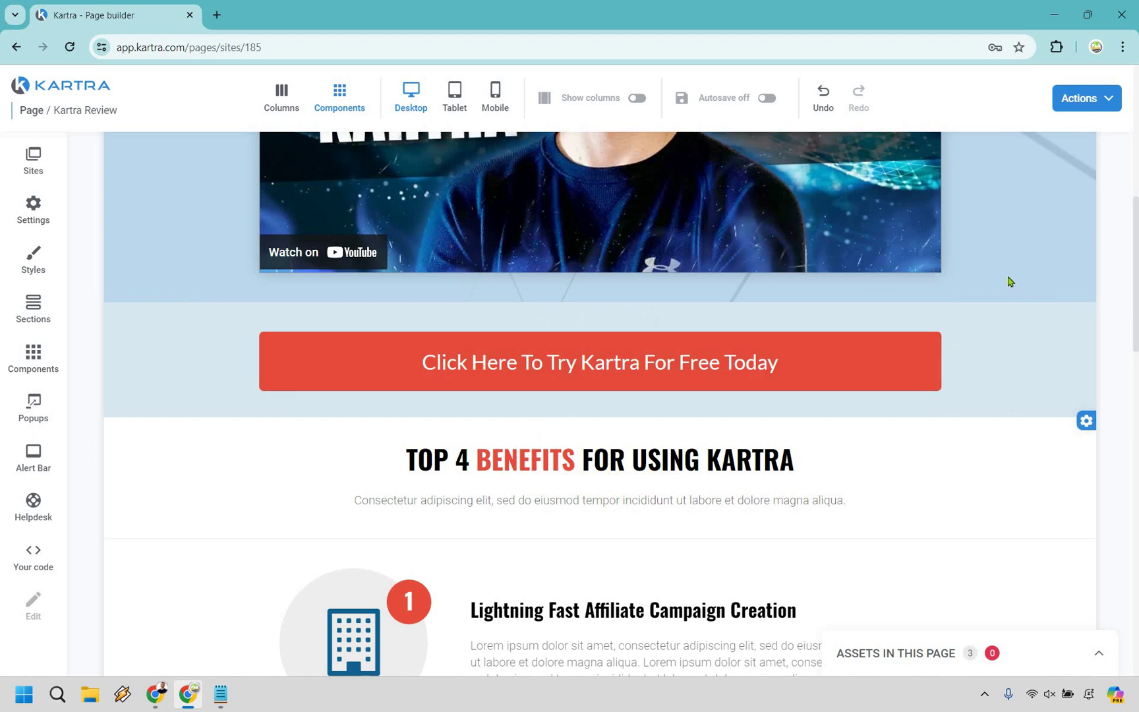
{"action": "scroll", "coordinate": [1010, 280], "scroll_direction": "down", "scroll_amount": 4}
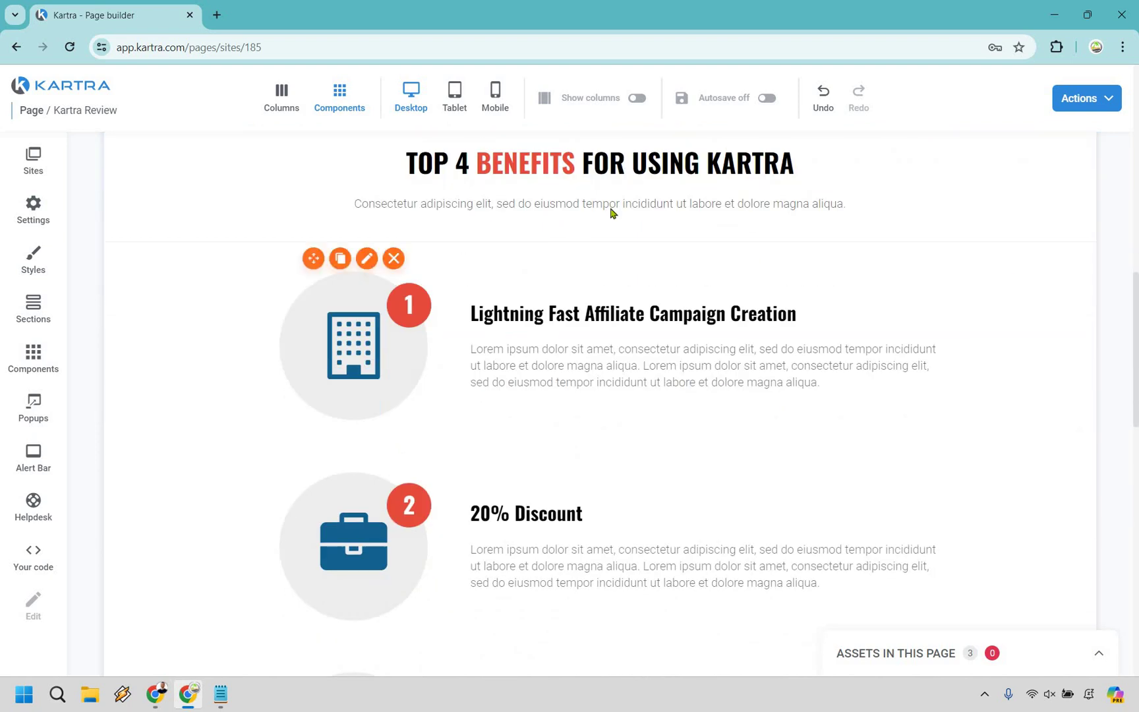
{"action": "left_click", "coordinate": [667, 202]}
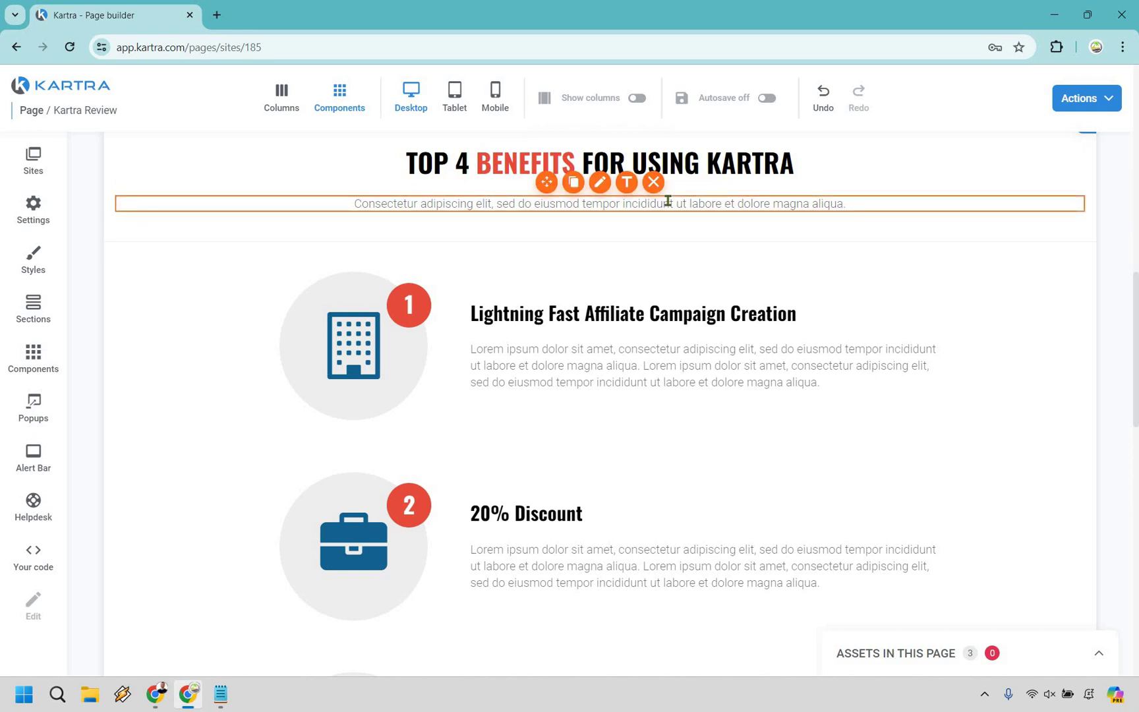
{"action": "left_click", "coordinate": [718, 373]}
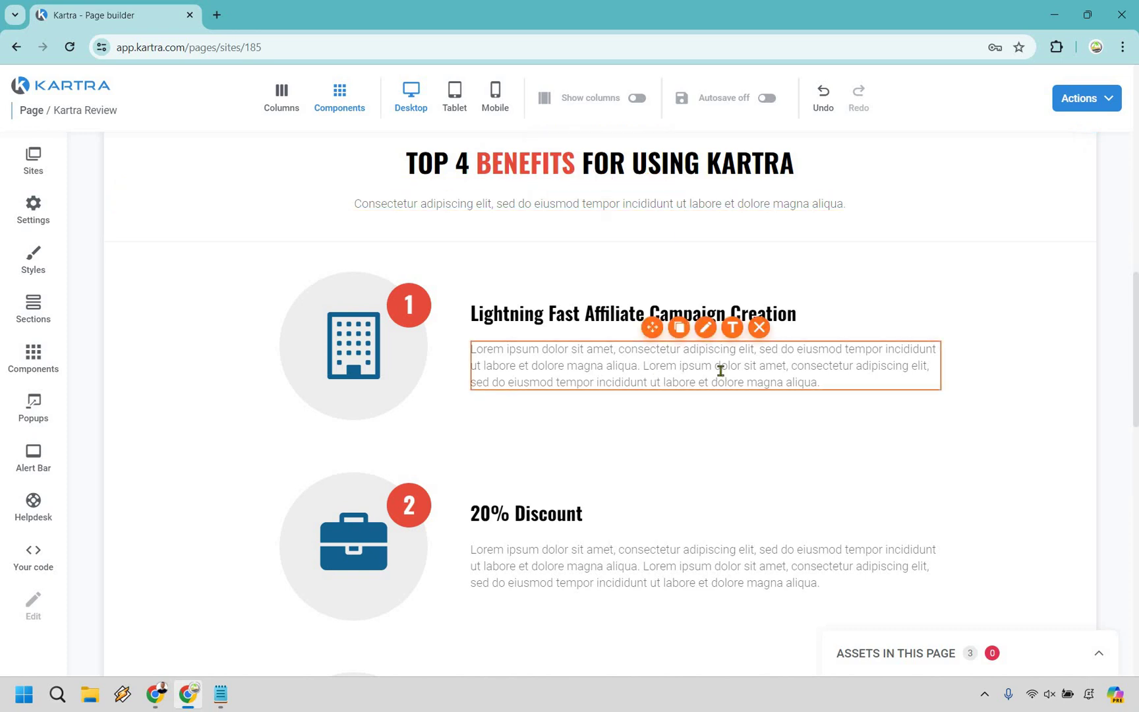
{"action": "left_click", "coordinate": [568, 302]}
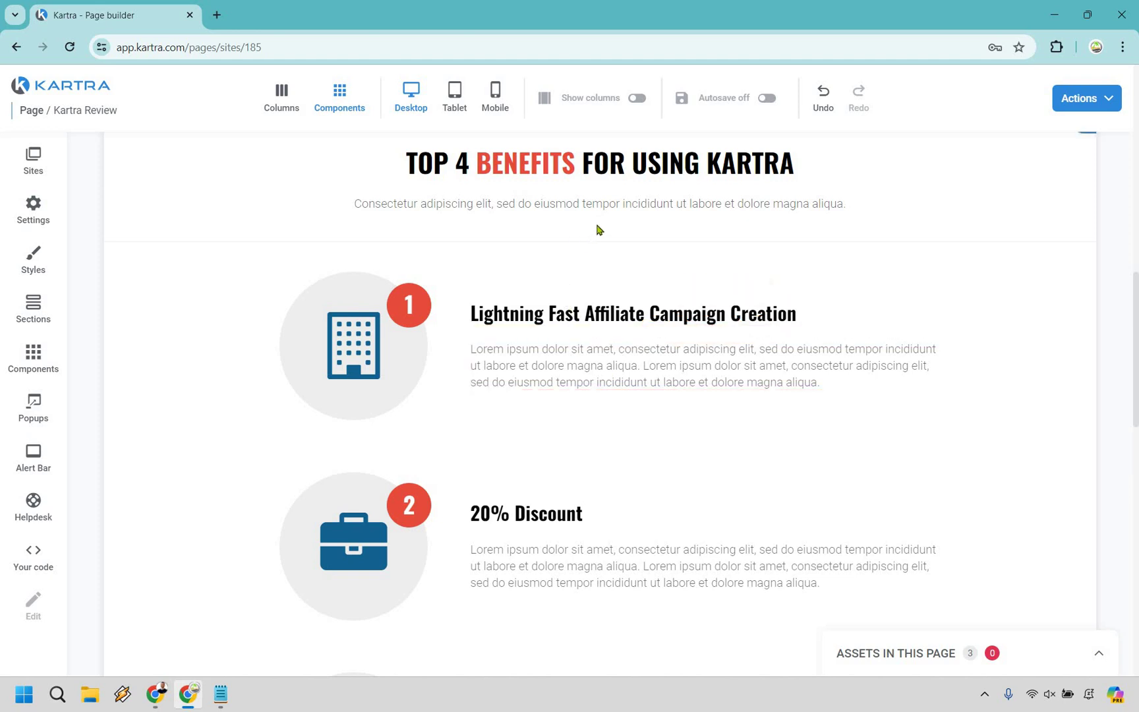
{"action": "scroll", "coordinate": [600, 230], "scroll_direction": "down", "scroll_amount": 5}
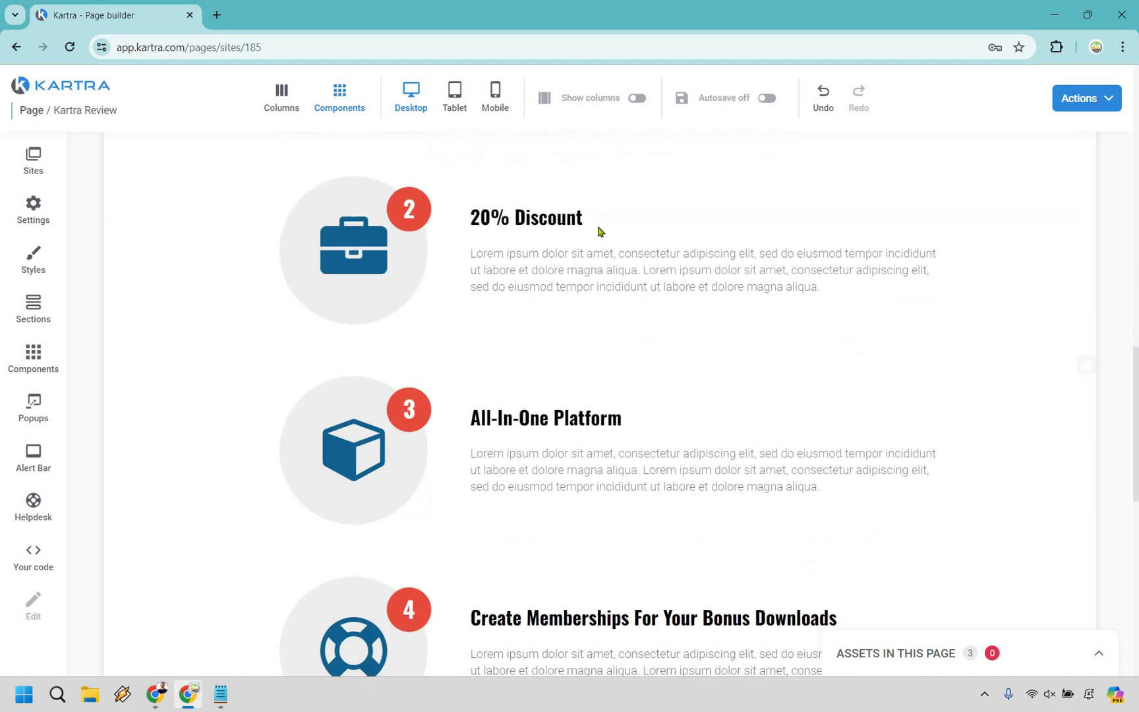
{"action": "scroll", "coordinate": [660, 257], "scroll_direction": "down", "scroll_amount": 2}
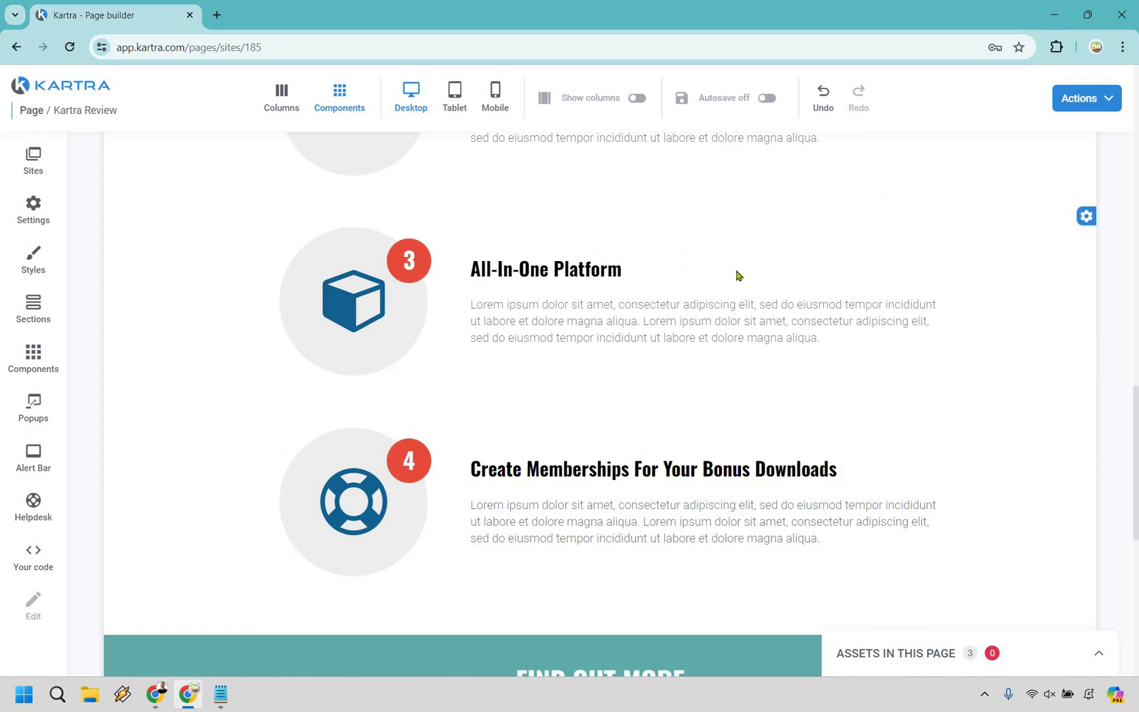
{"action": "scroll", "coordinate": [737, 275], "scroll_direction": "down", "scroll_amount": 2}
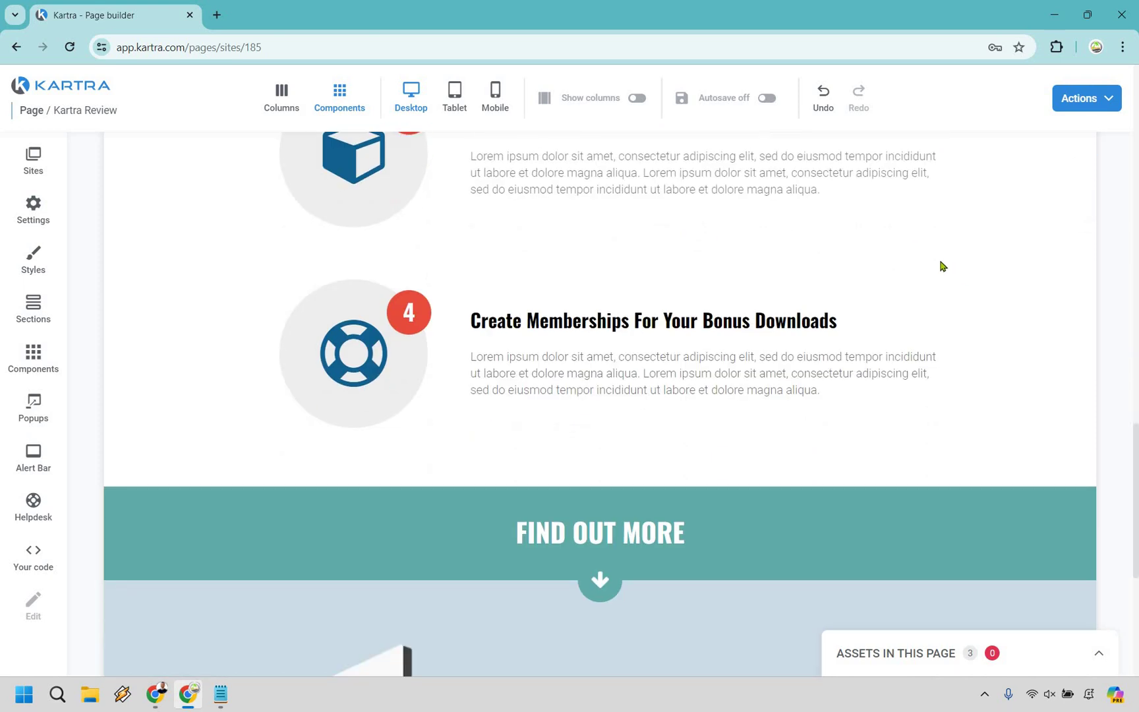
{"action": "scroll", "coordinate": [880, 264], "scroll_direction": "down", "scroll_amount": 5}
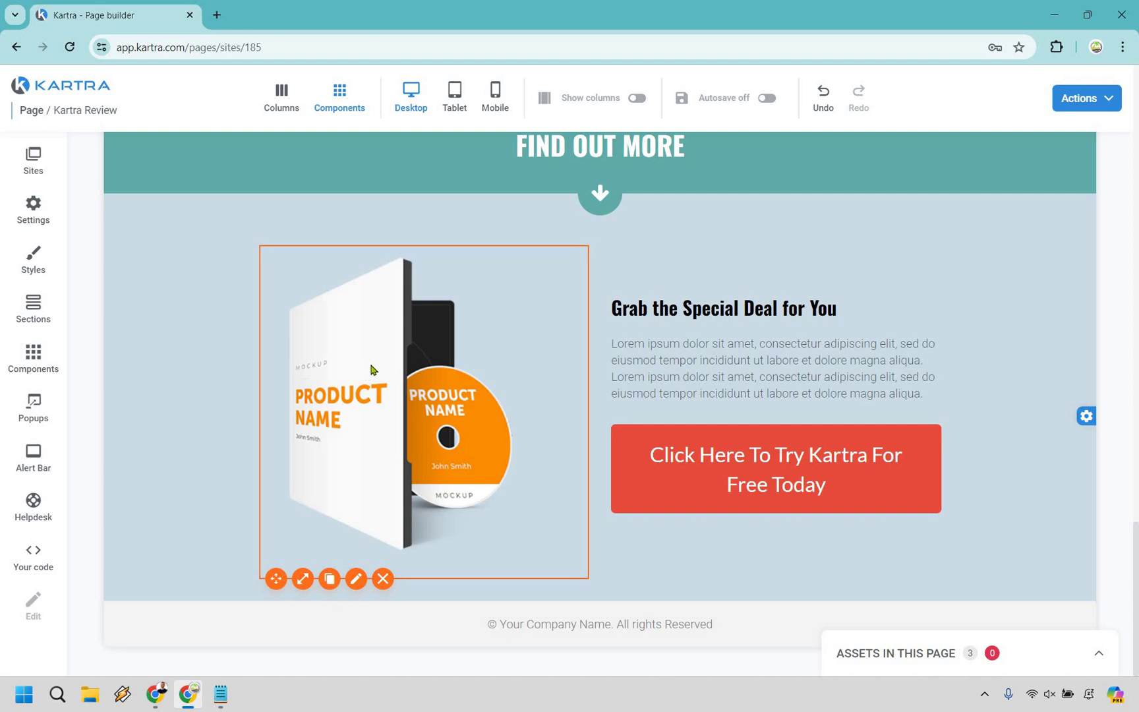
{"action": "left_click", "coordinate": [356, 579]}
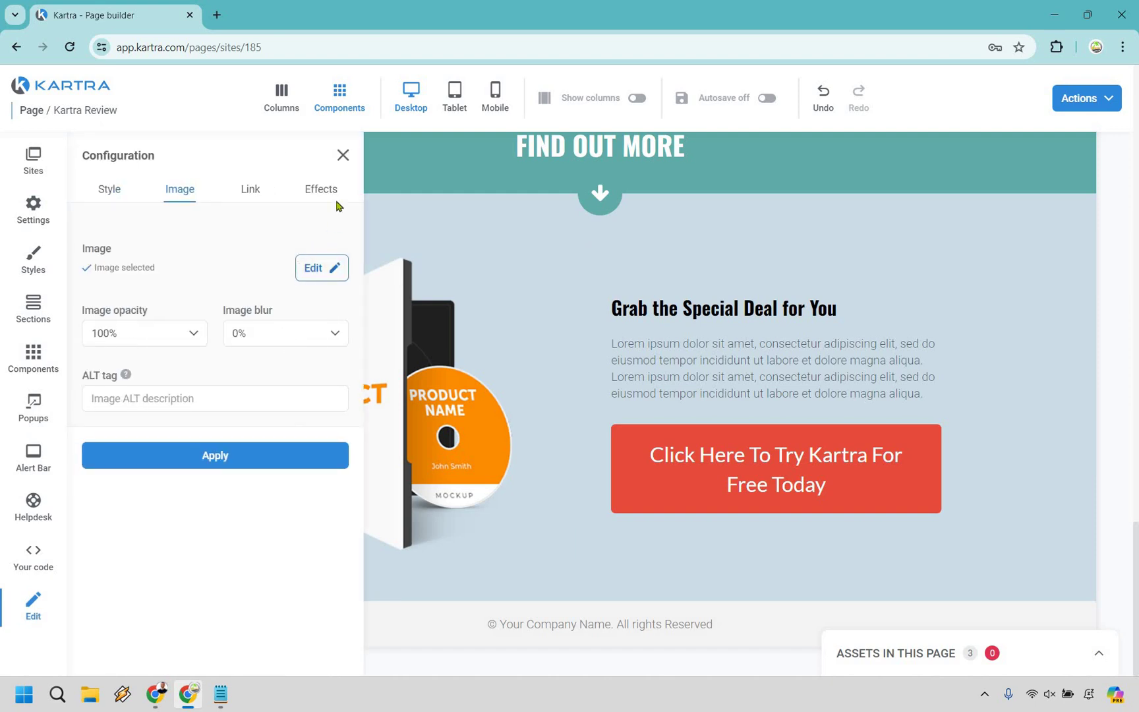
{"action": "left_click", "coordinate": [343, 156]}
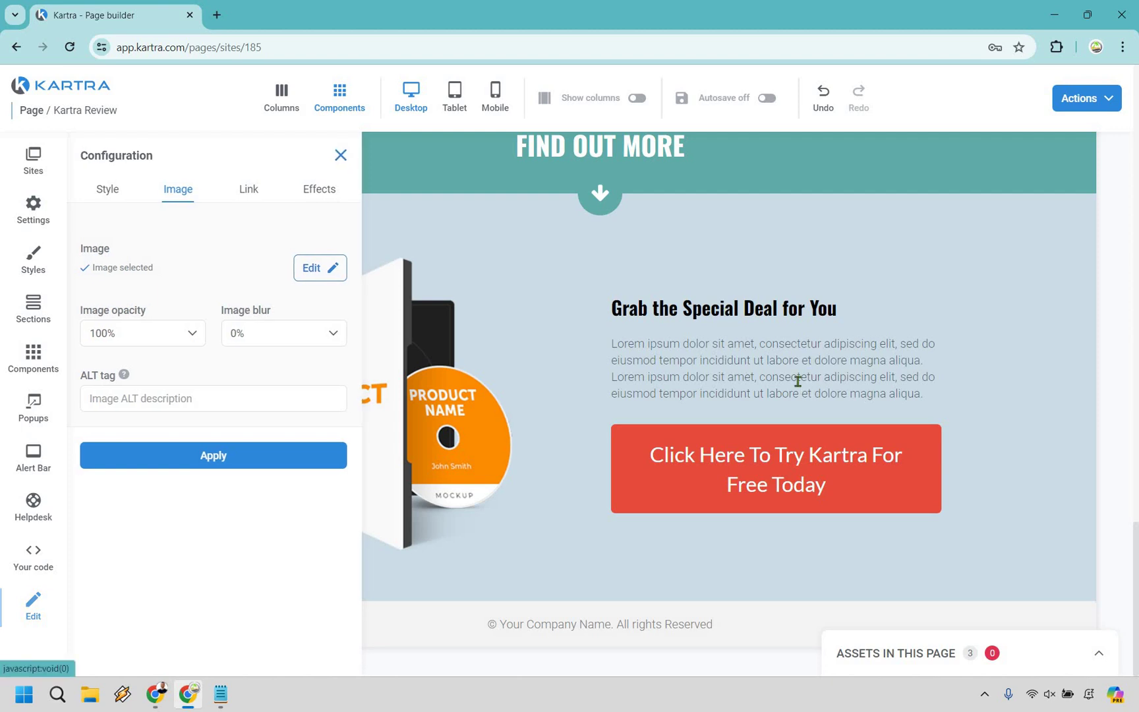
{"action": "double_click", "coordinate": [1045, 396]}
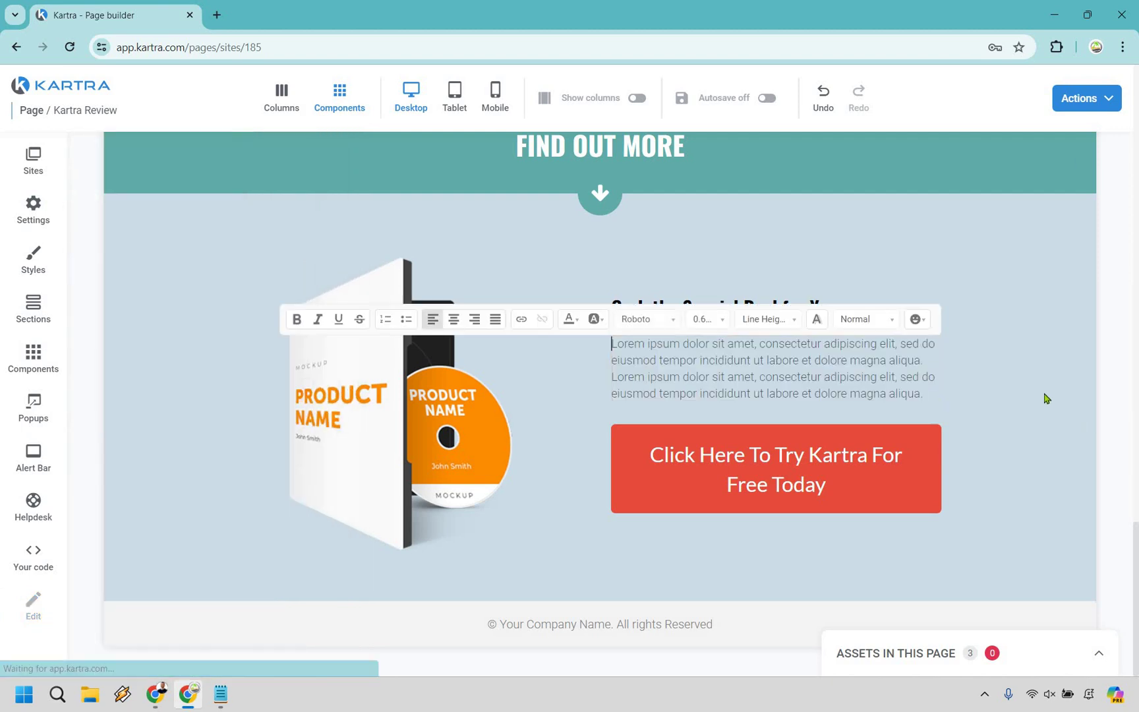
{"action": "left_click", "coordinate": [1038, 412]}
{"action": "scroll", "coordinate": [1038, 416], "scroll_direction": "up", "scroll_amount": 20}
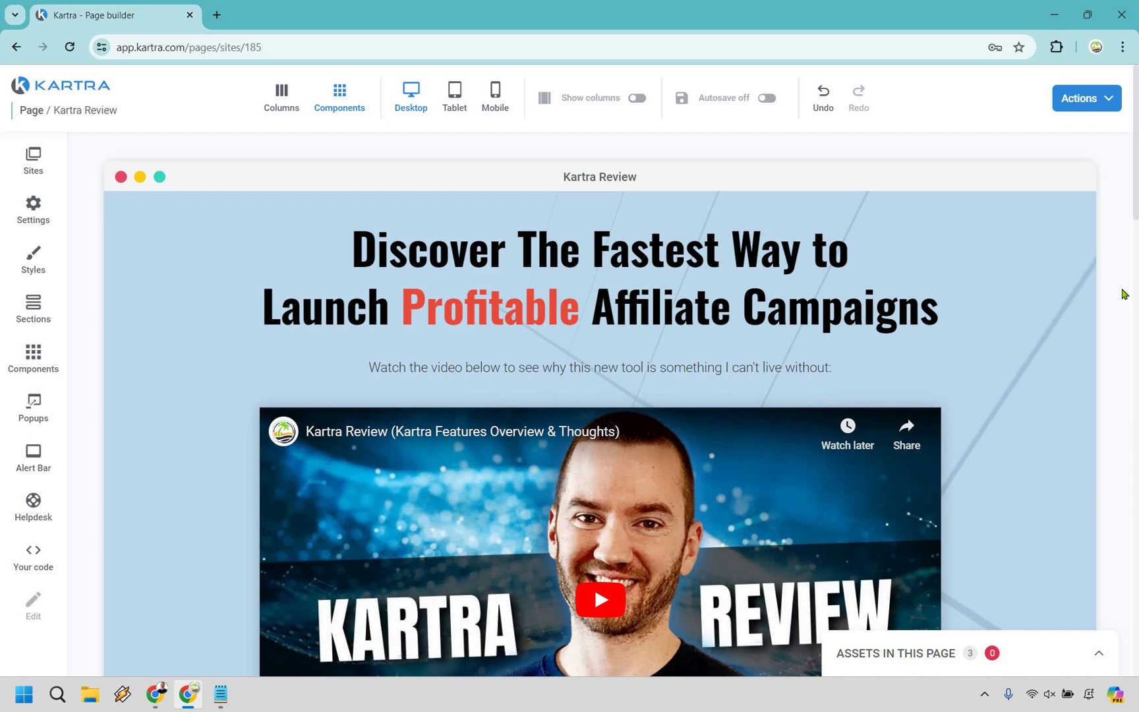
Publish the Kartra Review page live and open its live link in a new tab.
{"action": "left_click", "coordinate": [1114, 106]}
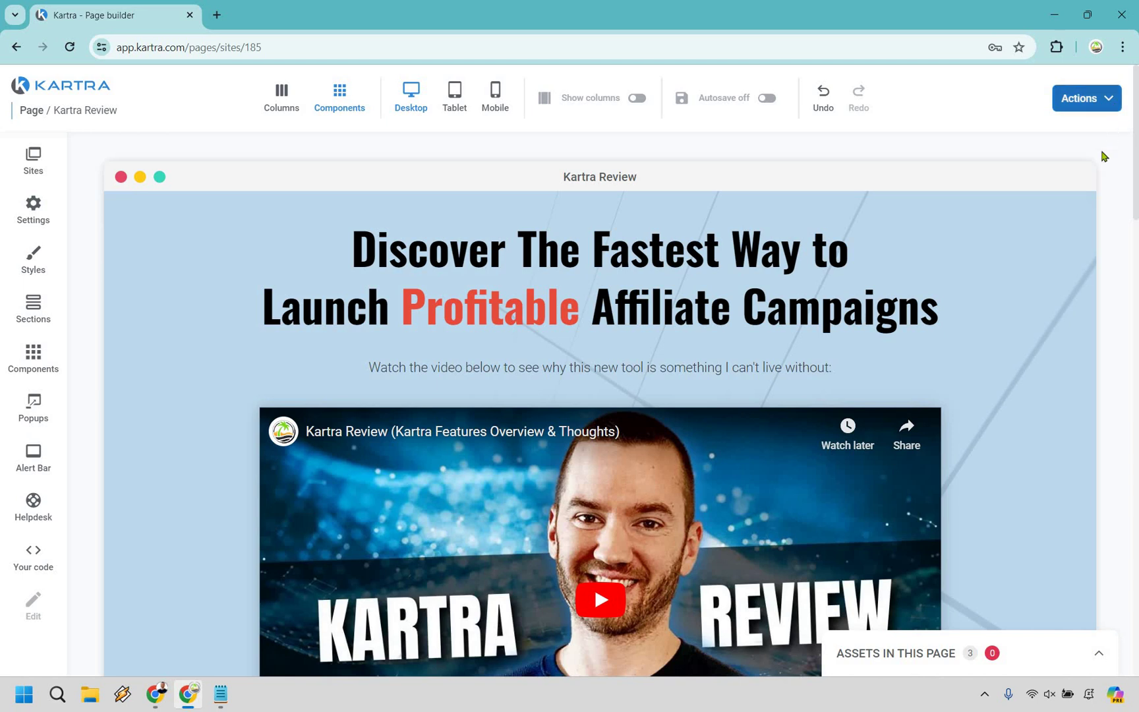
{"action": "left_click", "coordinate": [1039, 204]}
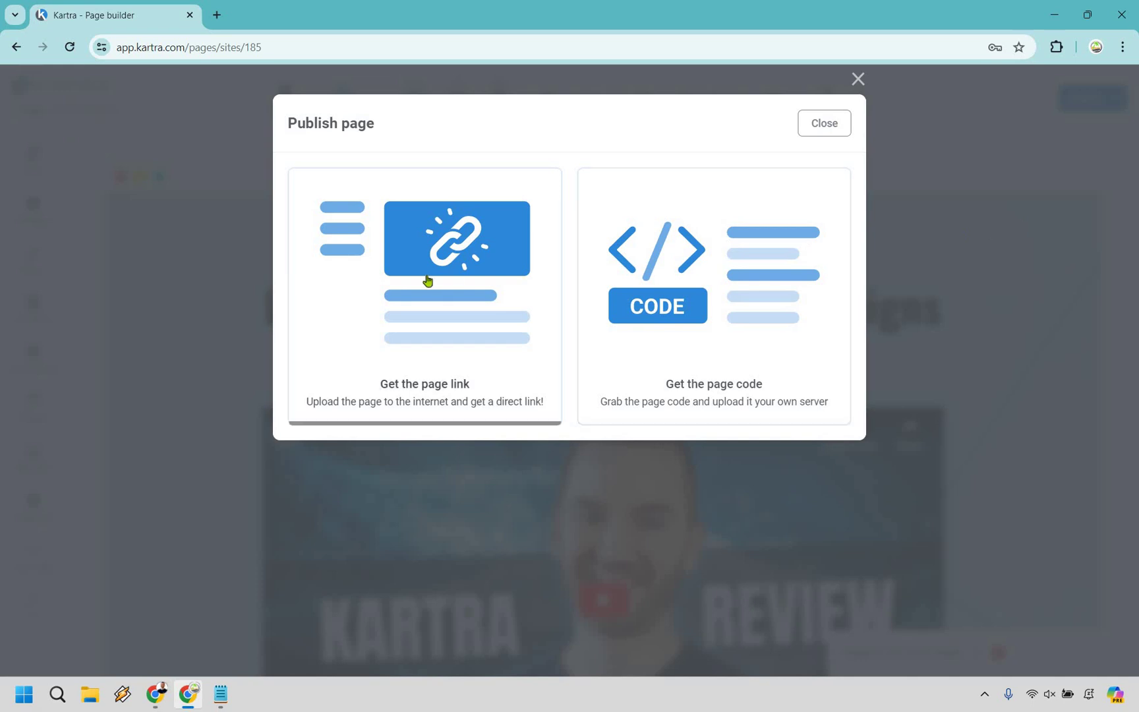
{"action": "left_click", "coordinate": [427, 277]}
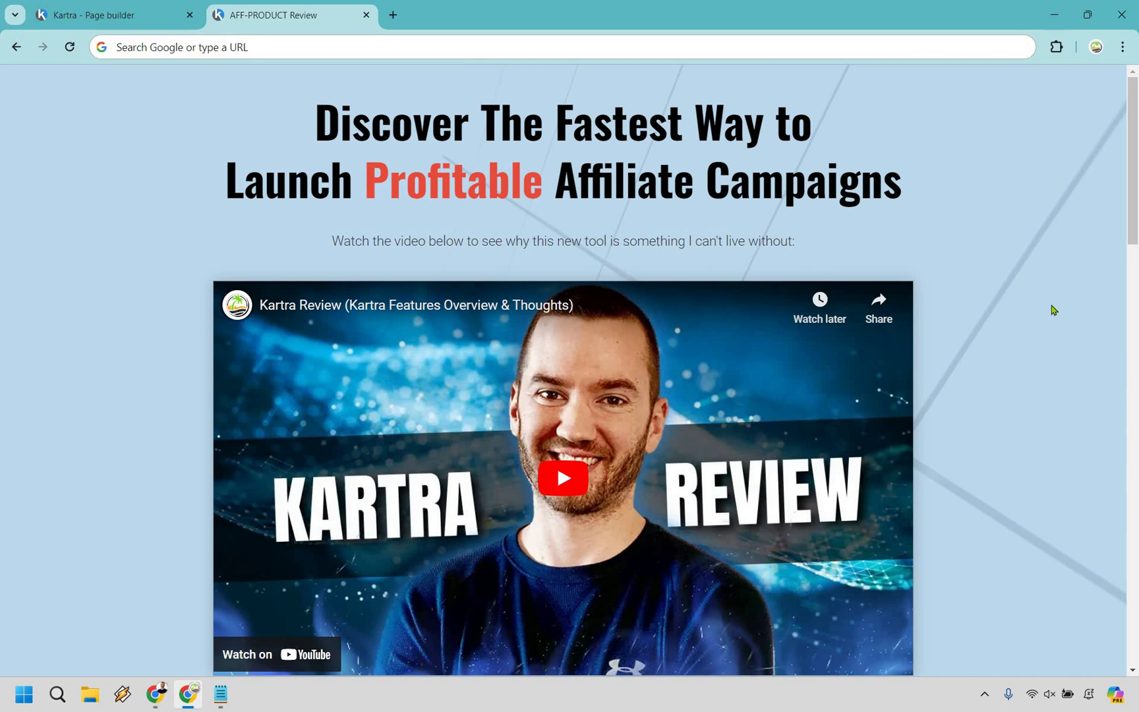
Scroll the live page and follow the red Try Kartra button to the 30-day free trial offer.
{"action": "scroll", "coordinate": [999, 397], "scroll_direction": "down", "scroll_amount": 5}
{"action": "scroll", "coordinate": [1014, 323], "scroll_direction": "down", "scroll_amount": 15}
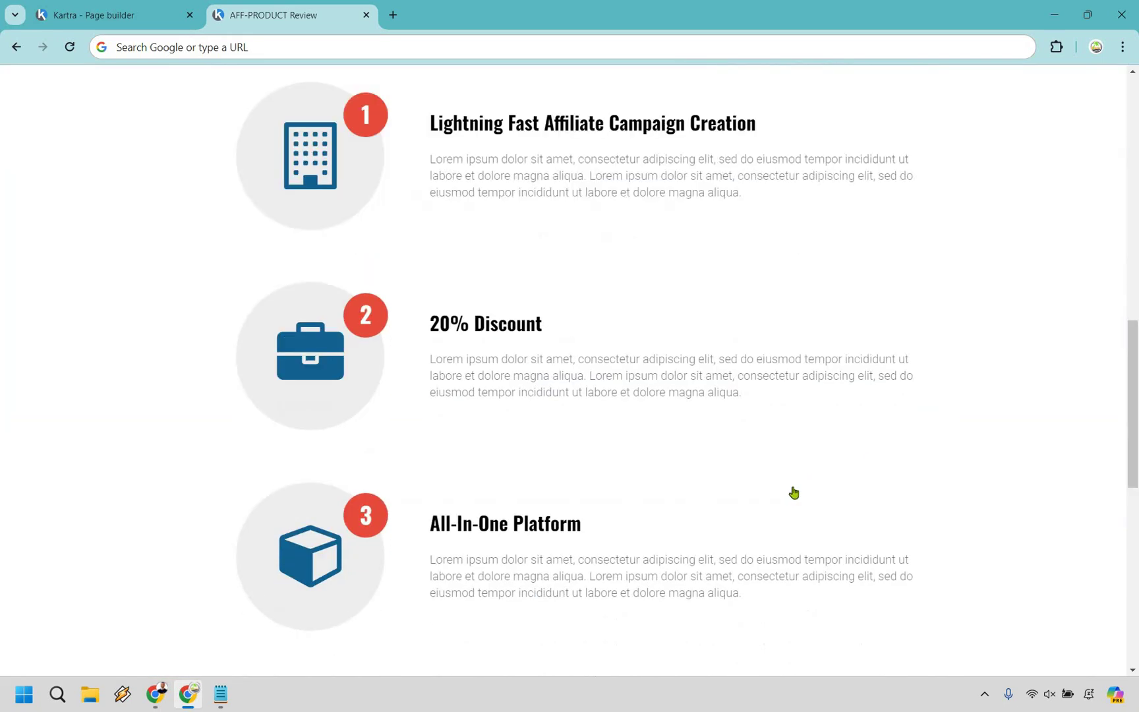
{"action": "scroll", "coordinate": [956, 415], "scroll_direction": "up", "scroll_amount": 10}
{"action": "scroll", "coordinate": [958, 416], "scroll_direction": "up", "scroll_amount": 15}
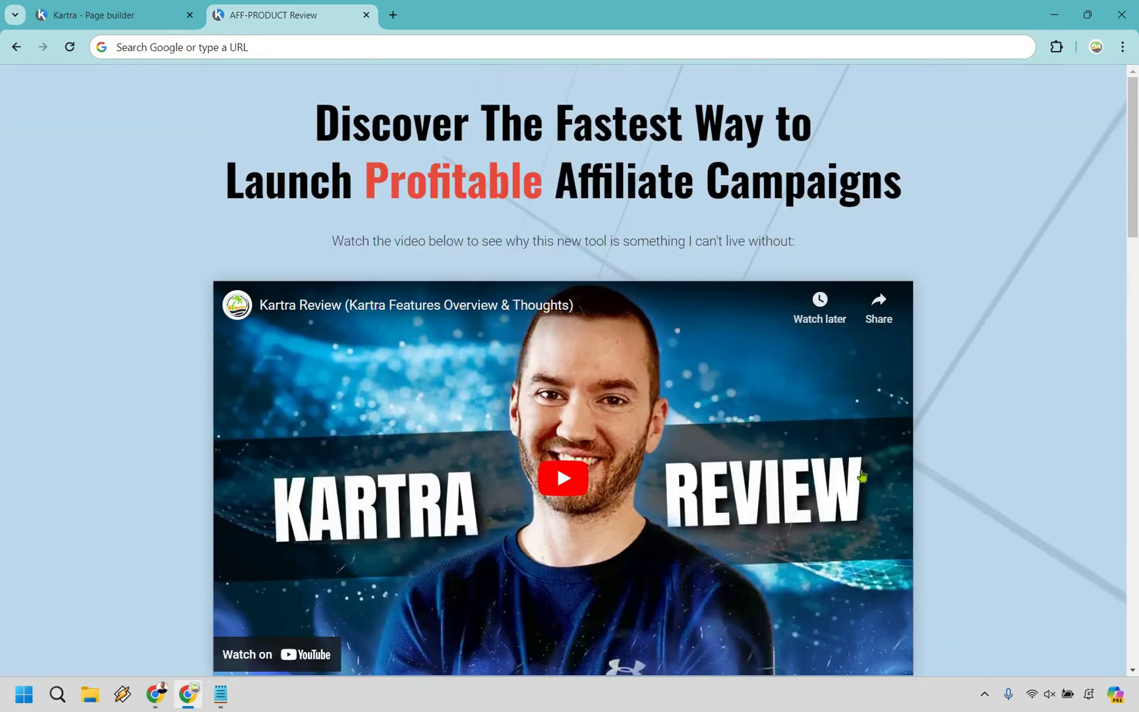
{"action": "scroll", "coordinate": [923, 448], "scroll_direction": "down", "scroll_amount": 5}
{"action": "left_click", "coordinate": [860, 471]}
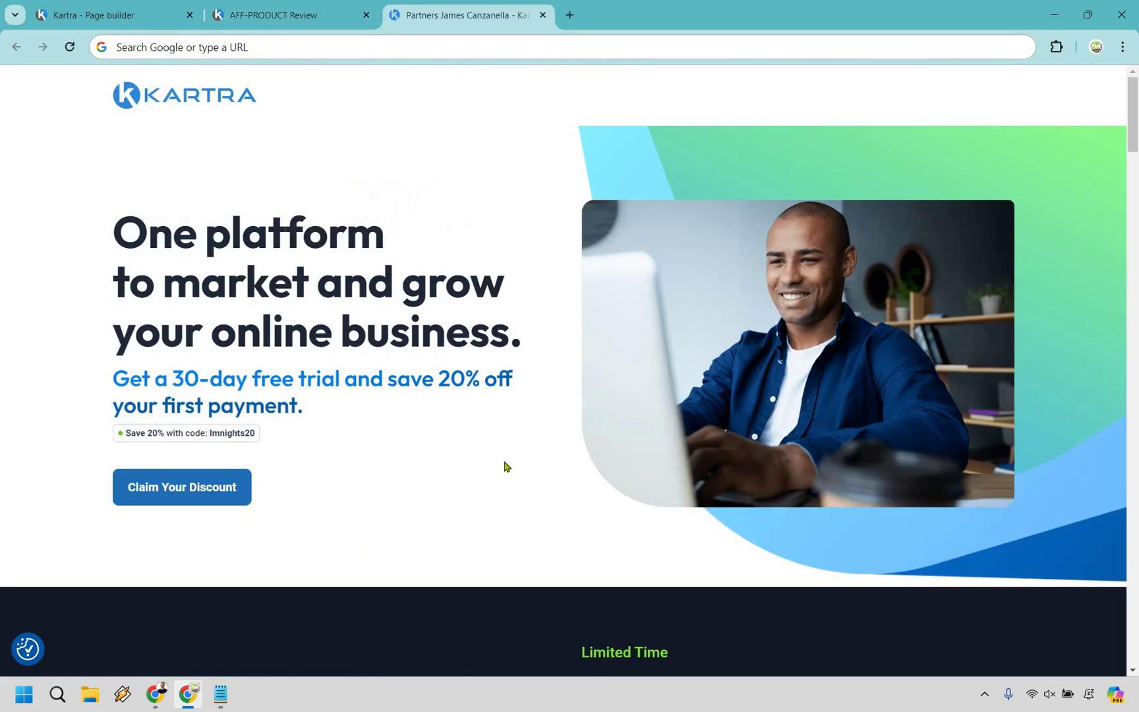